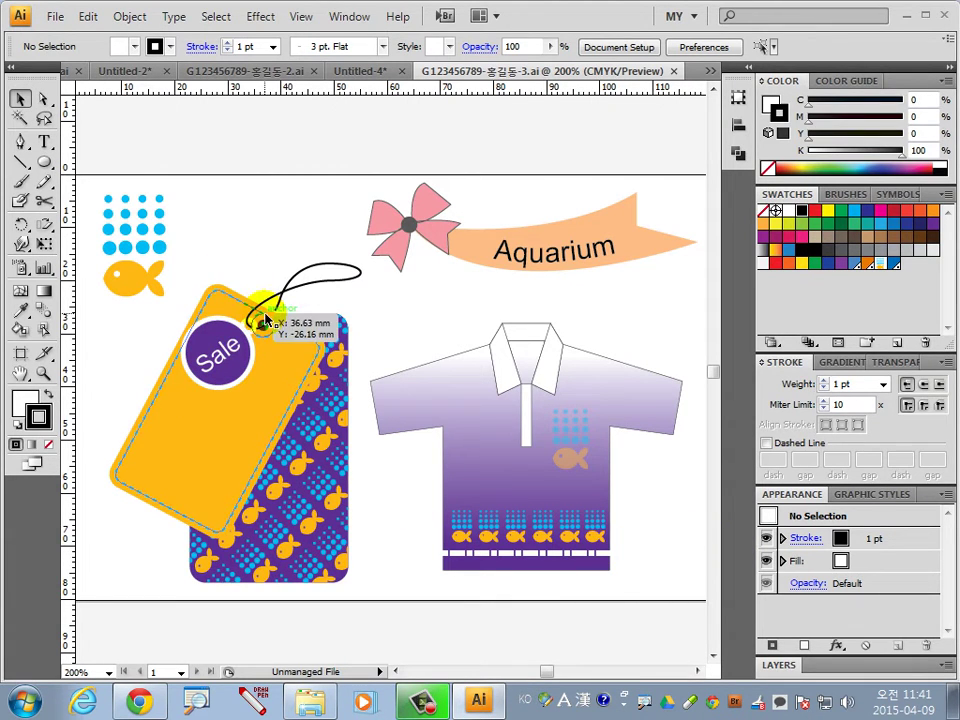
Create a new blank document, Untitled-5, sized 100 × 80 mm.
drag(222, 270, 317, 394)
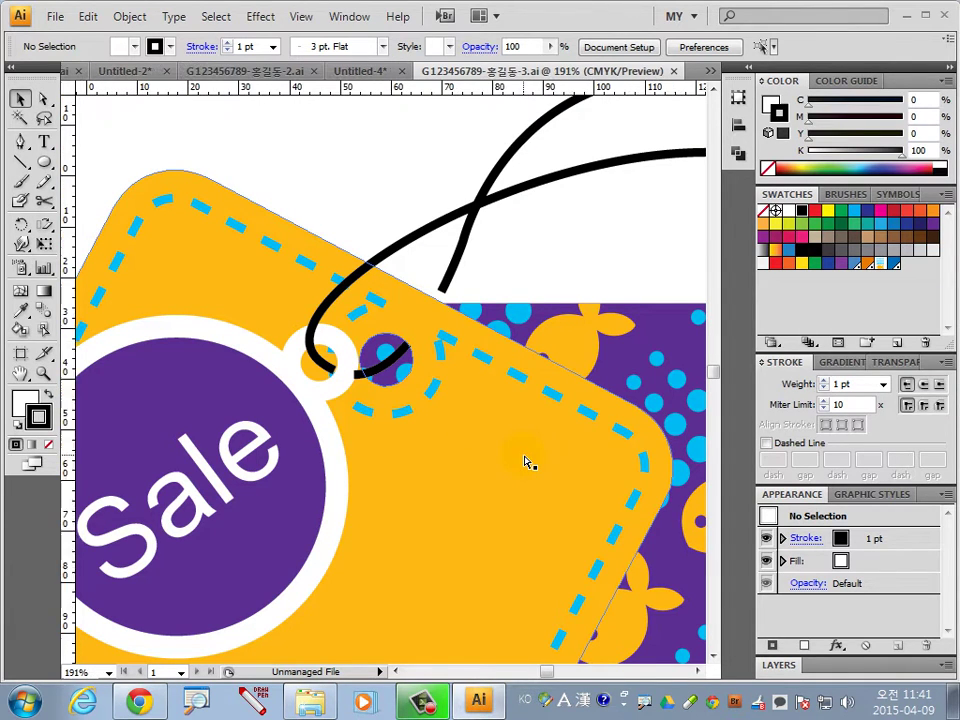
key(ctrl+0)
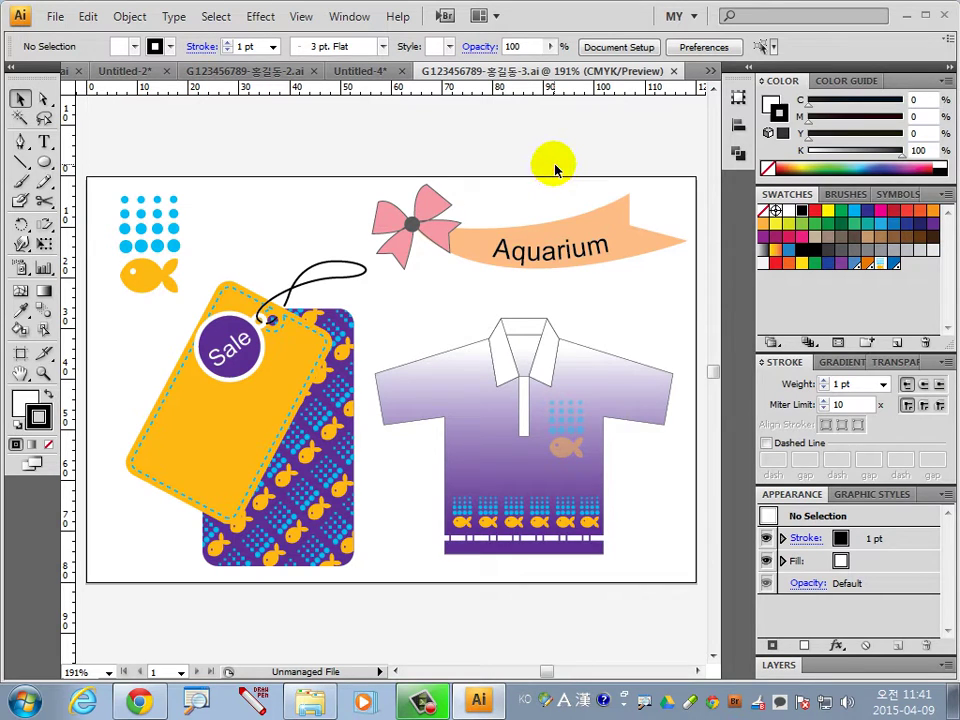
click(55, 16)
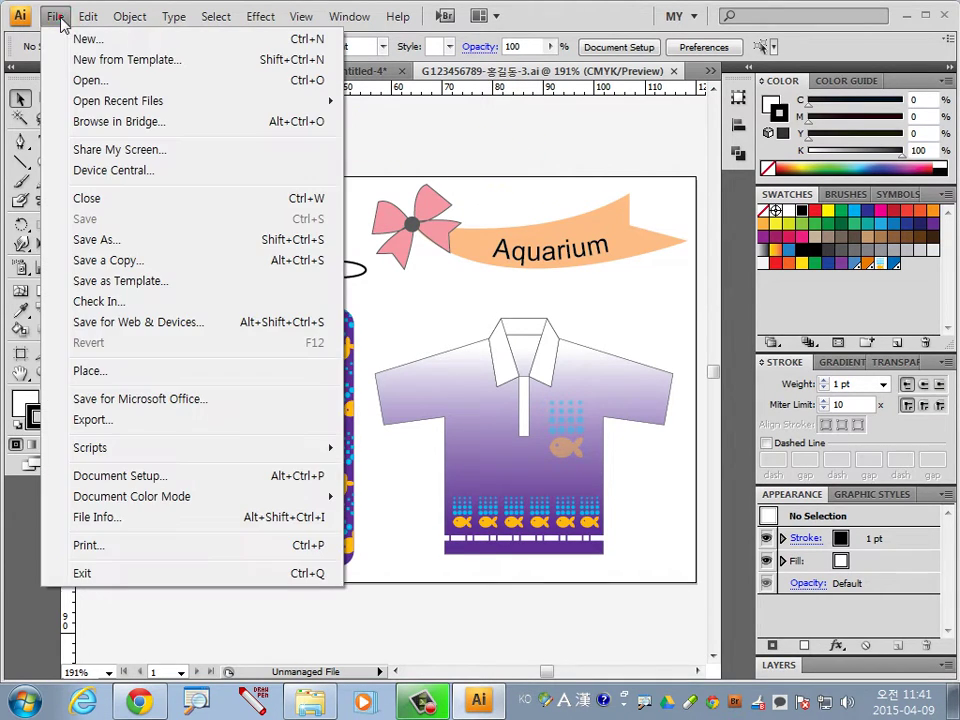
click(80, 36)
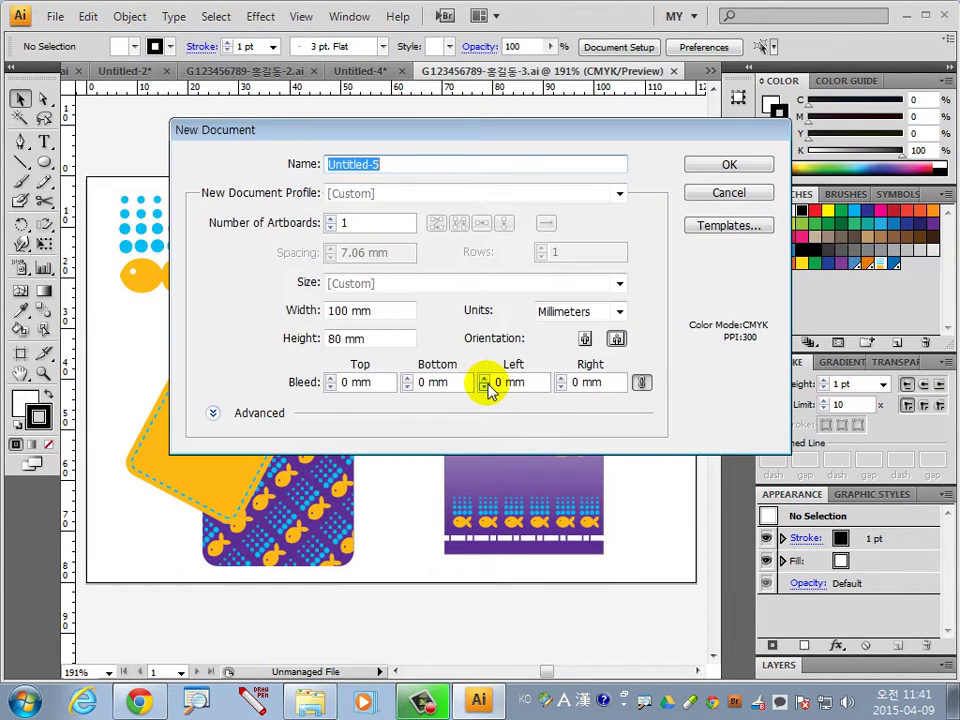
double_click(345, 311)
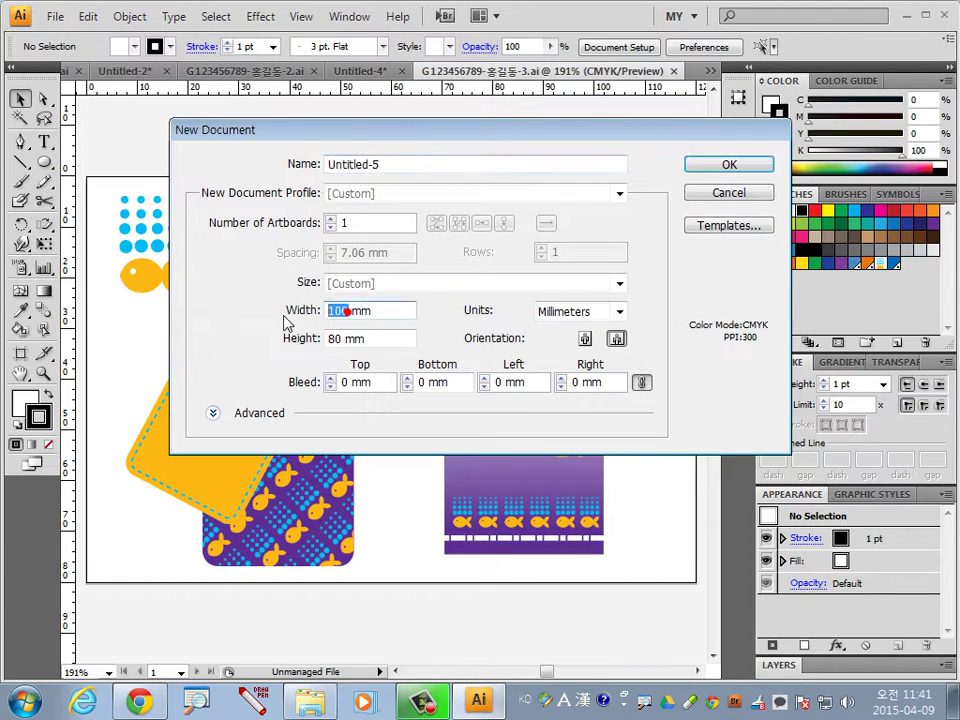
text(1)
text(0)
key(Return)
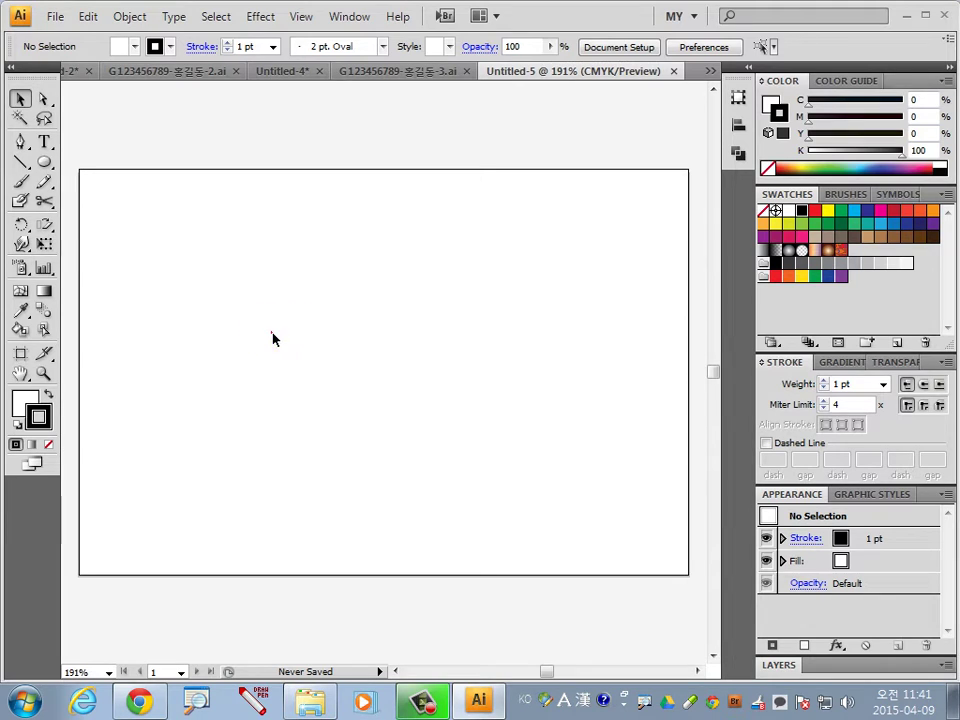
Draw a small ellipse near the top left and fill it orange (C0 M30 Y100 K0).
click(45, 163)
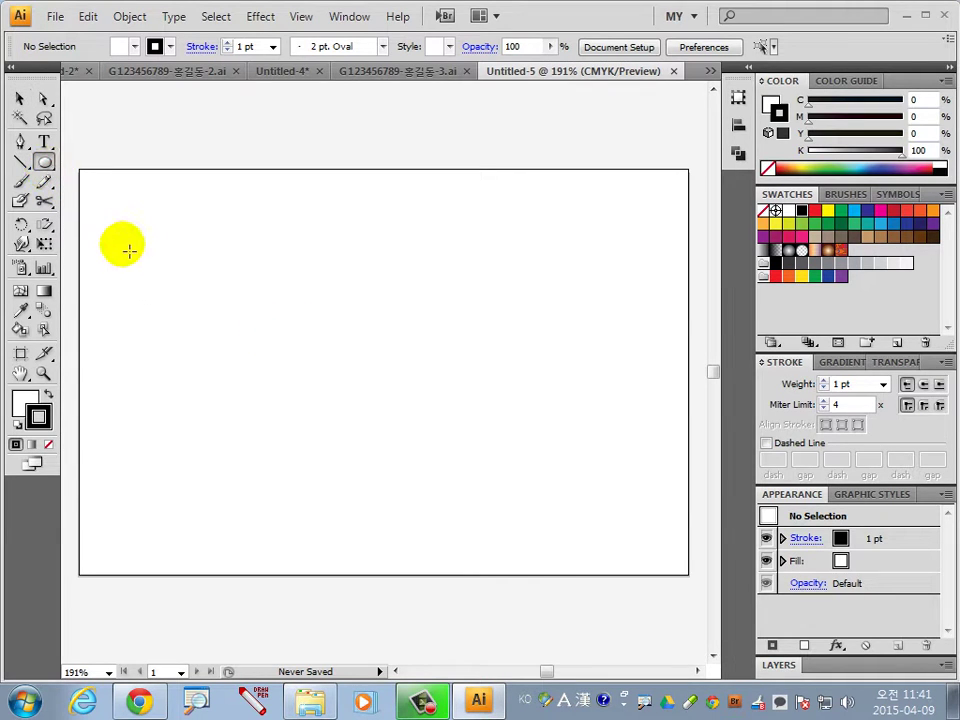
mouse_move(121, 247)
mouse_down()
mouse_move(190, 297)
mouse_move(177, 287)
mouse_up()
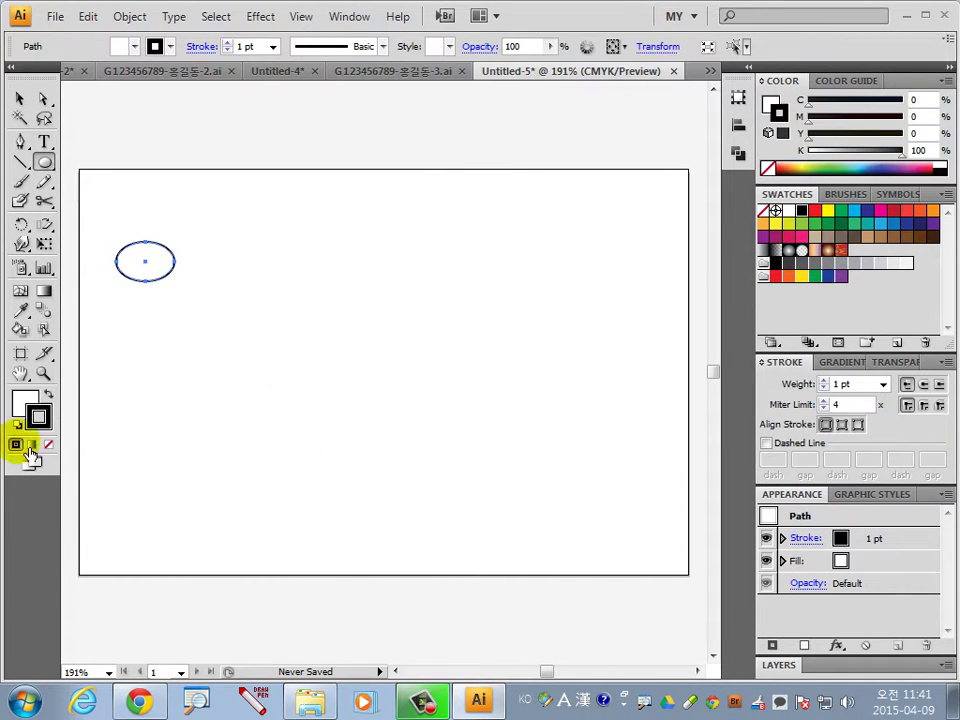
click(22, 398)
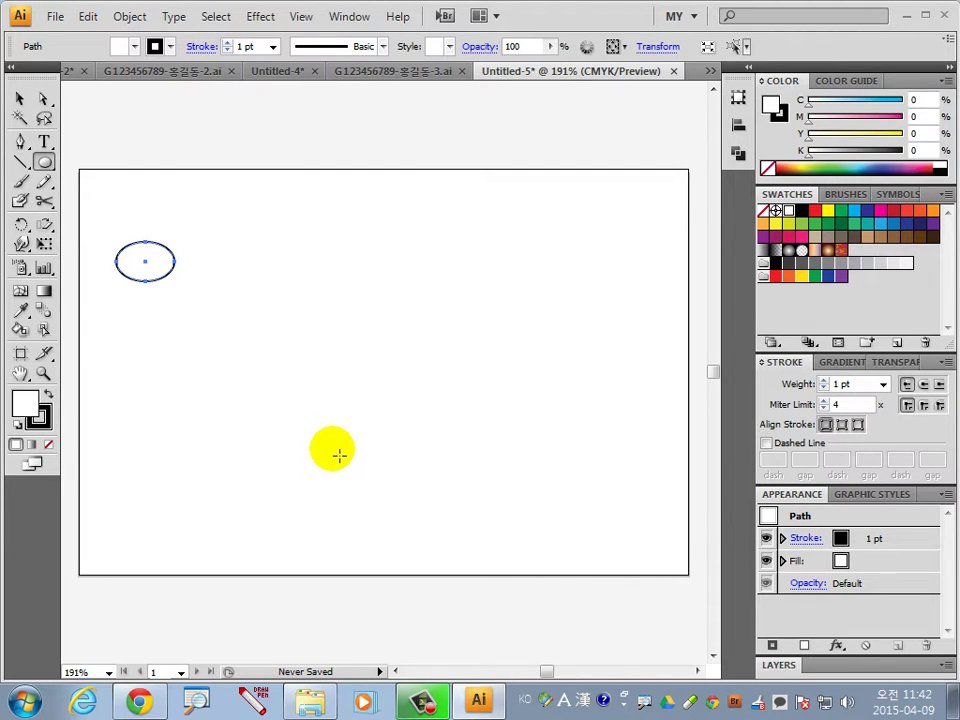
click(917, 116)
text(30.)
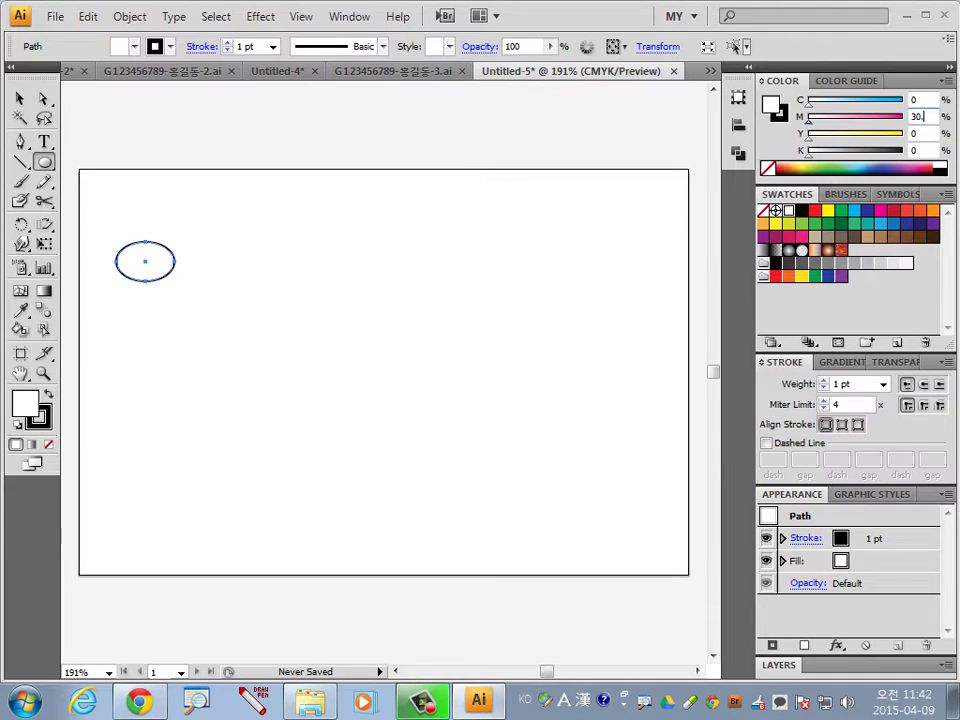
key(Return)
click(916, 133)
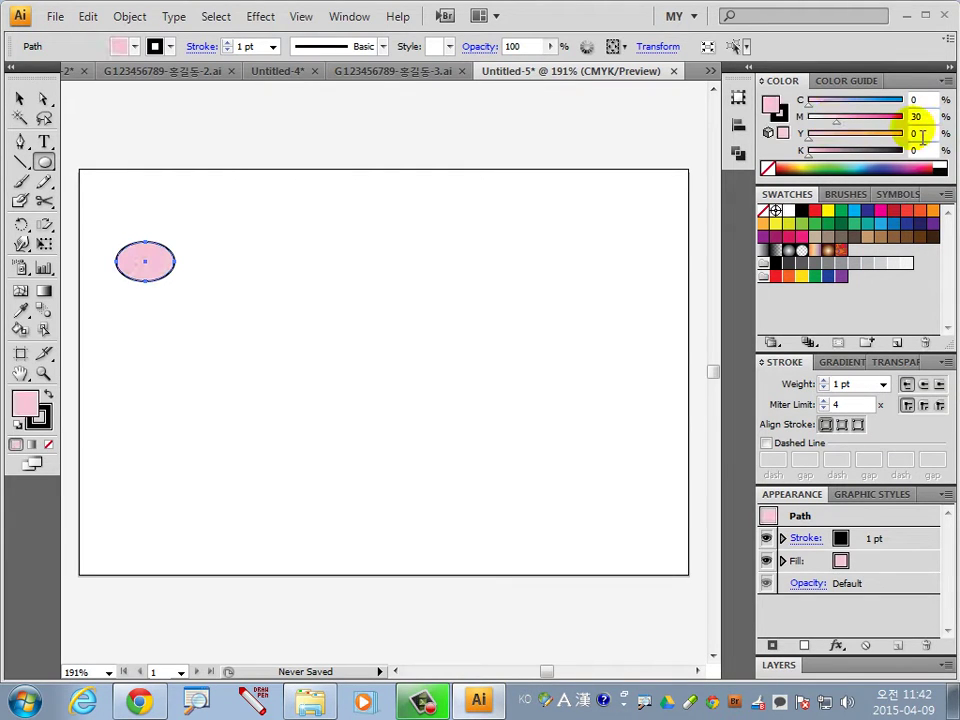
text(10)
key(Return)
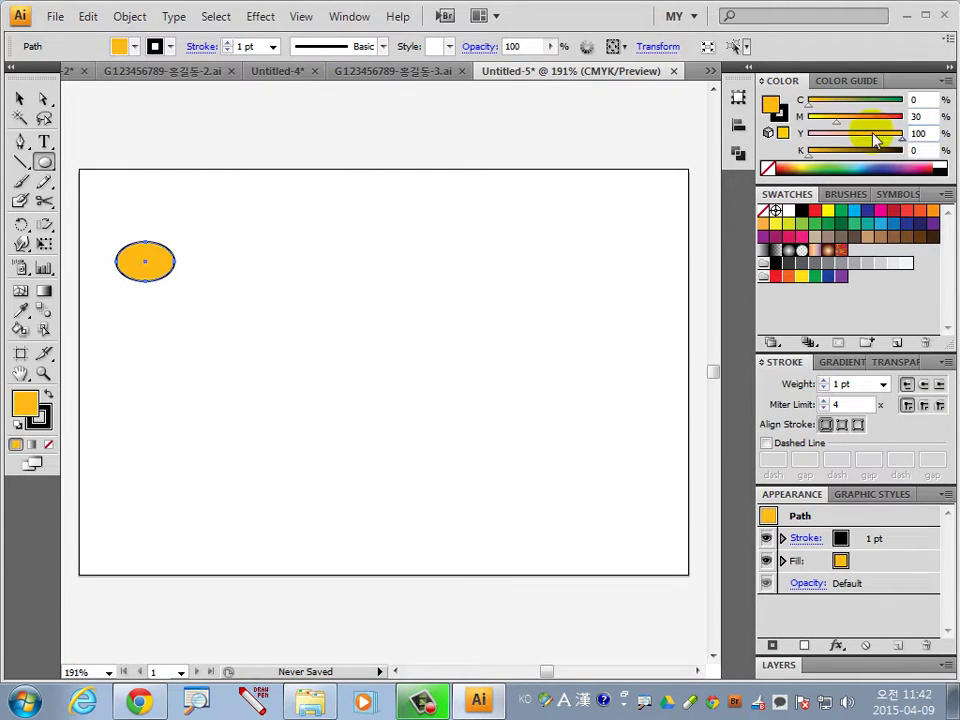
Set the ellipse's stroke to None.
click(38, 418)
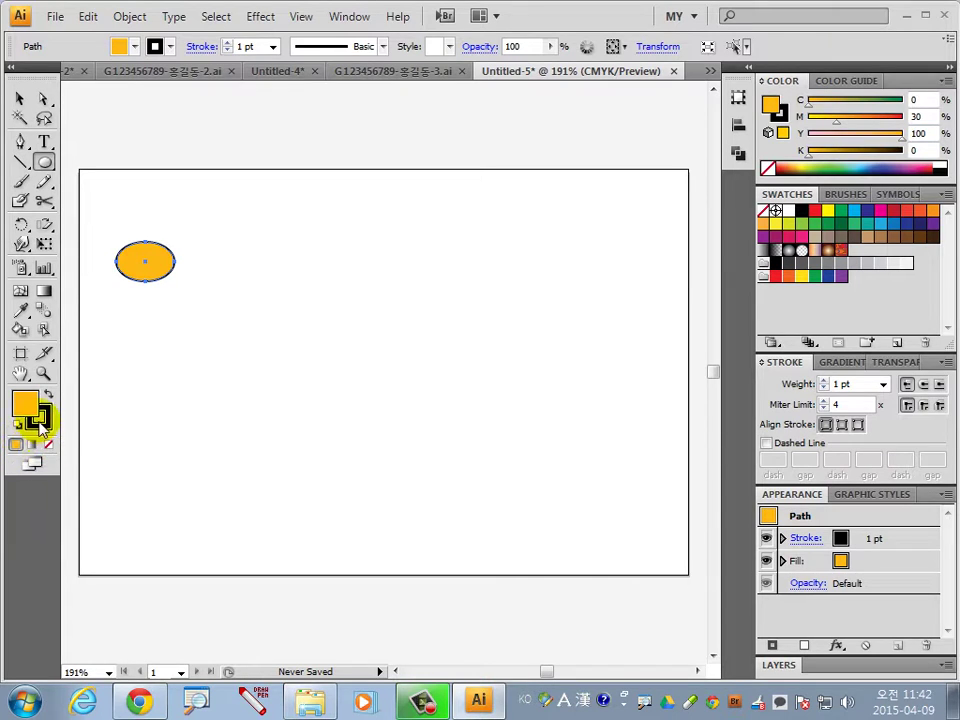
click(48, 444)
click(26, 404)
click(43, 98)
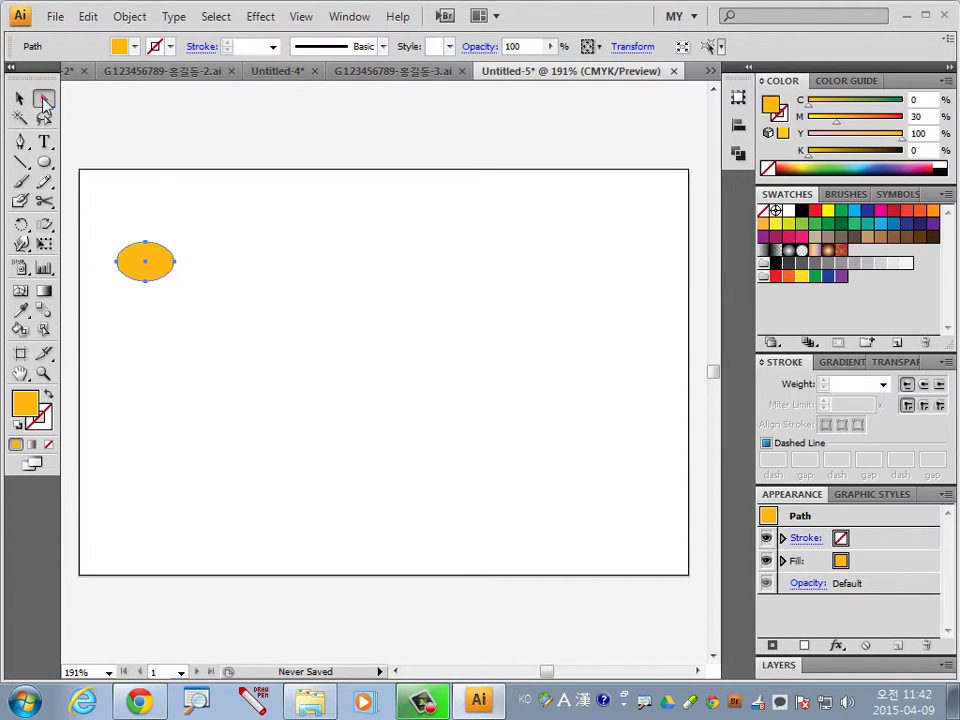
Convert the ellipse's left and right anchors to sharp points and adjust the right tip's handles.
drag(100, 214, 190, 310)
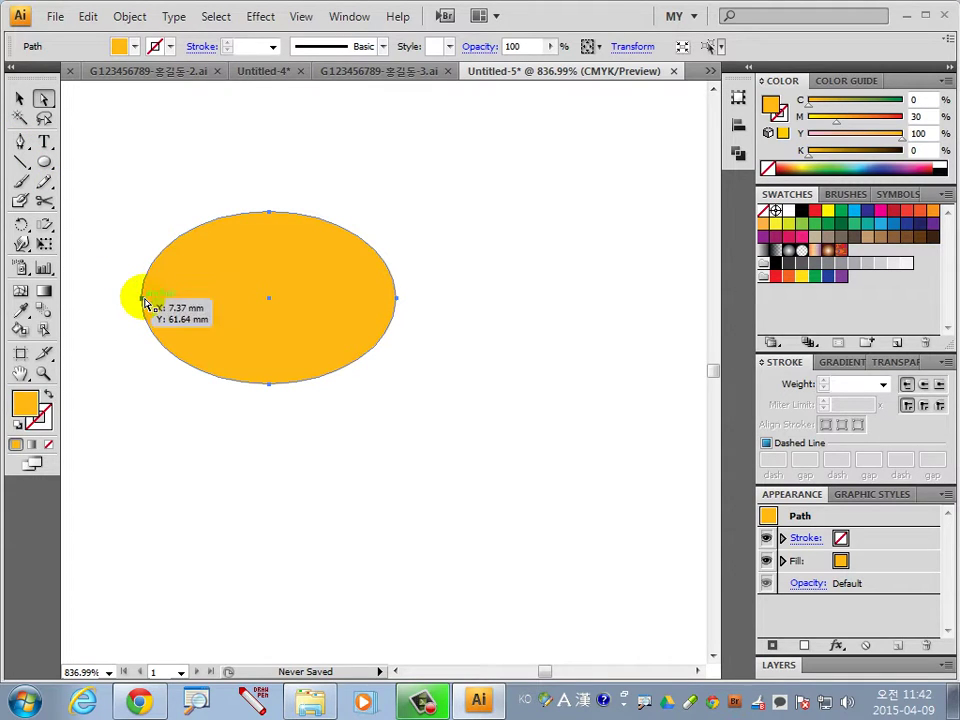
click(124, 369)
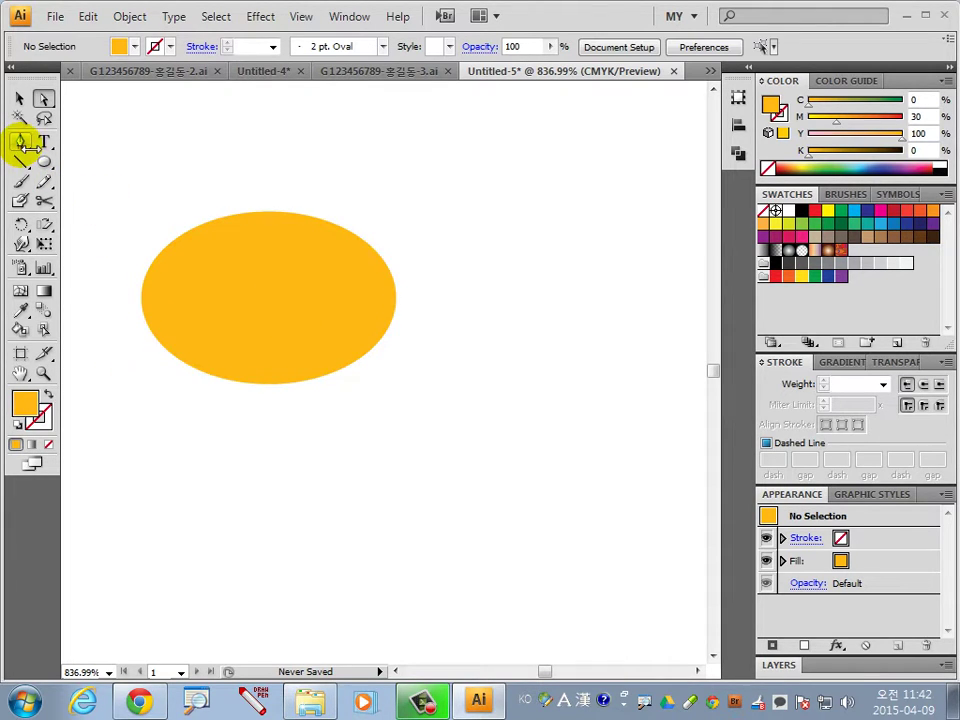
drag(22, 145, 88, 206)
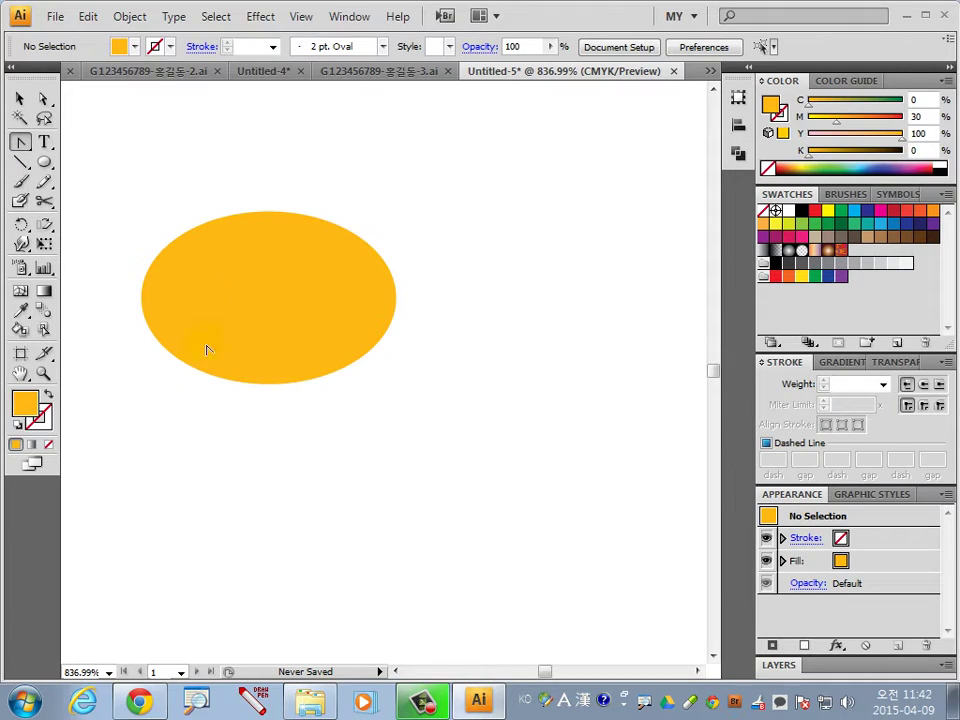
click(142, 298)
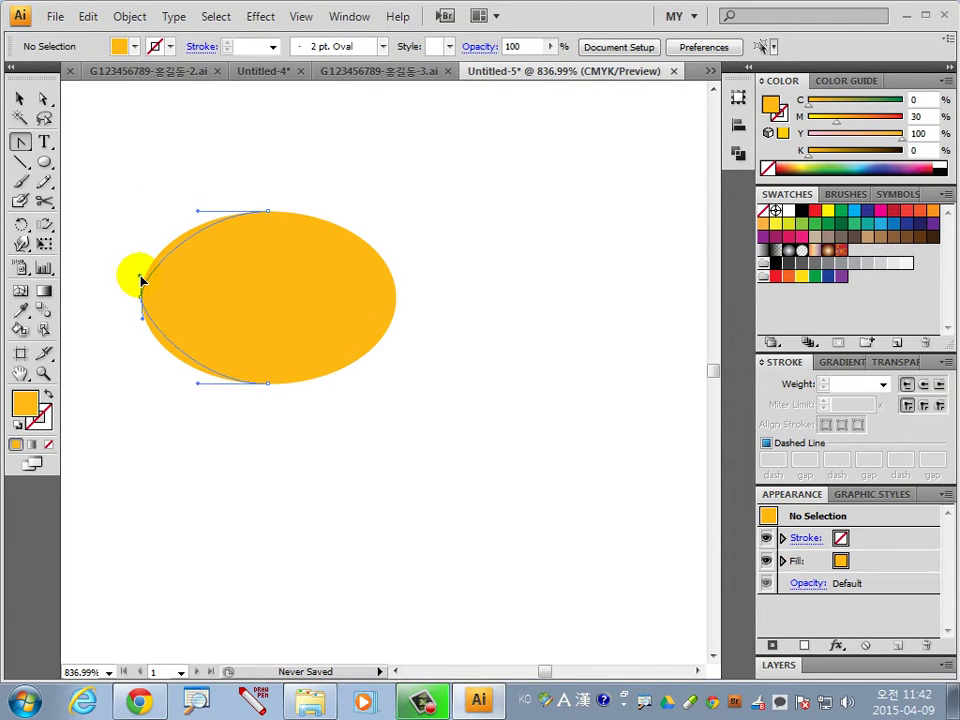
click(397, 297)
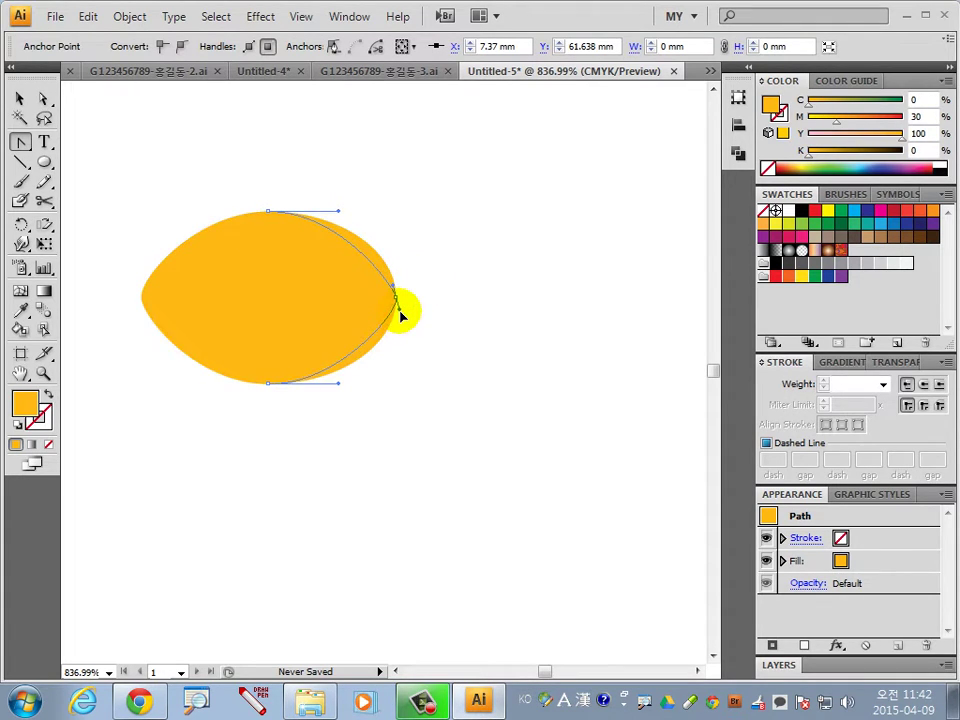
click(43, 99)
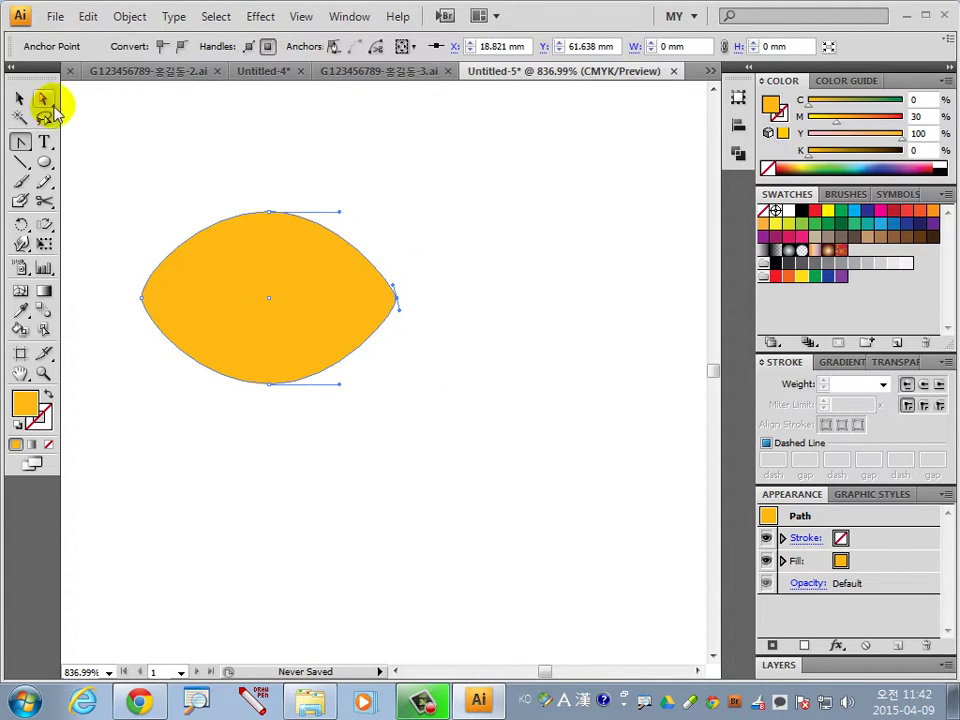
drag(400, 317, 396, 312)
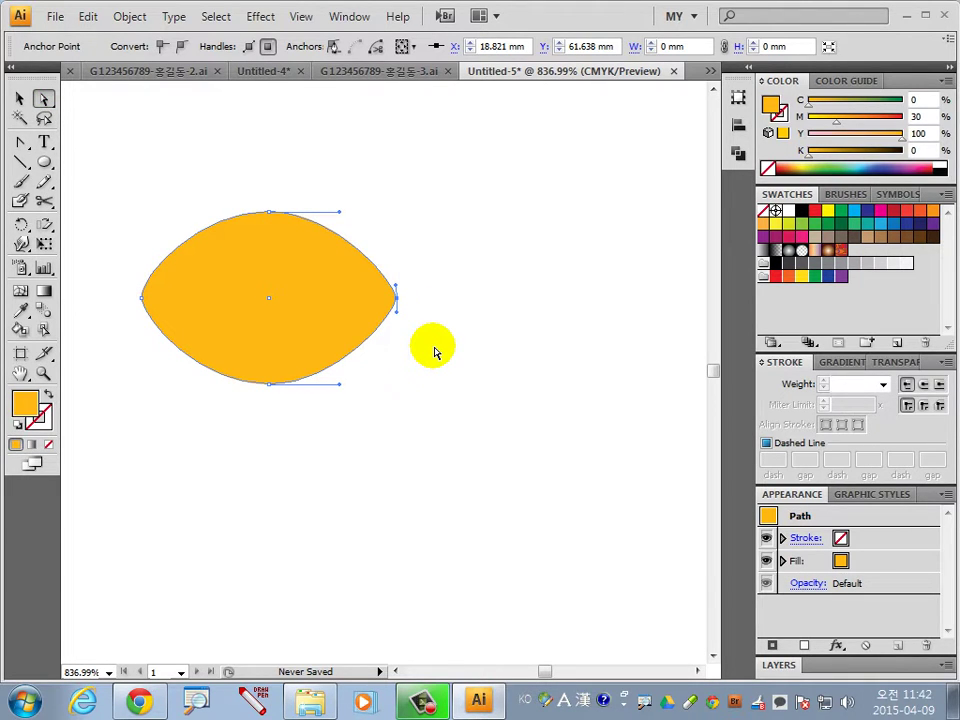
click(392, 306)
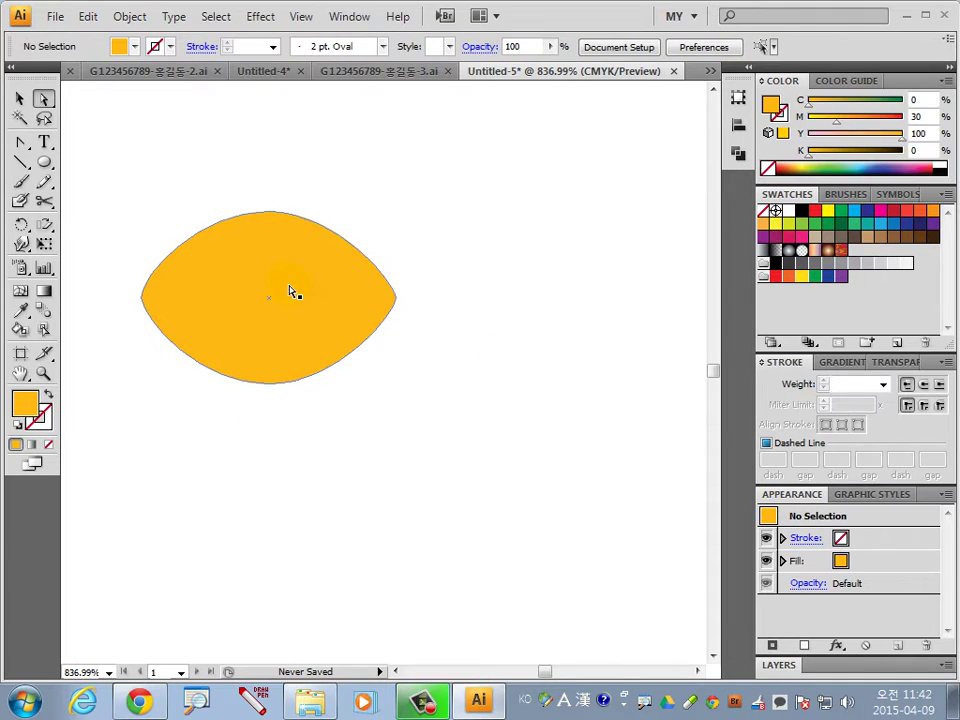
click(20, 99)
Stretch the orange shape taller and make a small scaled-down duplicate of it.
click(251, 264)
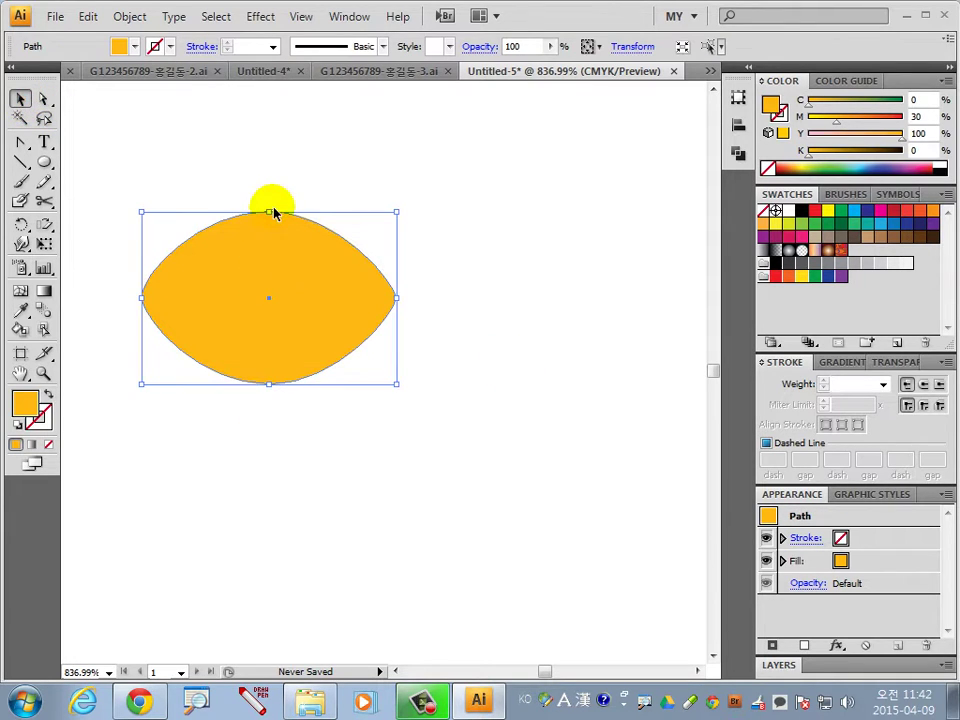
drag(274, 212, 270, 198)
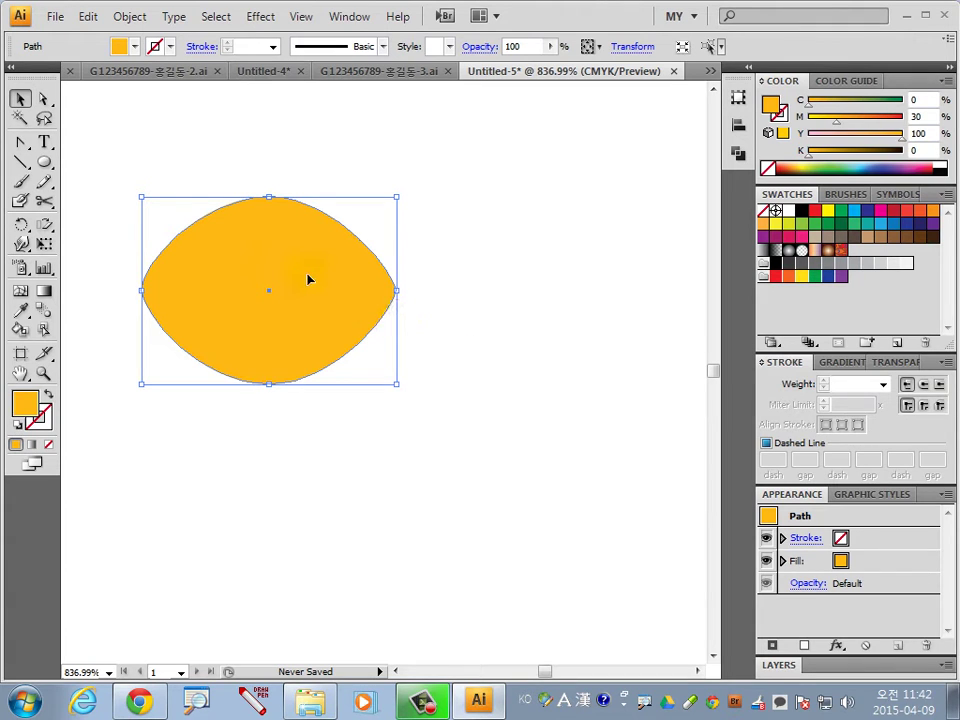
drag(310, 276, 543, 395)
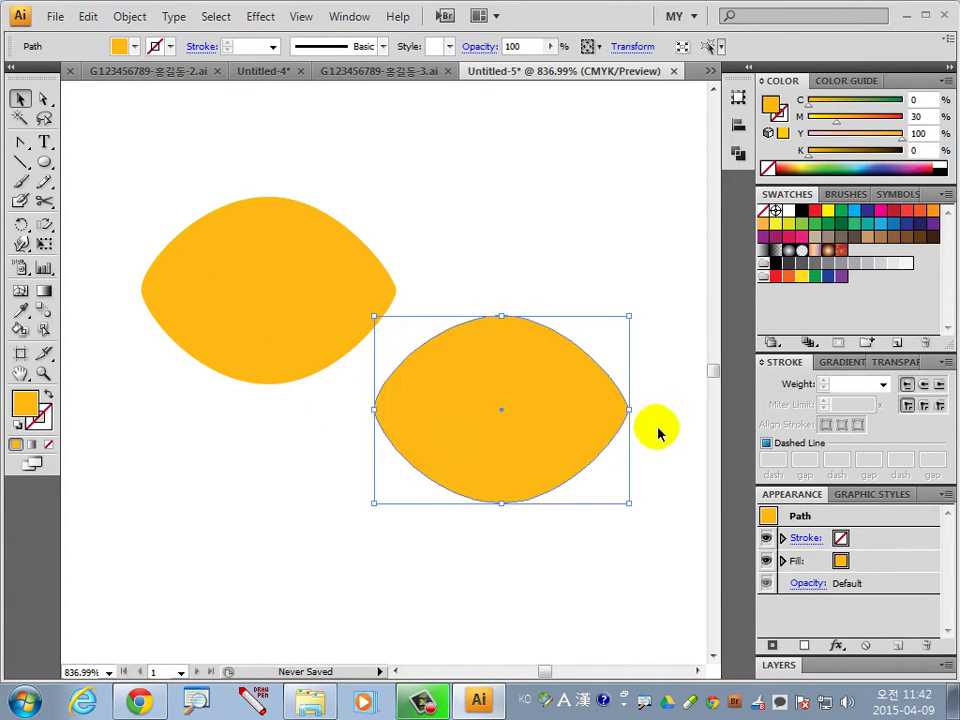
mouse_move(628, 503)
mouse_down()
mouse_move(474, 390)
mouse_move(474, 350)
mouse_move(401, 255)
mouse_up()
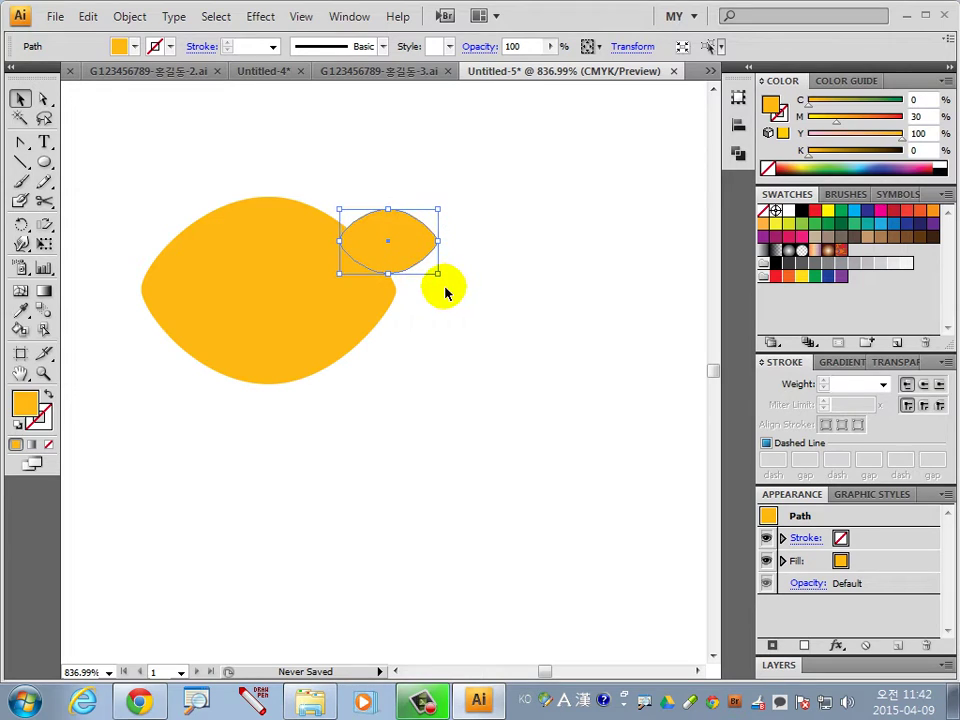
Tilt the small copy over the body's upper right edge and open its Reflect dialog.
drag(457, 293, 464, 260)
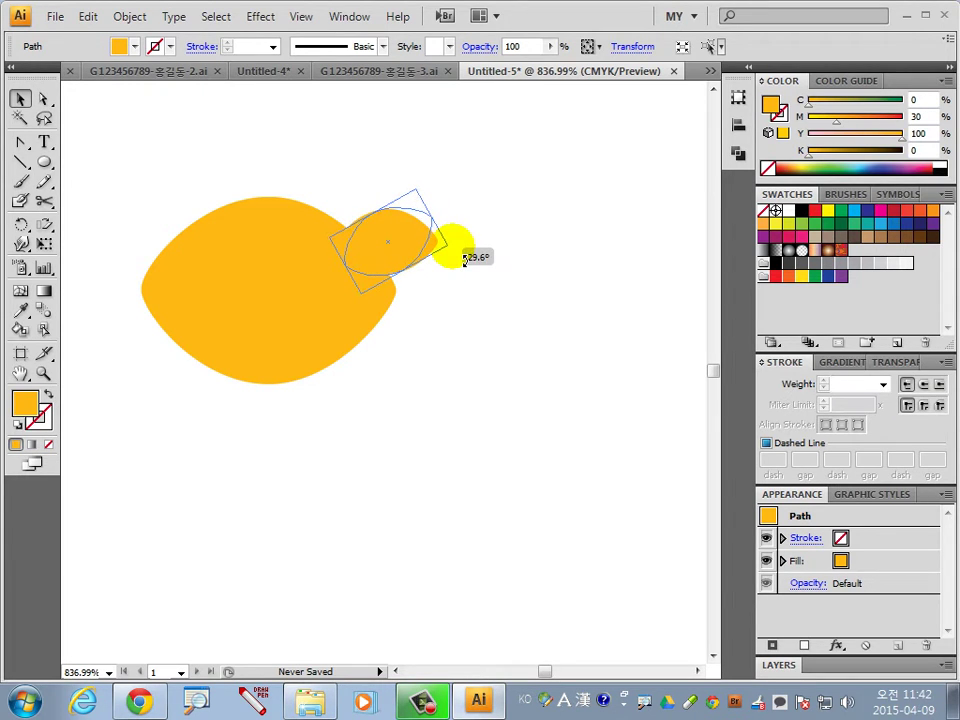
mouse_move(464, 260)
mouse_down()
mouse_move(378, 222)
mouse_move(435, 277)
mouse_up()
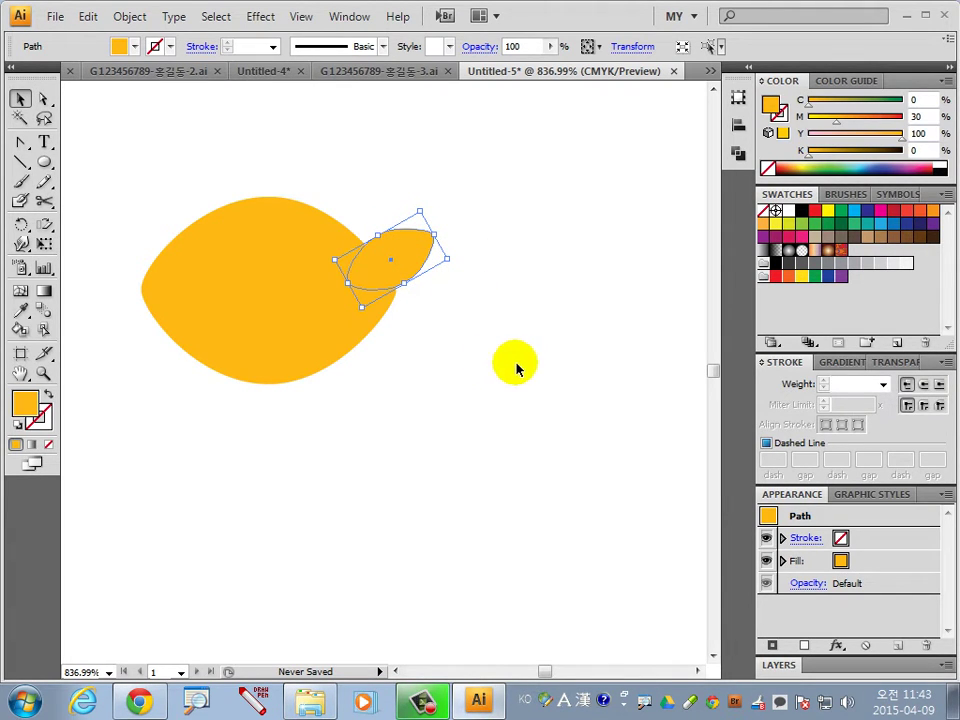
drag(20, 225, 91, 262)
click(91, 262)
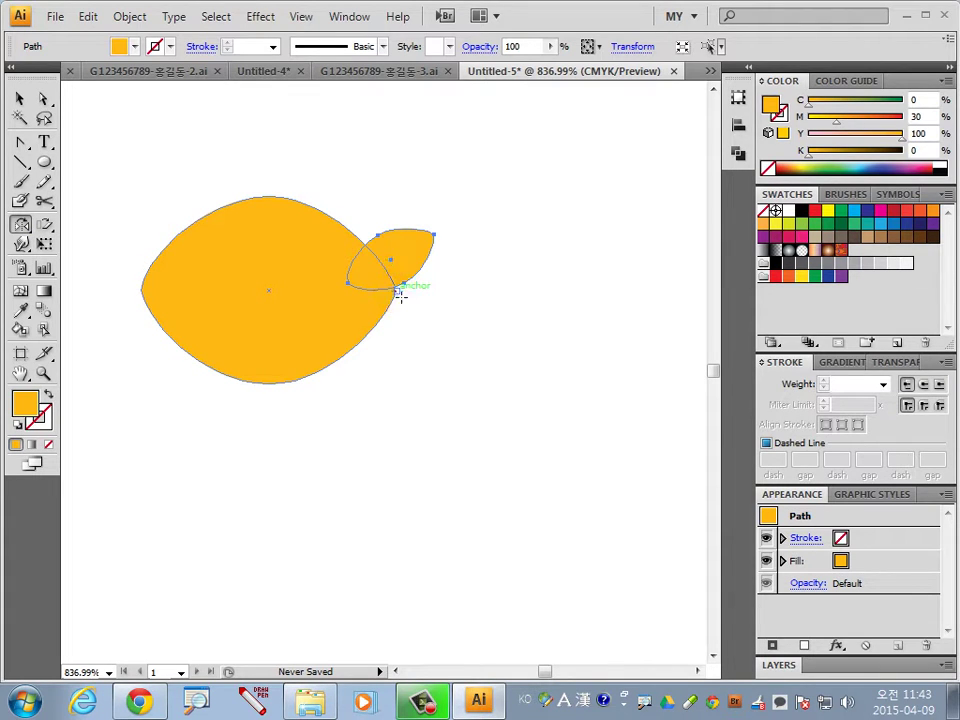
alt+click(400, 296)
Reflect a copy of the leaf across the horizontal axis and rotate both leaves into a forked tail.
drag(469, 260, 665, 395)
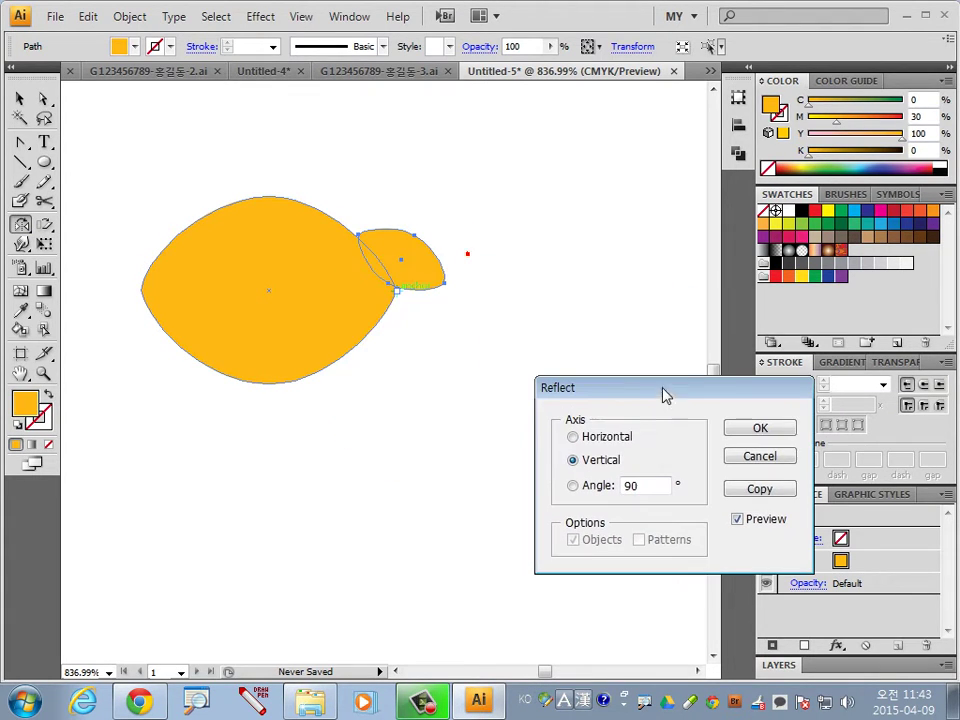
click(610, 440)
click(760, 489)
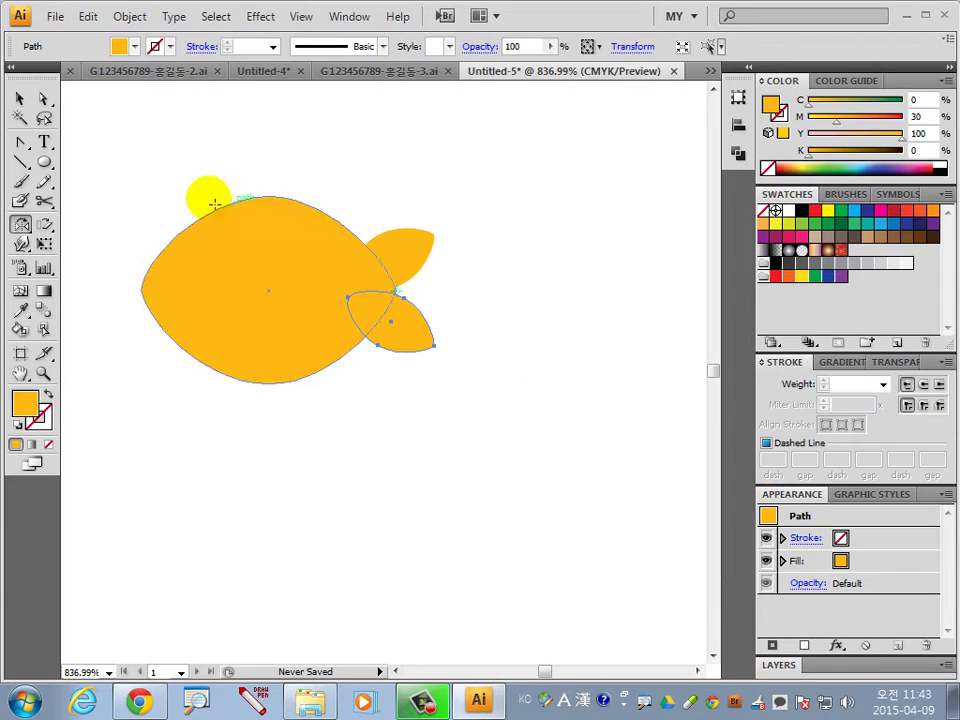
click(20, 98)
click(572, 422)
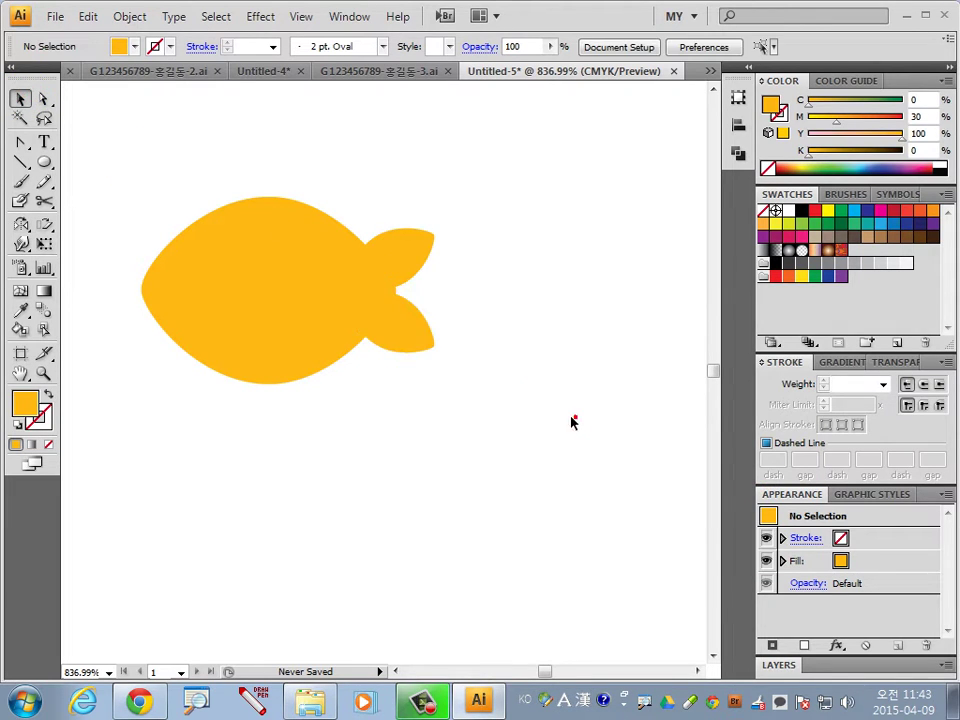
click(407, 253)
shift+click(413, 326)
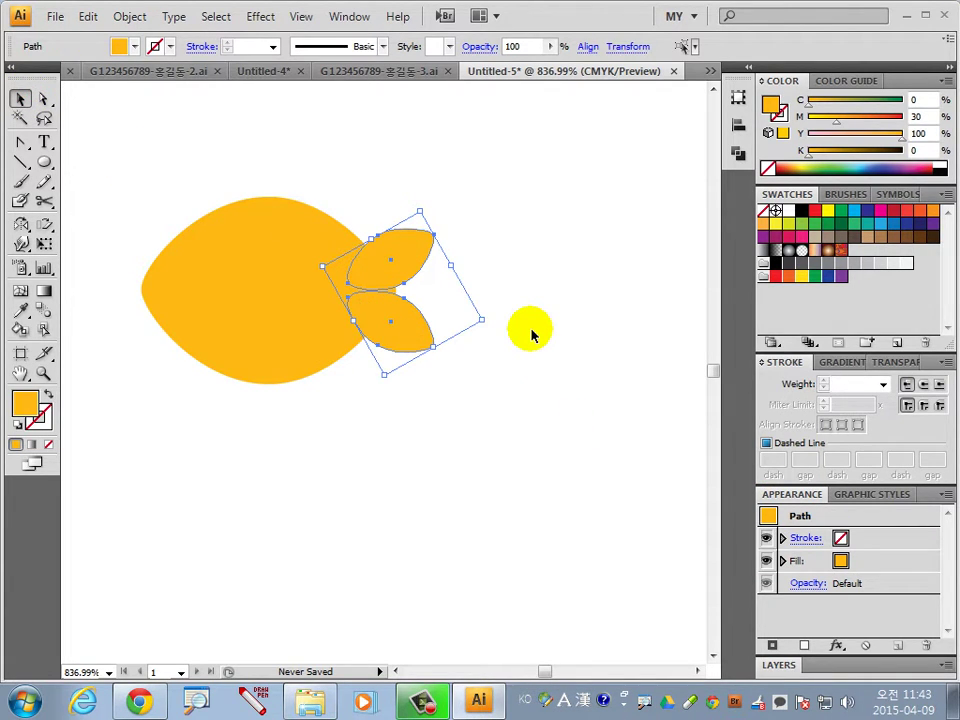
drag(529, 330, 495, 390)
click(626, 445)
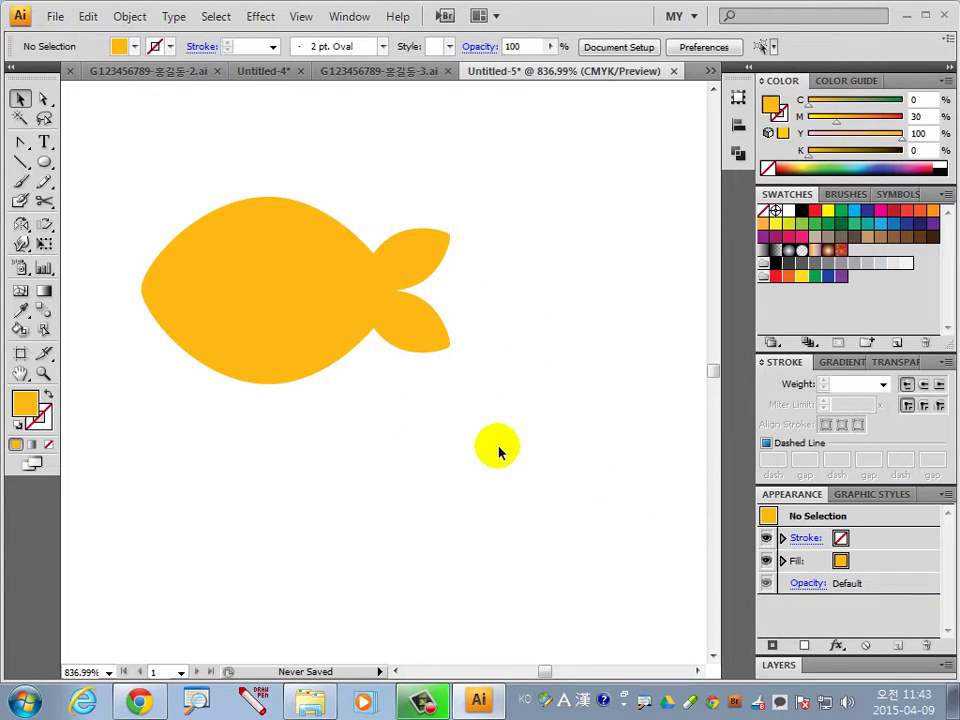
Merge the body and both tail leaves into one fish with Pathfinder Unite.
click(735, 153)
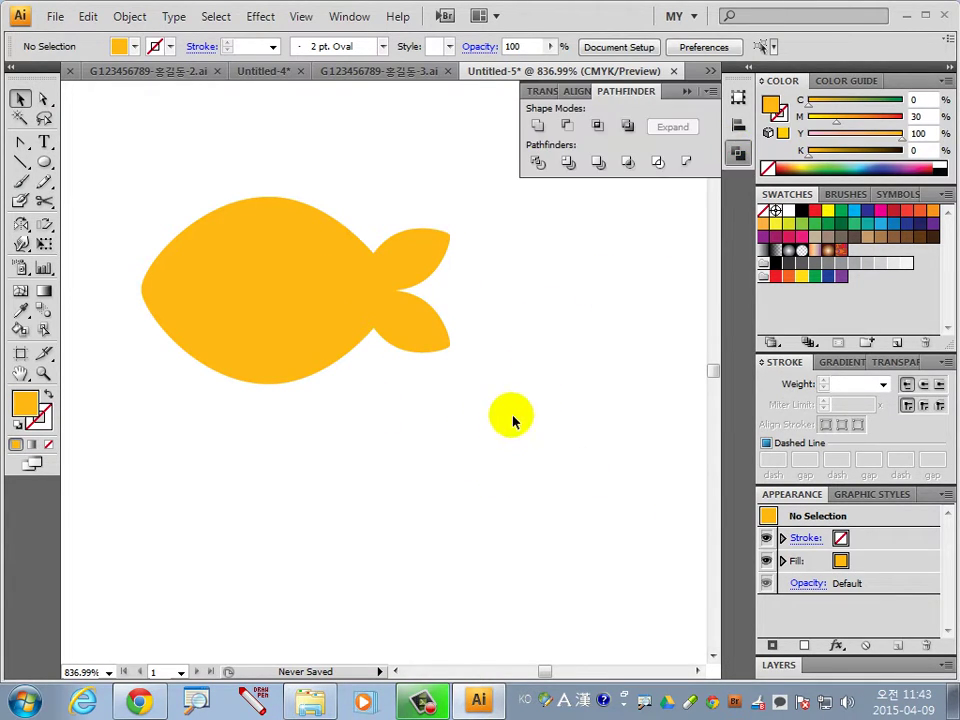
drag(505, 412, 124, 242)
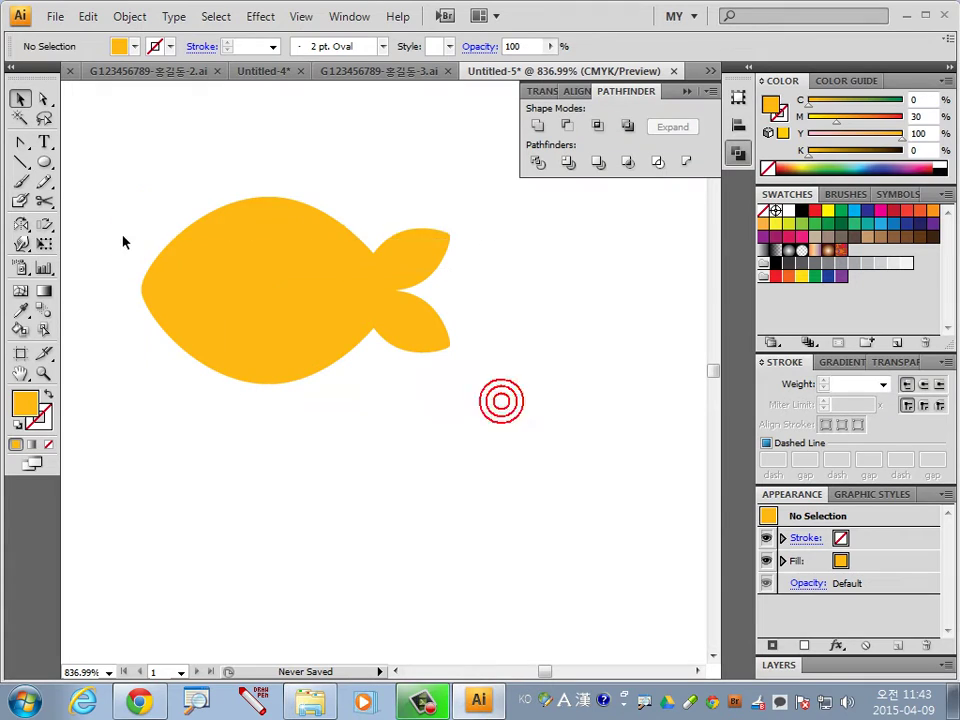
click(546, 128)
click(519, 424)
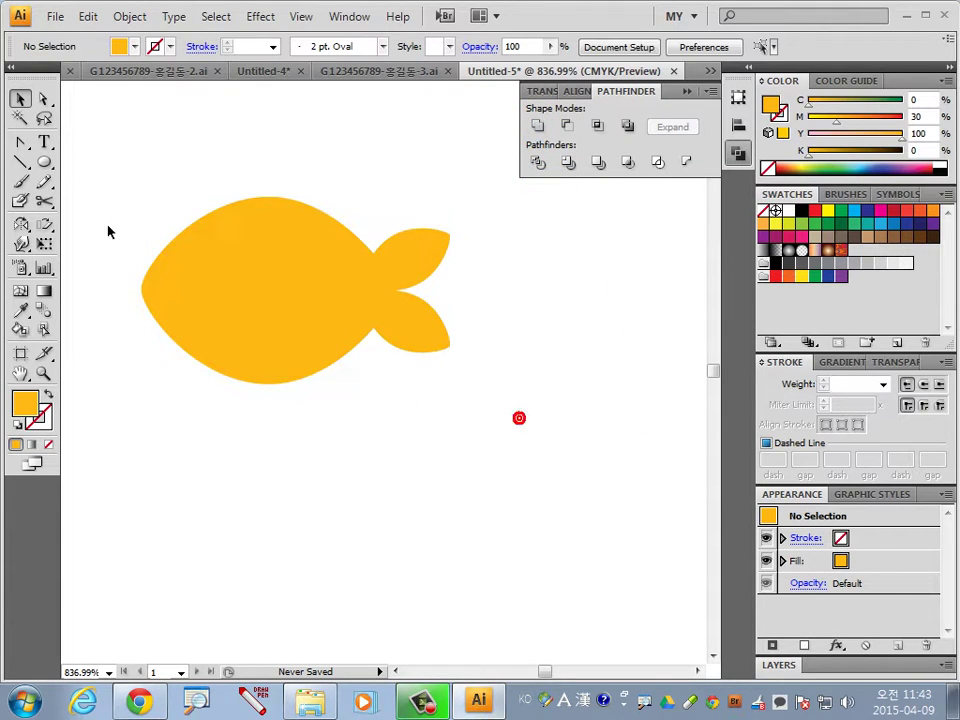
click(45, 162)
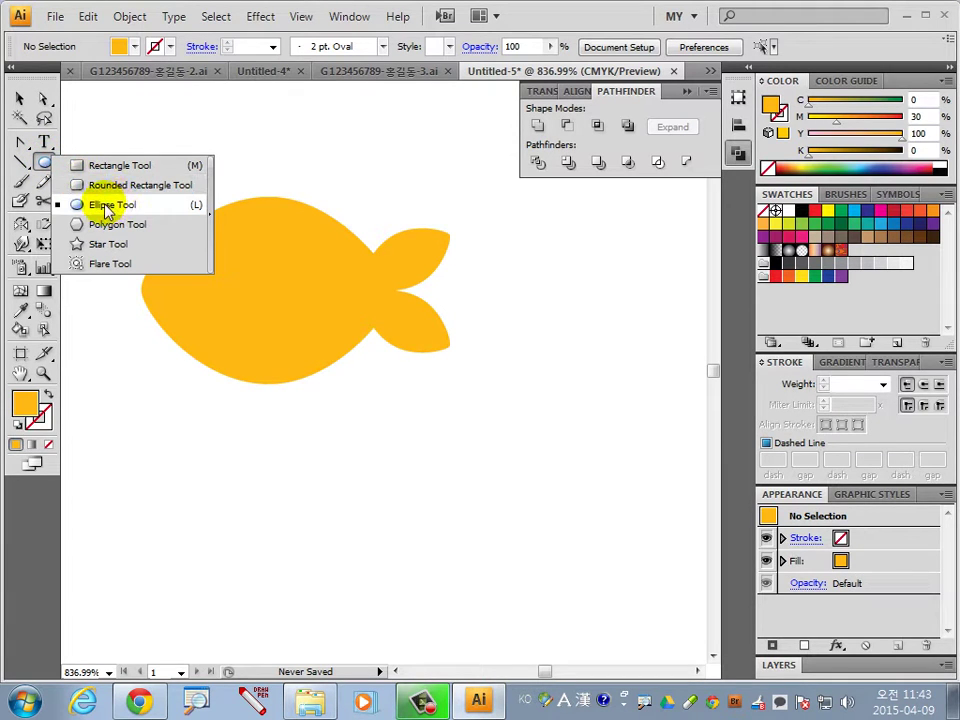
click(107, 205)
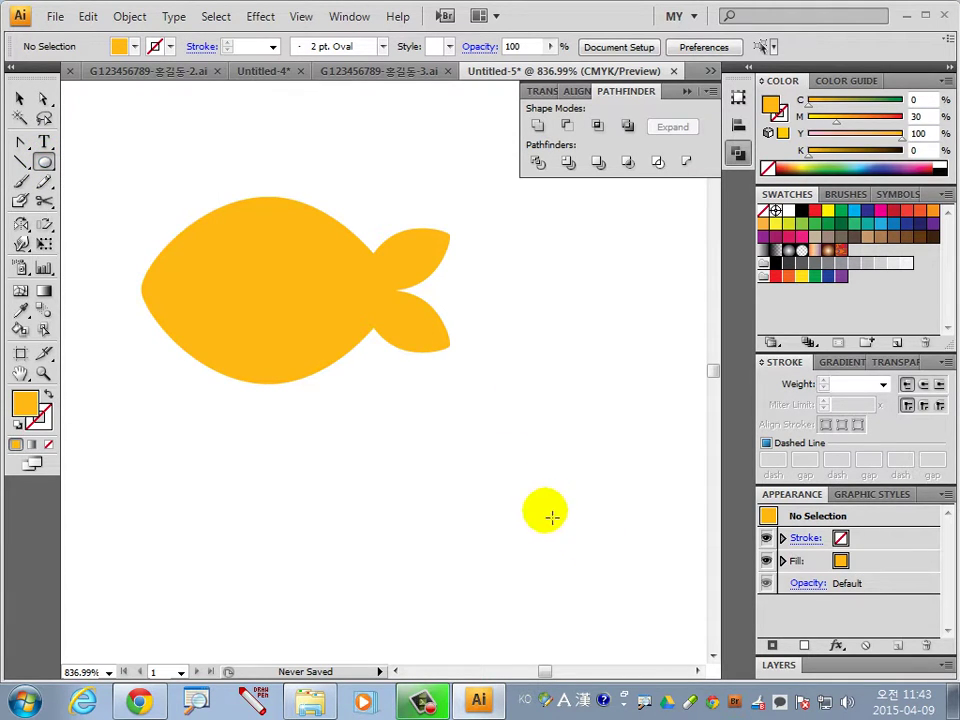
click(414, 72)
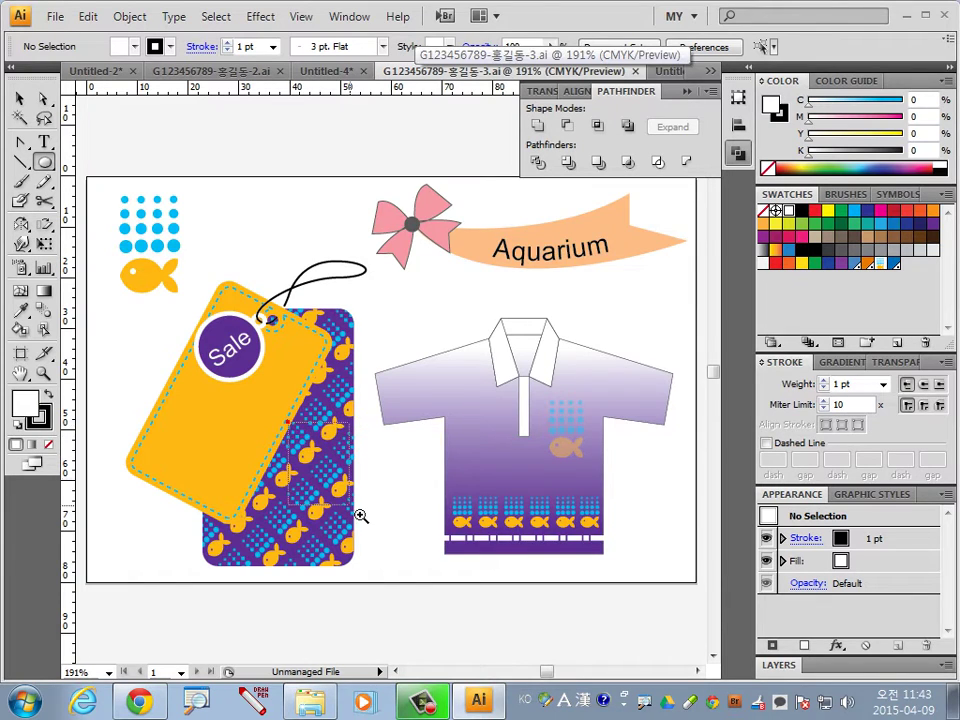
drag(360, 515, 358, 512)
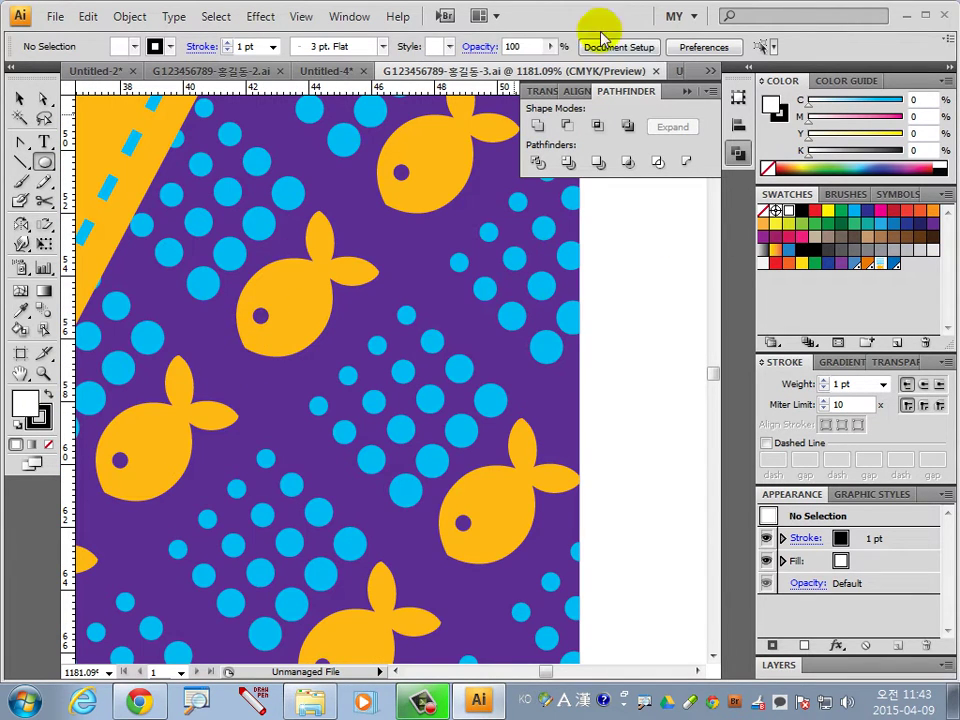
click(674, 71)
drag(154, 258, 166, 267)
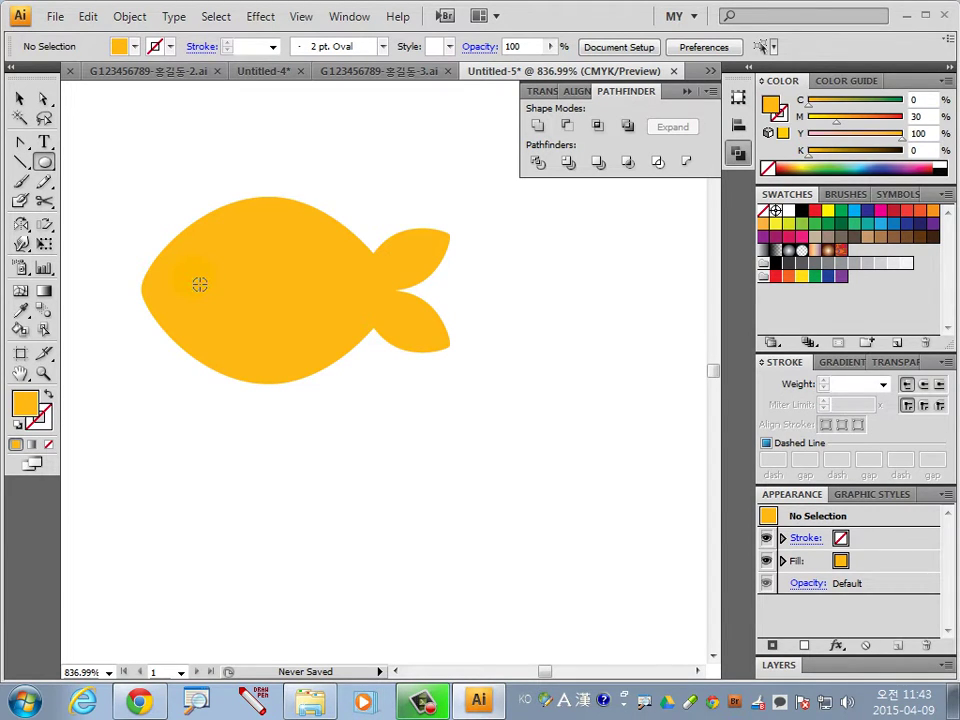
Draw a small eye circle on the fish's head and cut it out with Pathfinder Minus Front.
drag(186, 276, 210, 276)
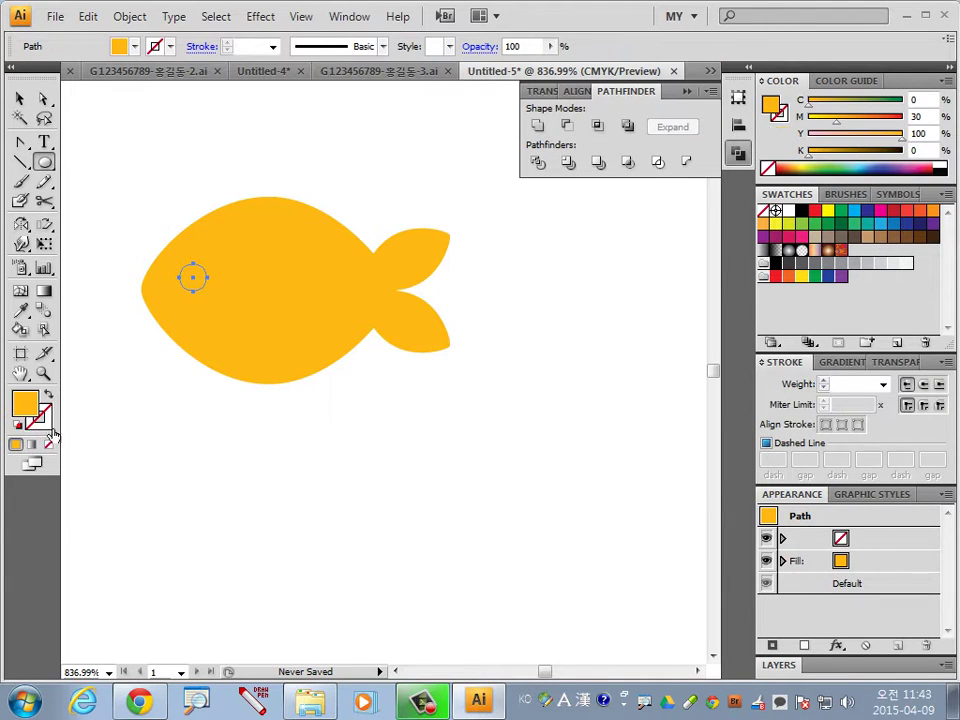
key(d)
click(20, 98)
click(354, 141)
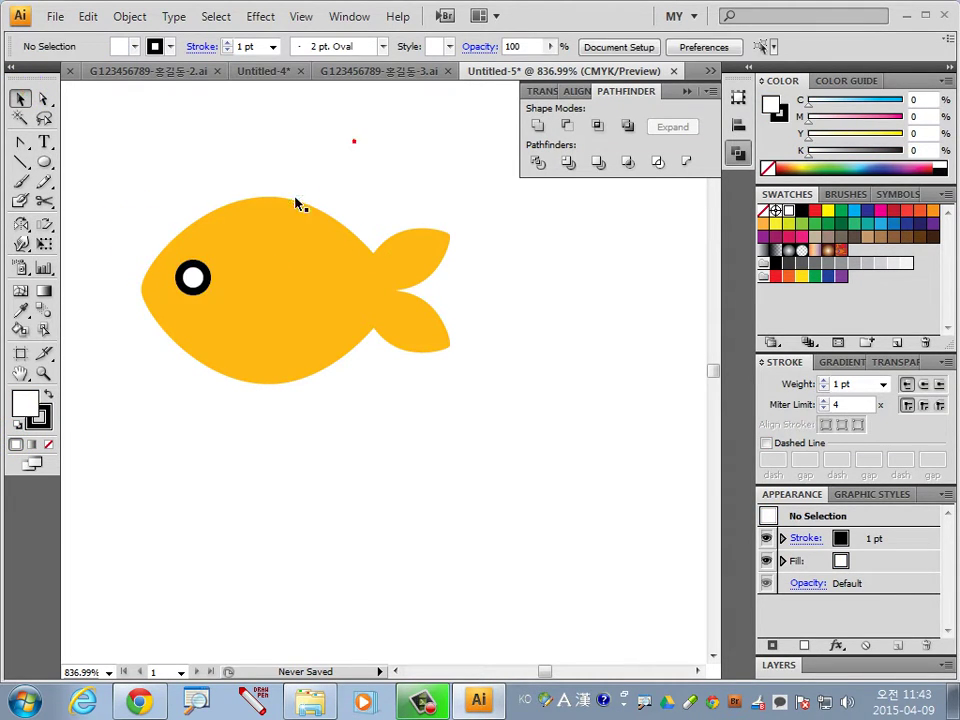
drag(321, 161, 182, 306)
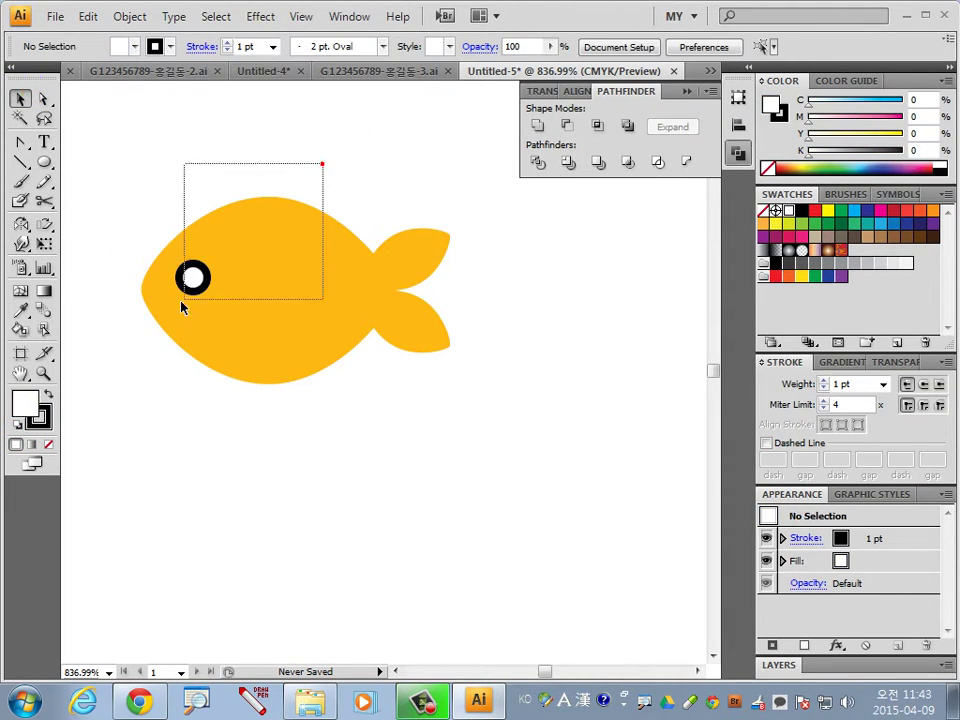
click(568, 126)
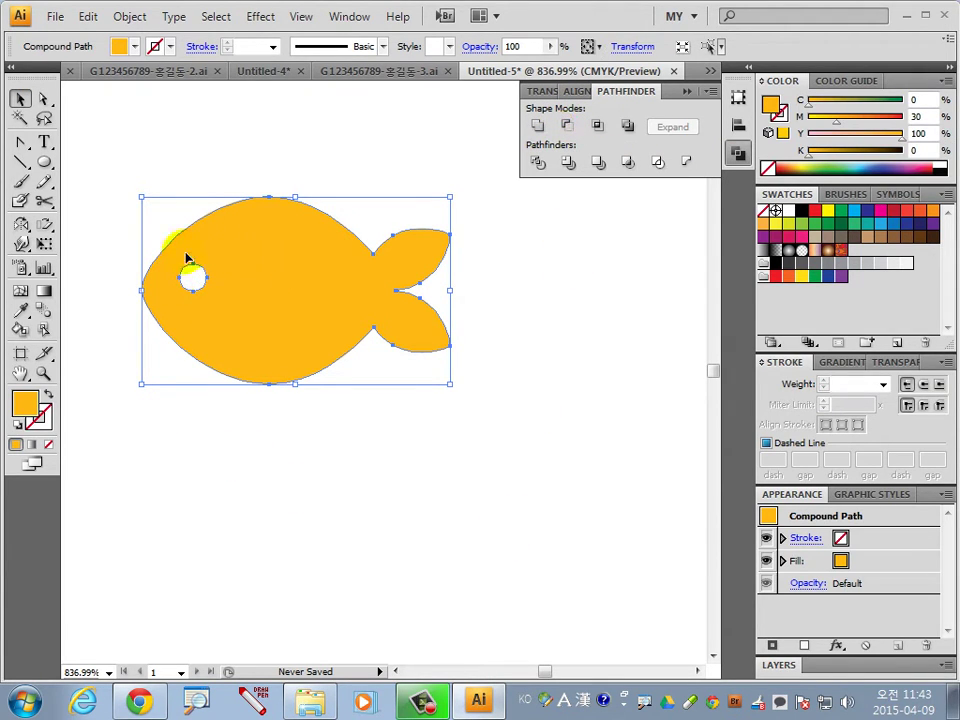
click(540, 542)
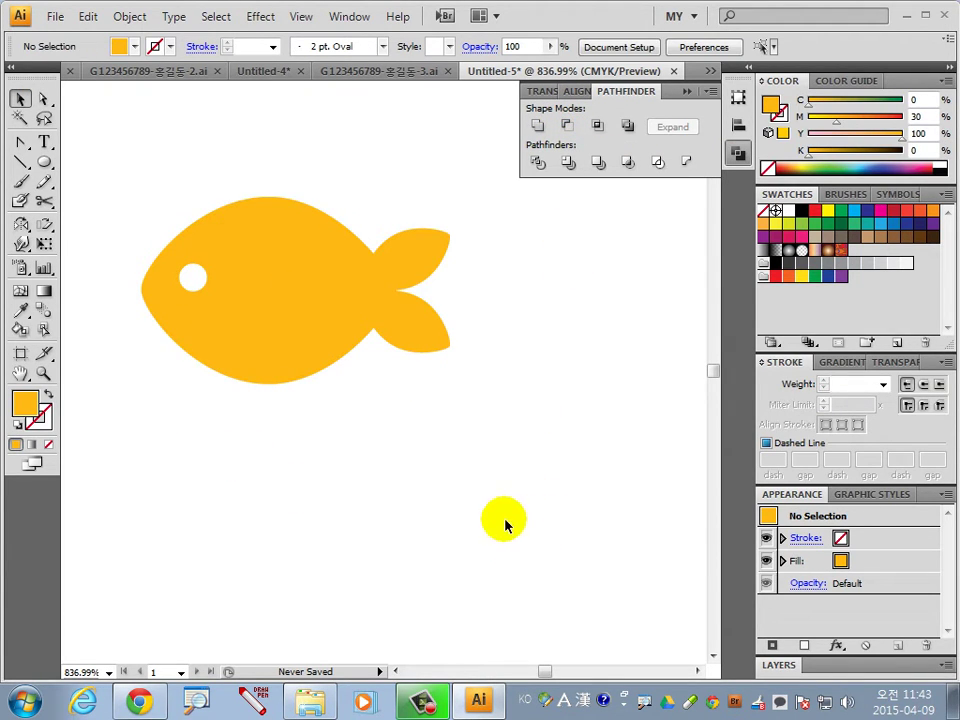
drag(467, 465, 544, 617)
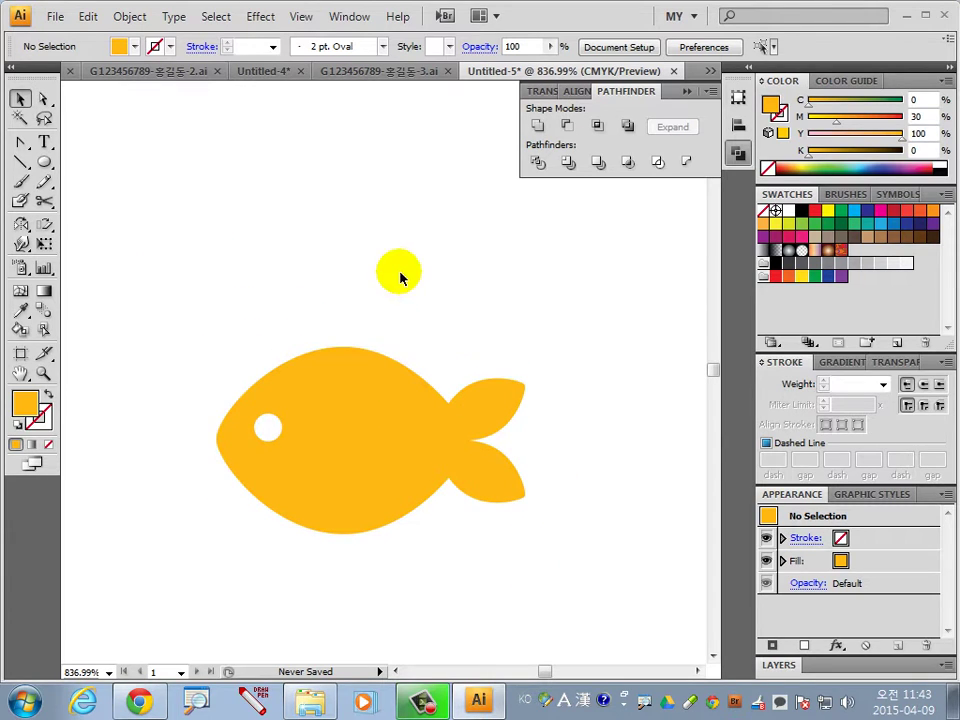
Draw a small circle above the fish's head and fill it cyan (C80 M0 Y0 K0).
click(44, 162)
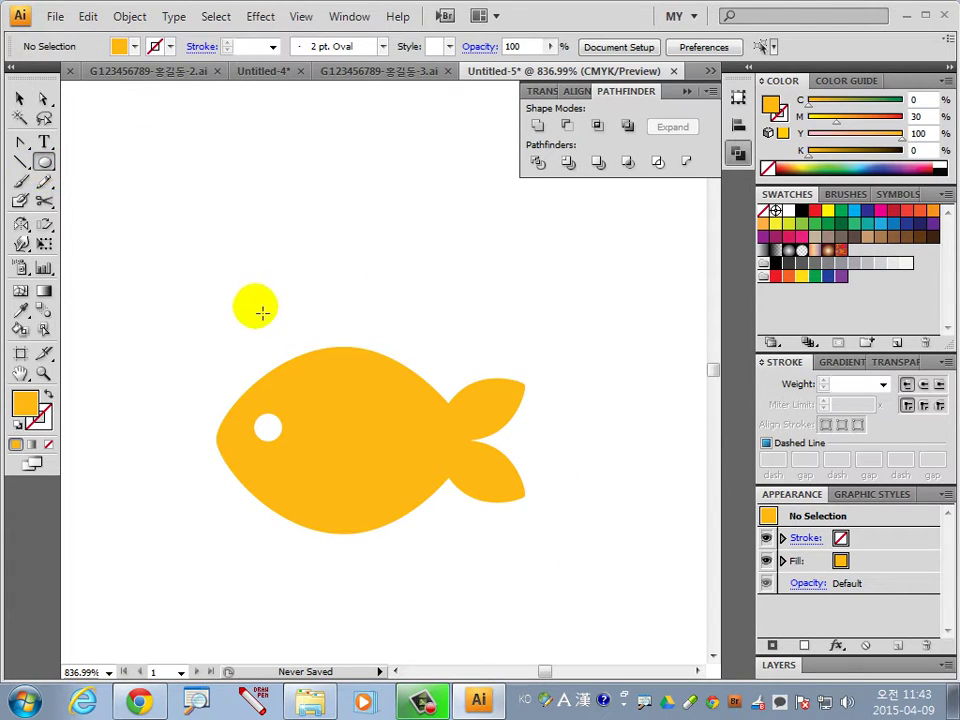
drag(230, 291, 265, 345)
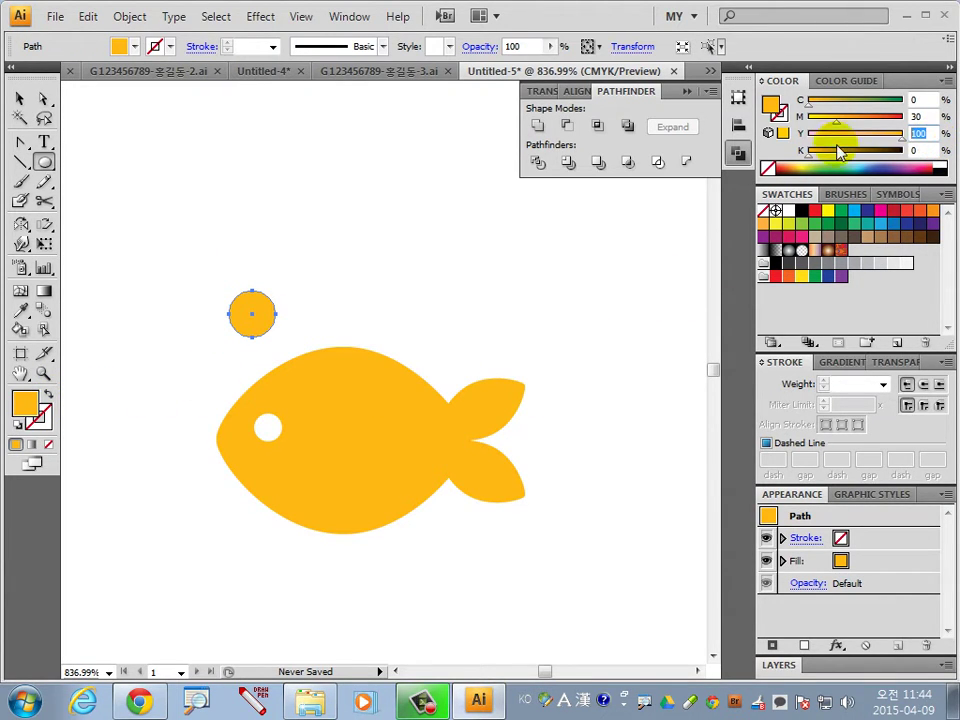
text(80)
key(Return)
click(916, 116)
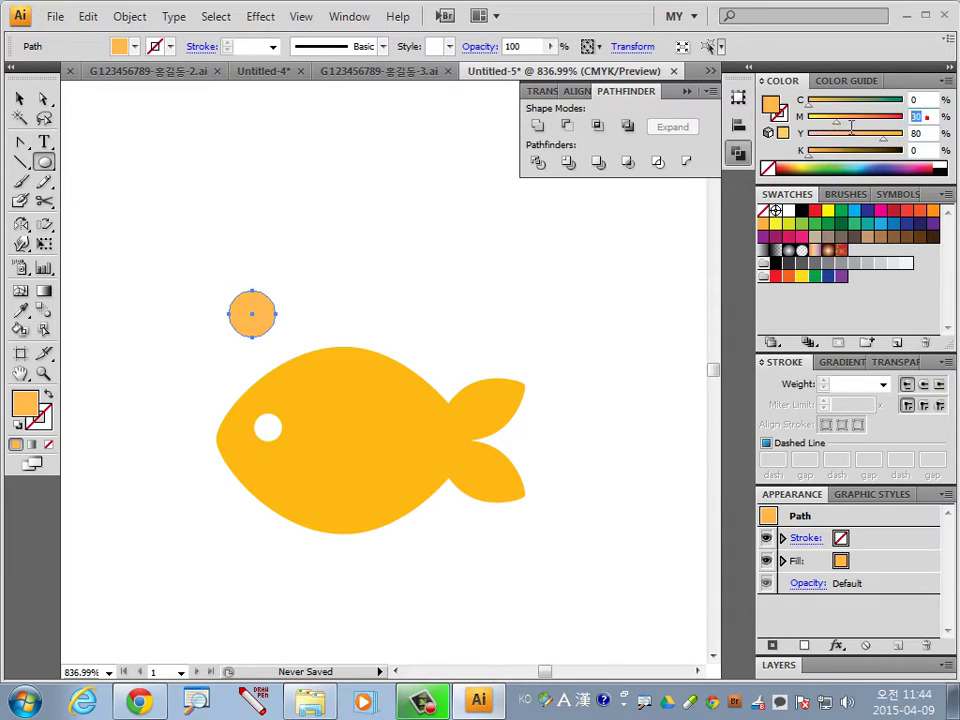
text(0)
key(Return)
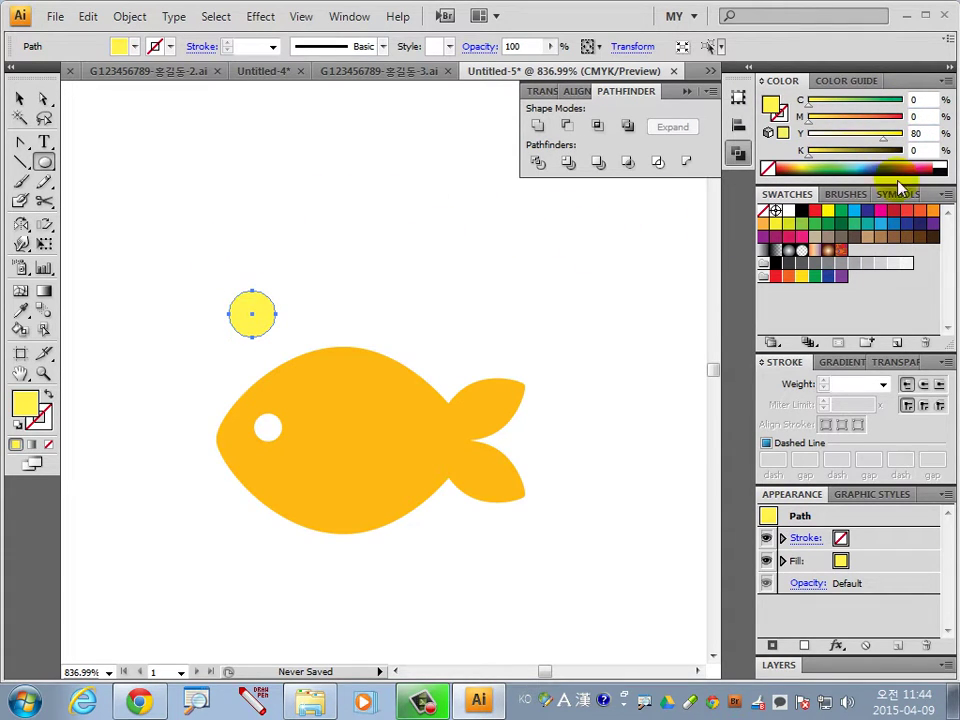
click(910, 105)
double_click(913, 100)
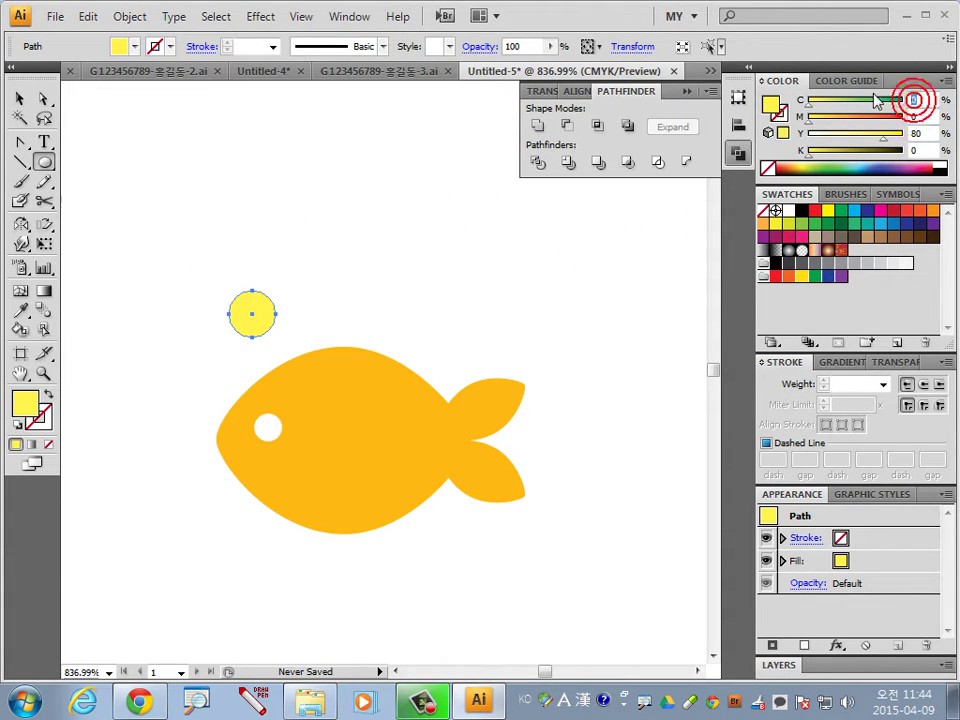
text(80)
drag(885, 133, 810, 133)
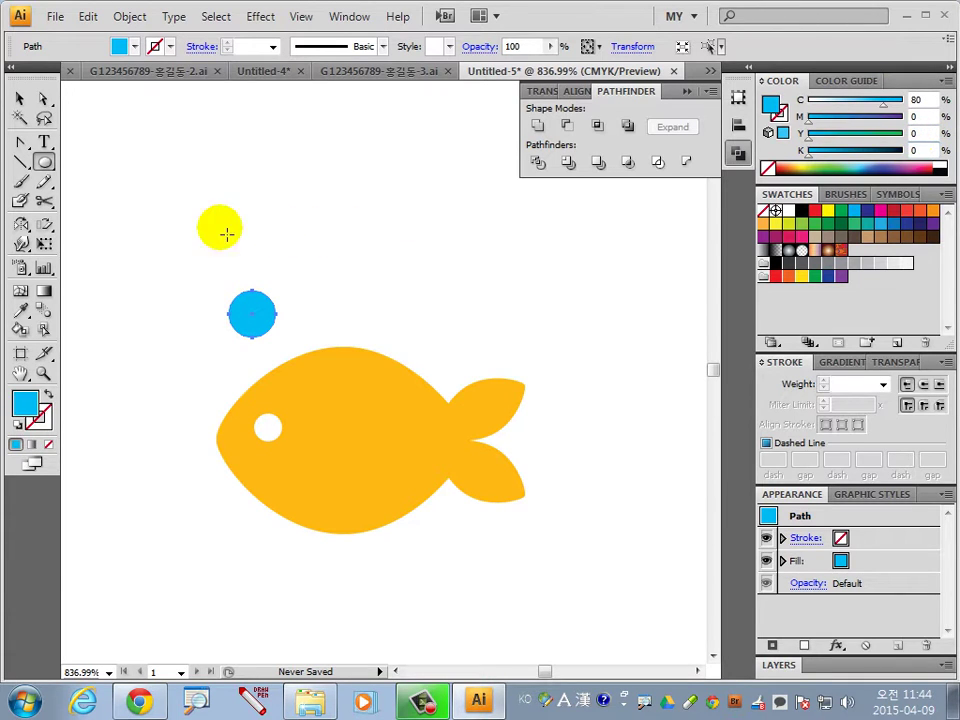
click(18, 98)
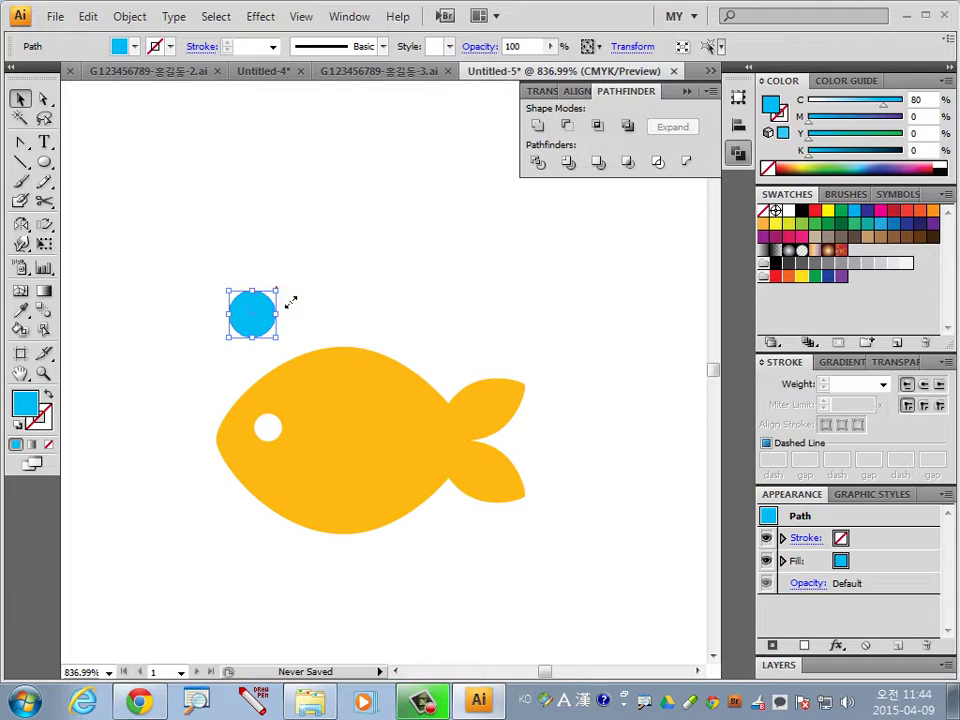
Enlarge the cyan circle and duplicate it into a spread-out row of four circles.
mouse_move(289, 302)
mouse_down()
mouse_move(282, 289)
mouse_move(333, 318)
mouse_up()
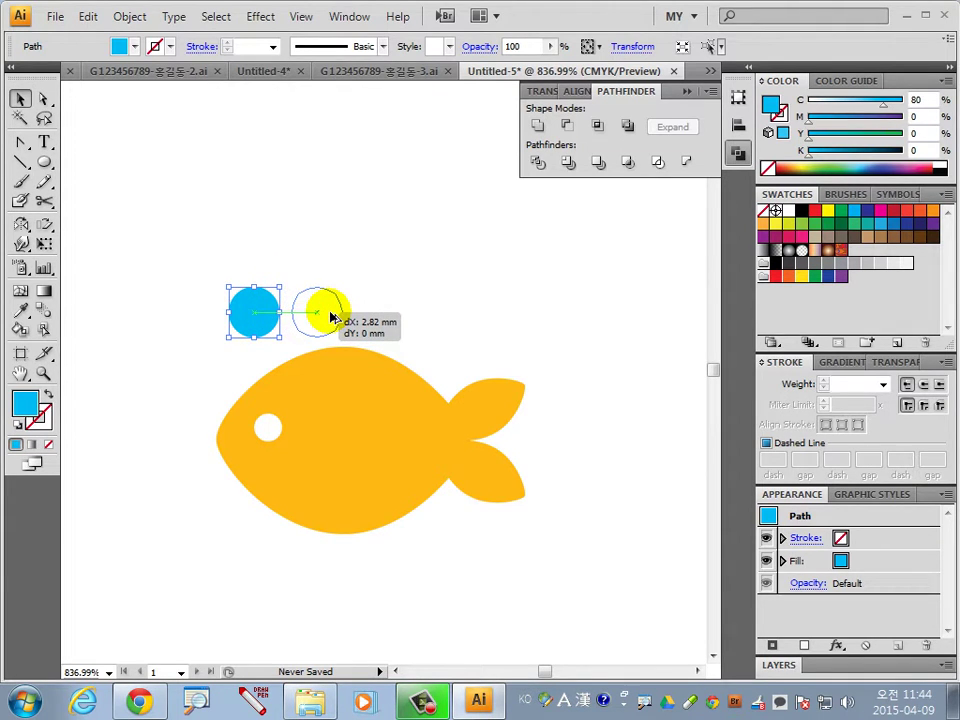
drag(333, 318, 333, 318)
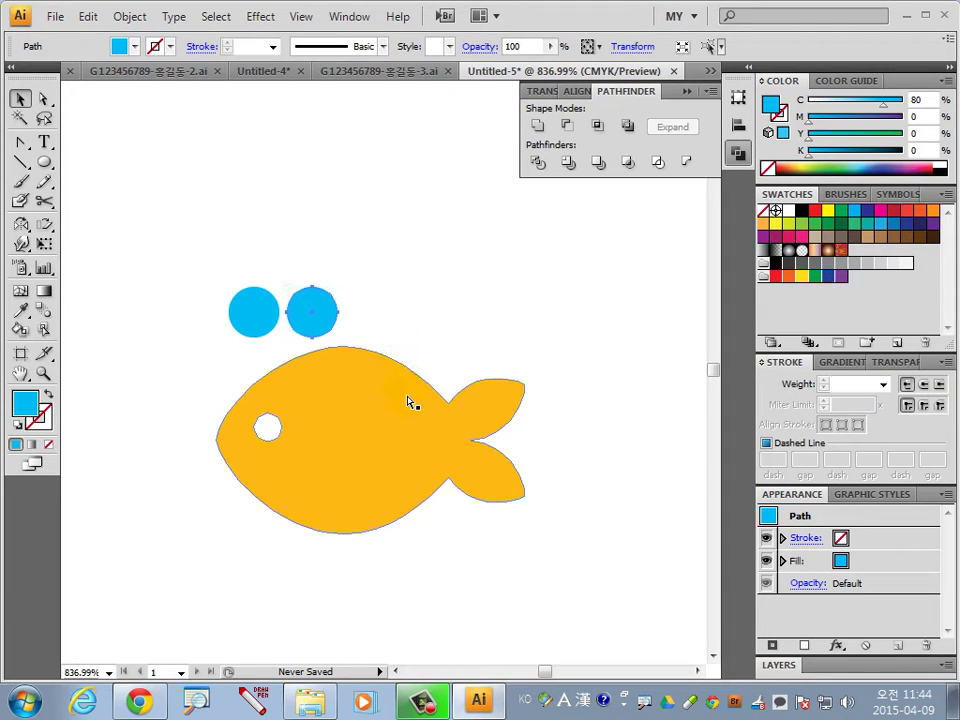
key(ctrl+d)
key(ctrl+d)
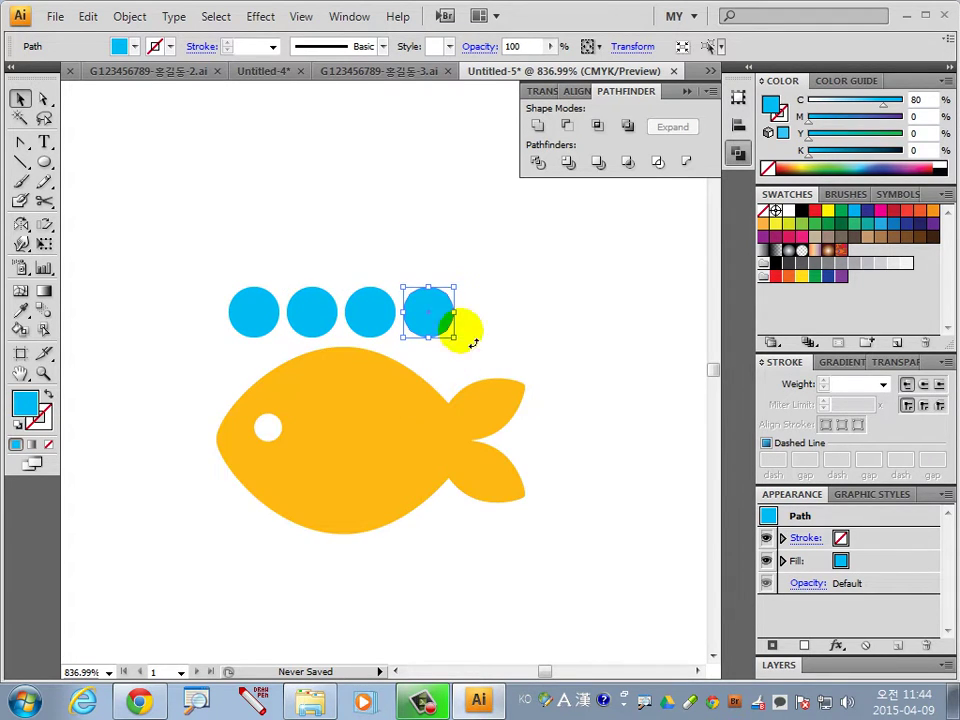
drag(424, 316, 470, 316)
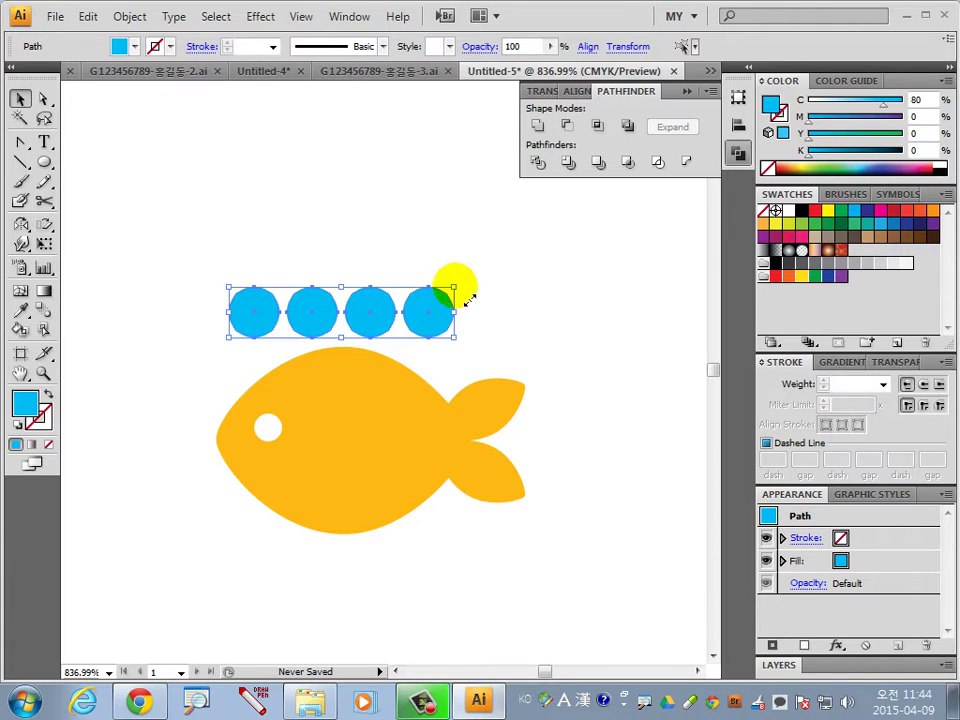
drag(454, 288, 469, 284)
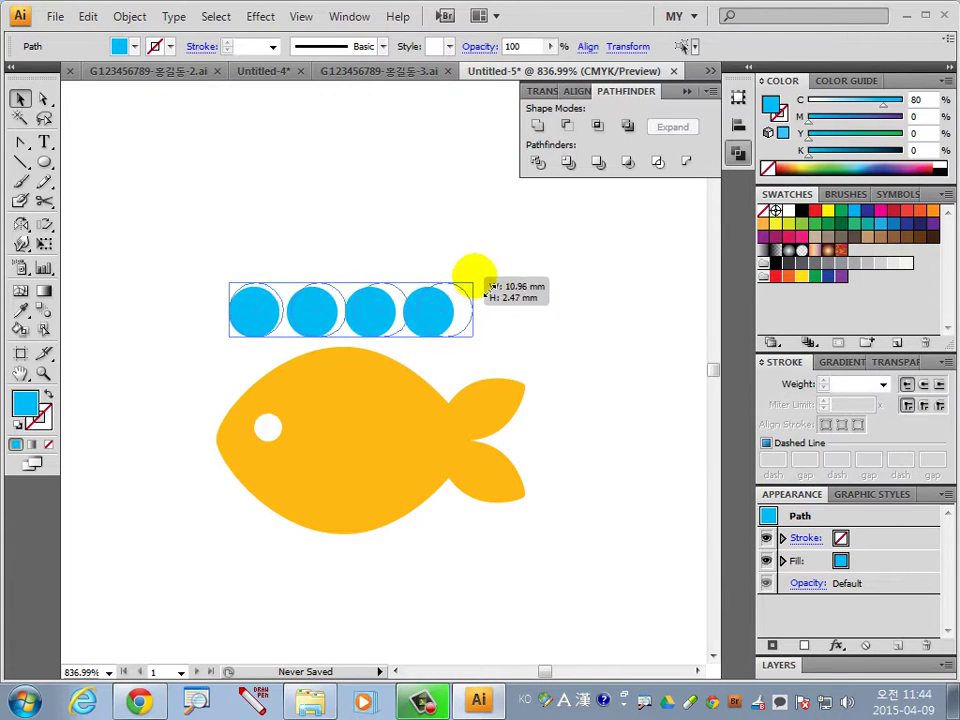
drag(484, 290, 510, 275)
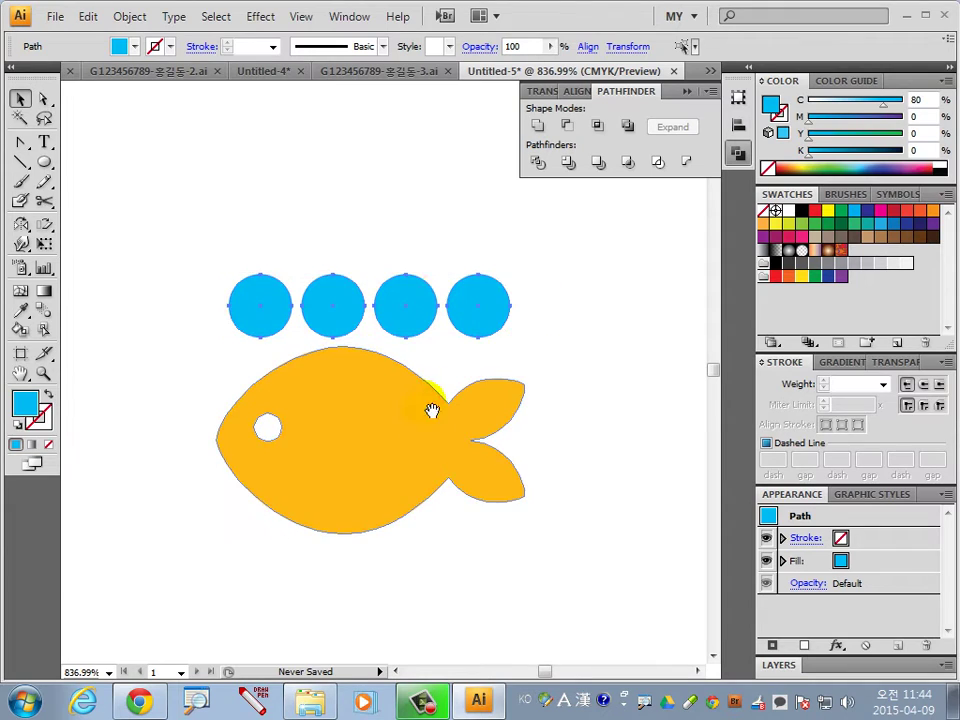
scroll(431, 405, up, 3)
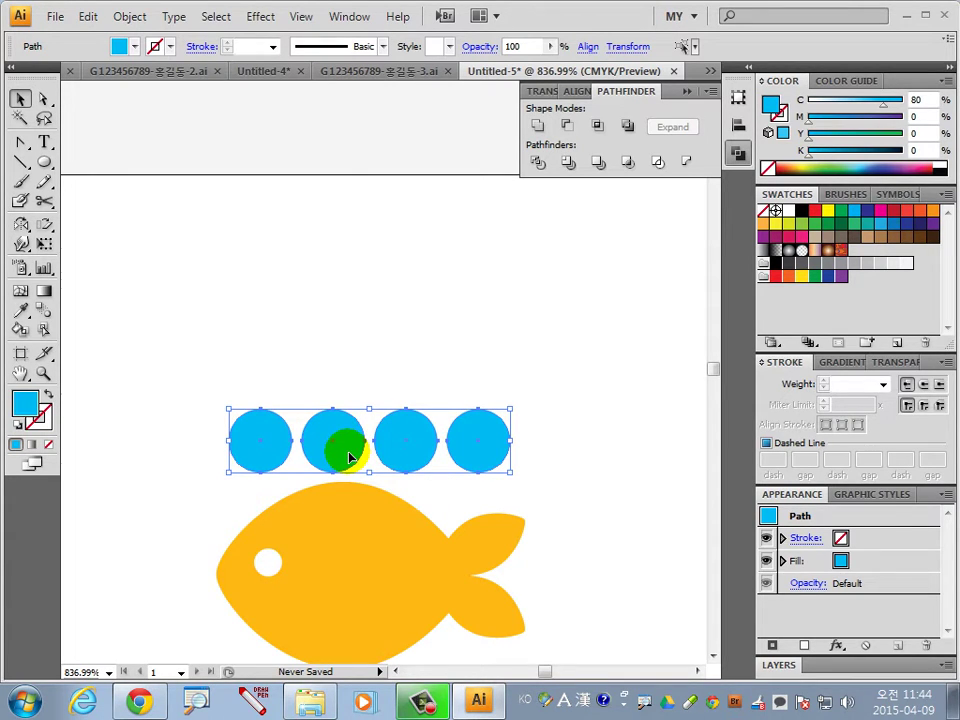
Delete the three right circles and copy the remaining circle straight upward.
click(561, 456)
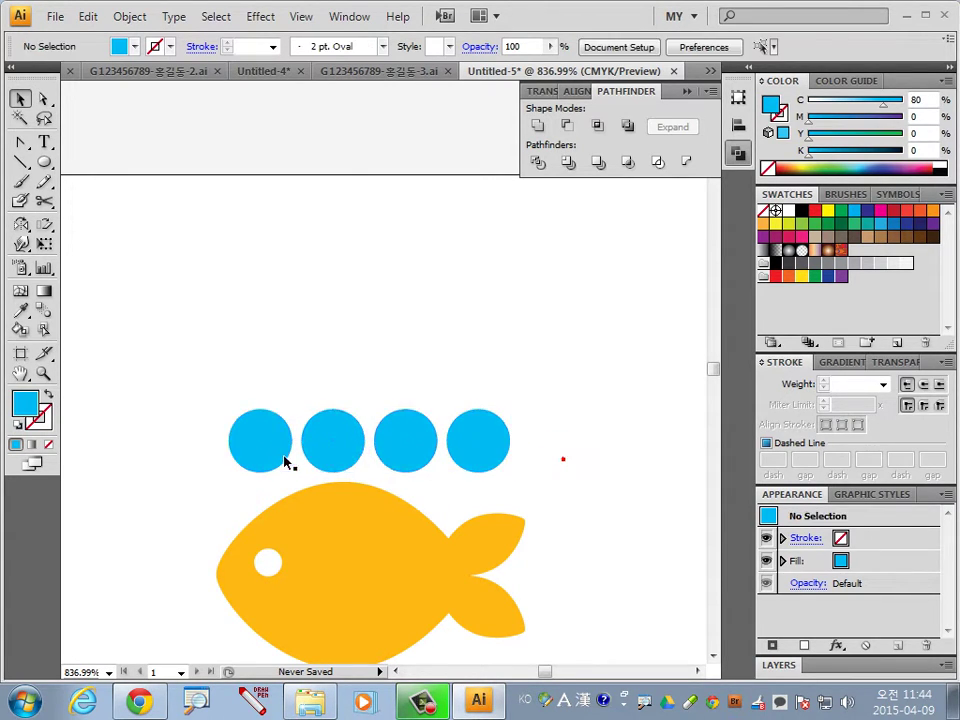
drag(528, 460, 330, 385)
key(Delete)
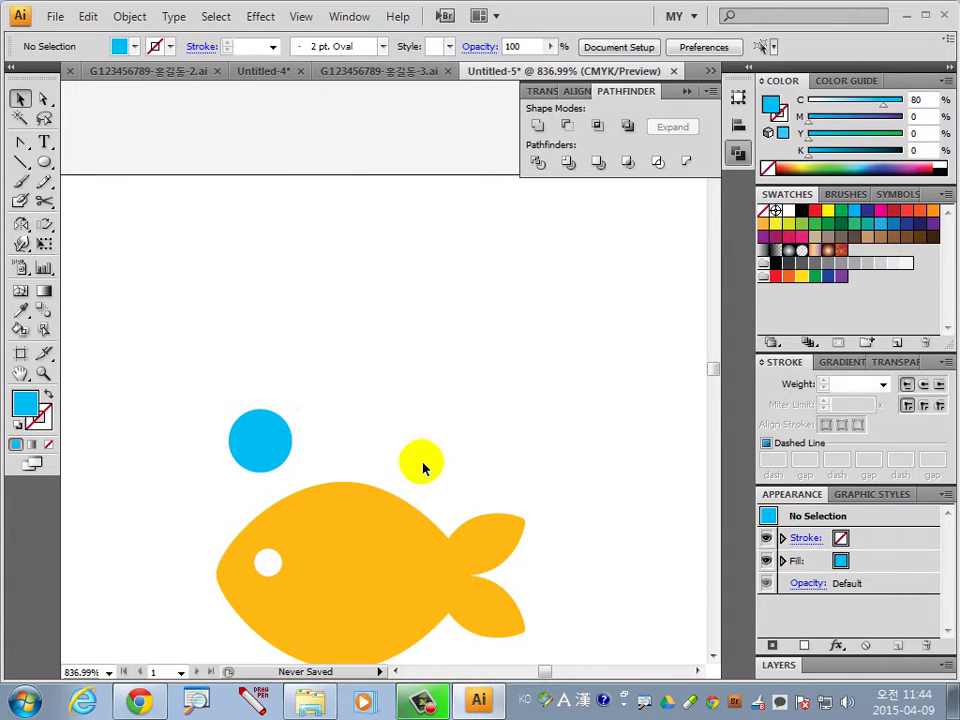
click(268, 425)
drag(273, 435, 270, 340)
drag(44, 224, 84, 226)
Scale the upper circle uniformly to 80%.
click(84, 228)
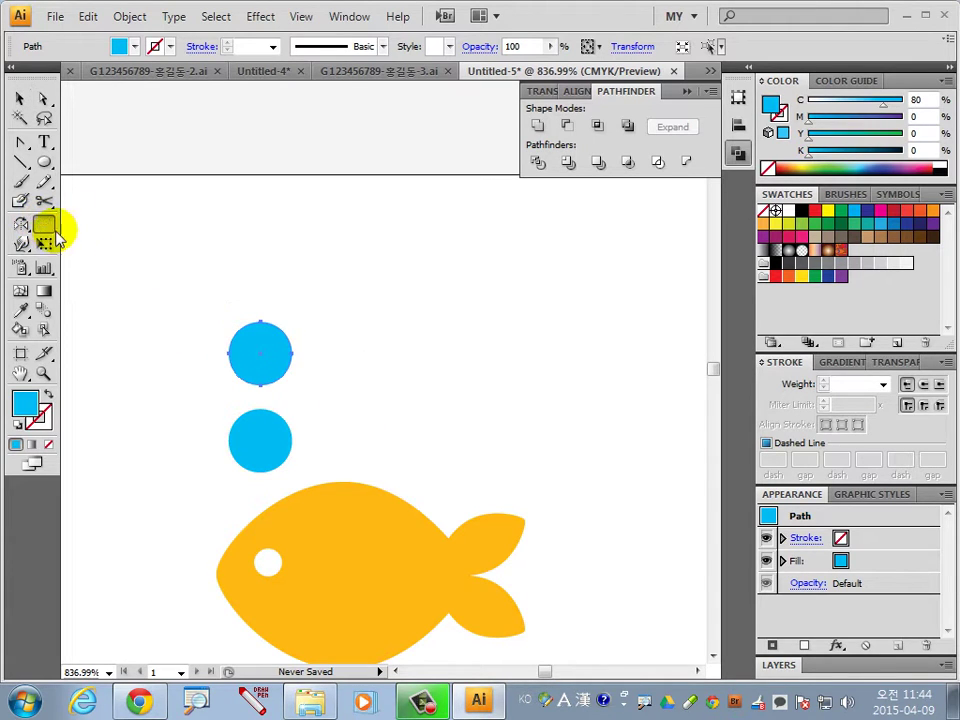
double_click(44, 226)
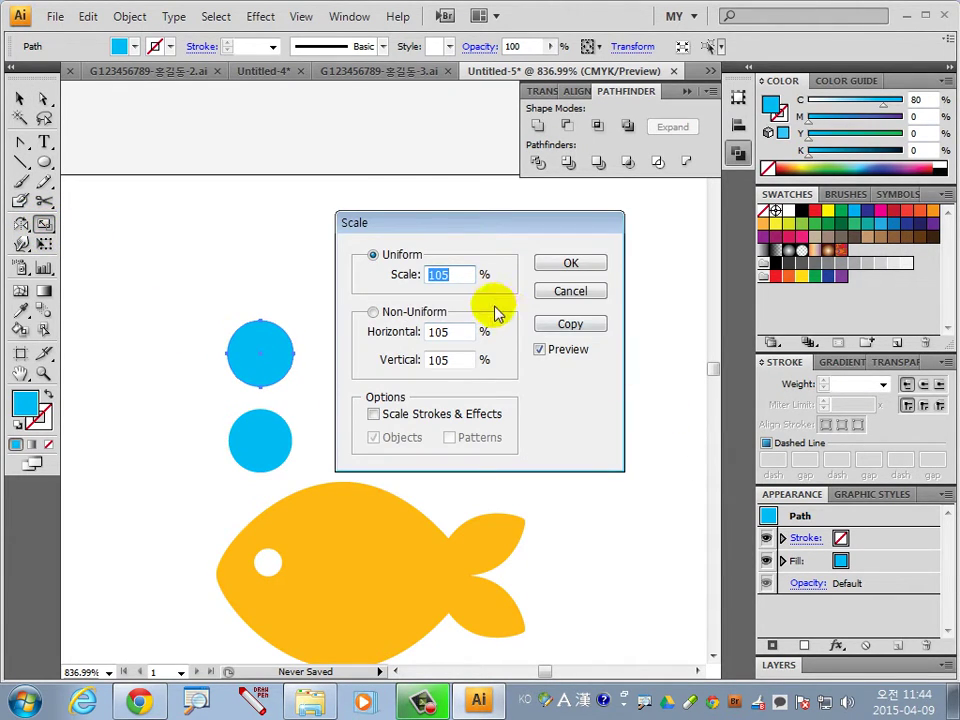
text(80)
click(570, 352)
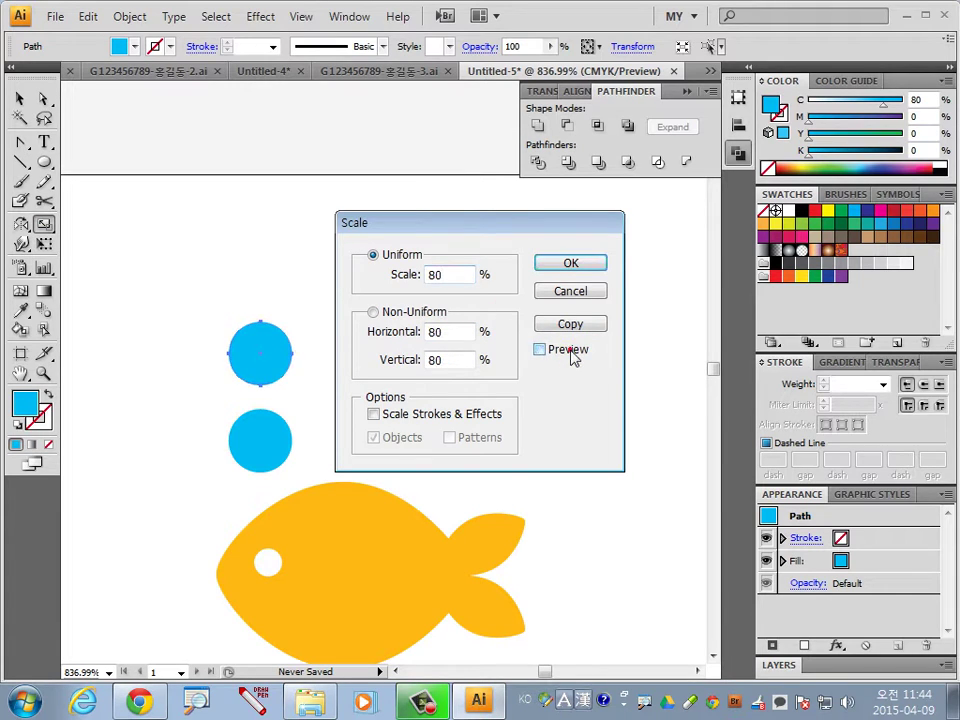
click(573, 358)
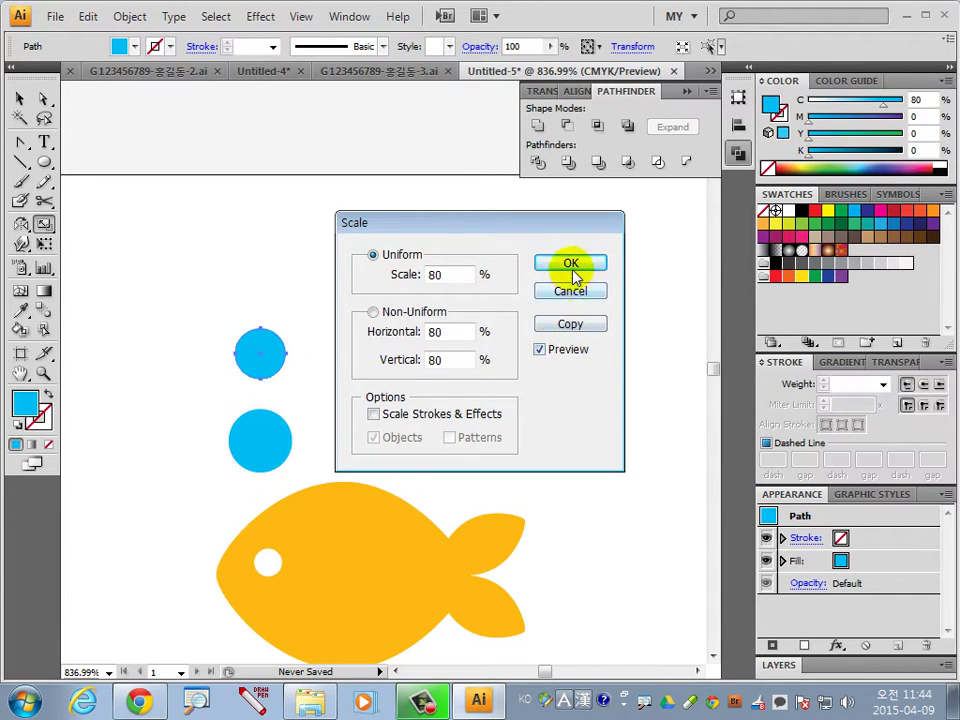
click(570, 262)
click(20, 98)
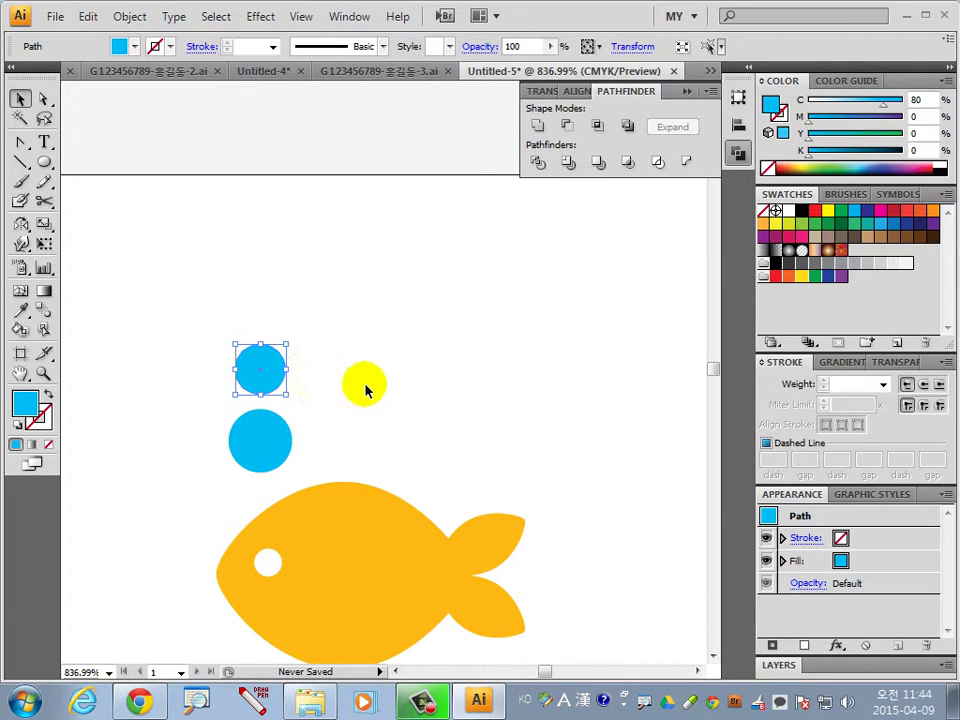
Add two more copies upward, scaling each to 80% of the circle below.
mouse_move(268, 356)
mouse_down()
mouse_move(268, 365)
mouse_move(268, 298)
mouse_up()
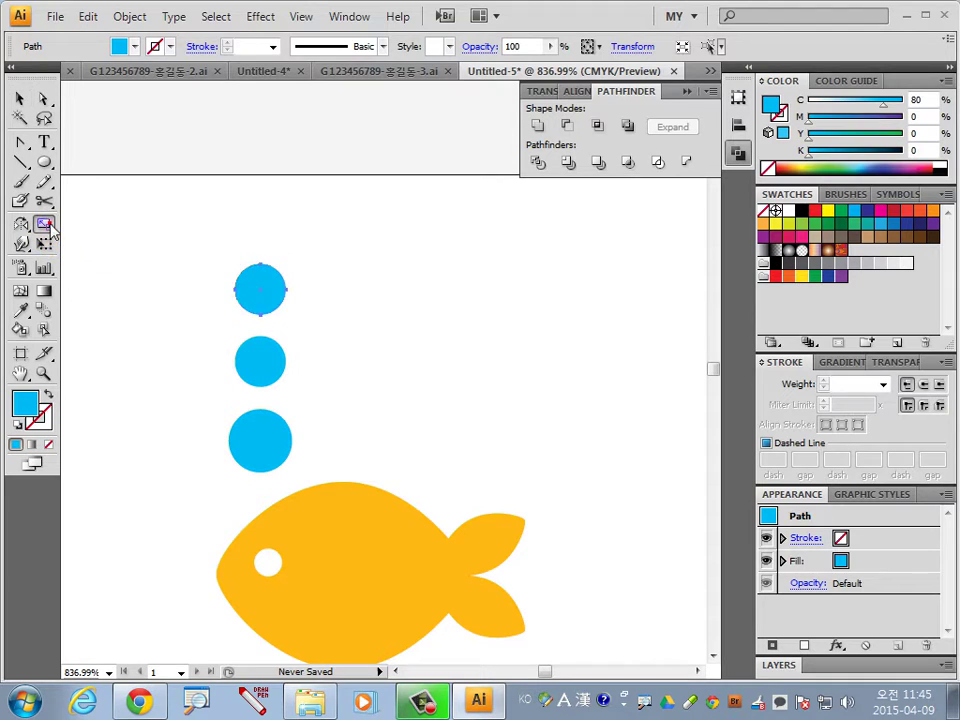
double_click(44, 223)
click(571, 264)
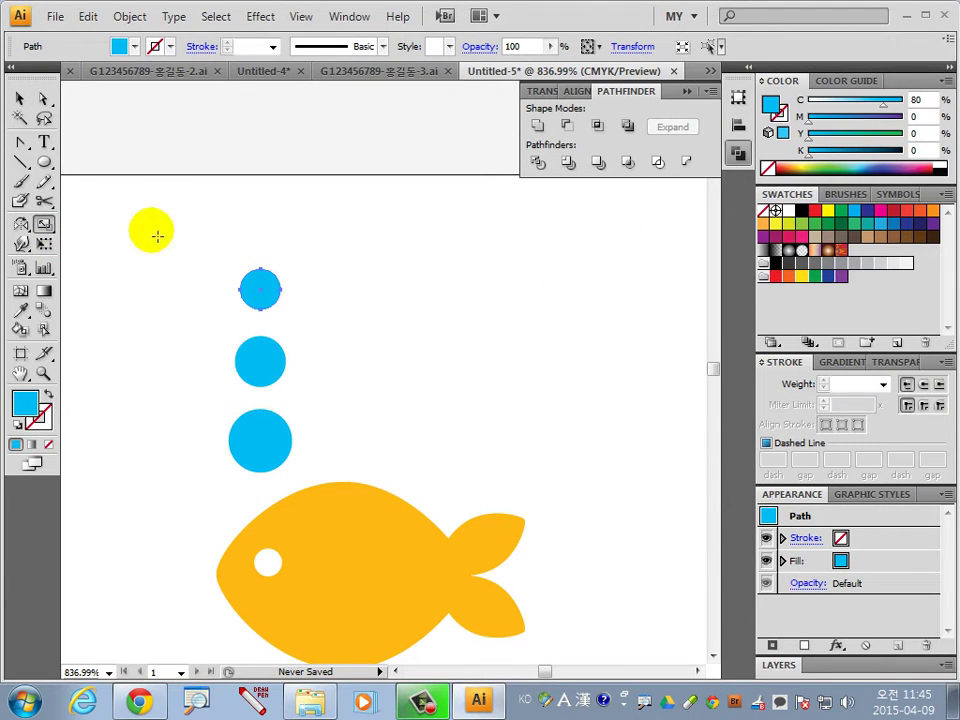
click(20, 98)
drag(273, 290, 272, 228)
double_click(44, 223)
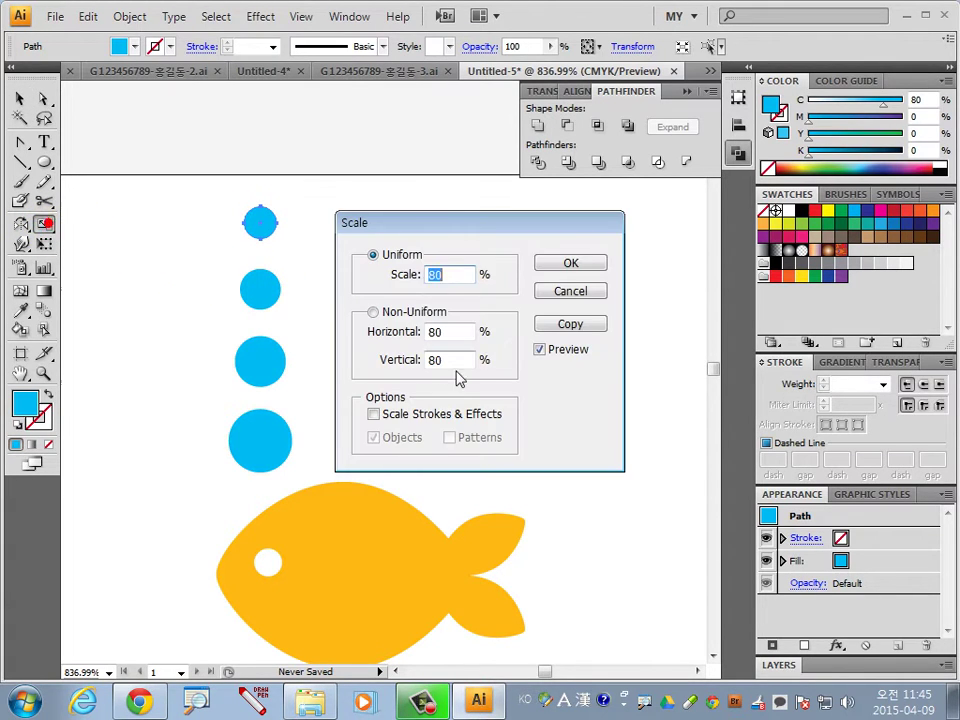
click(569, 266)
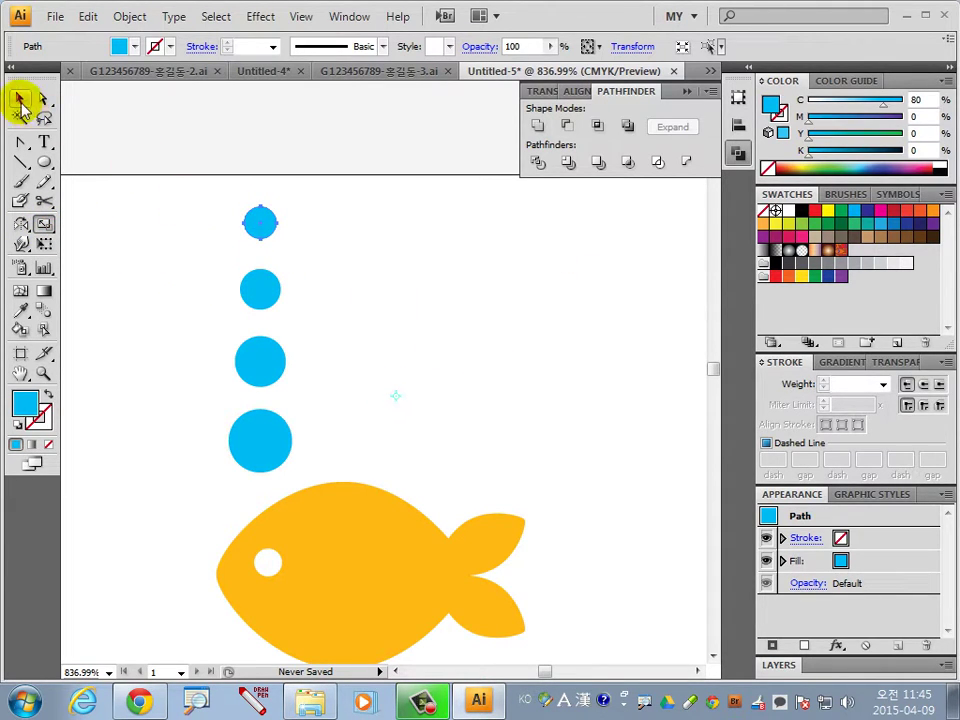
click(19, 98)
click(373, 388)
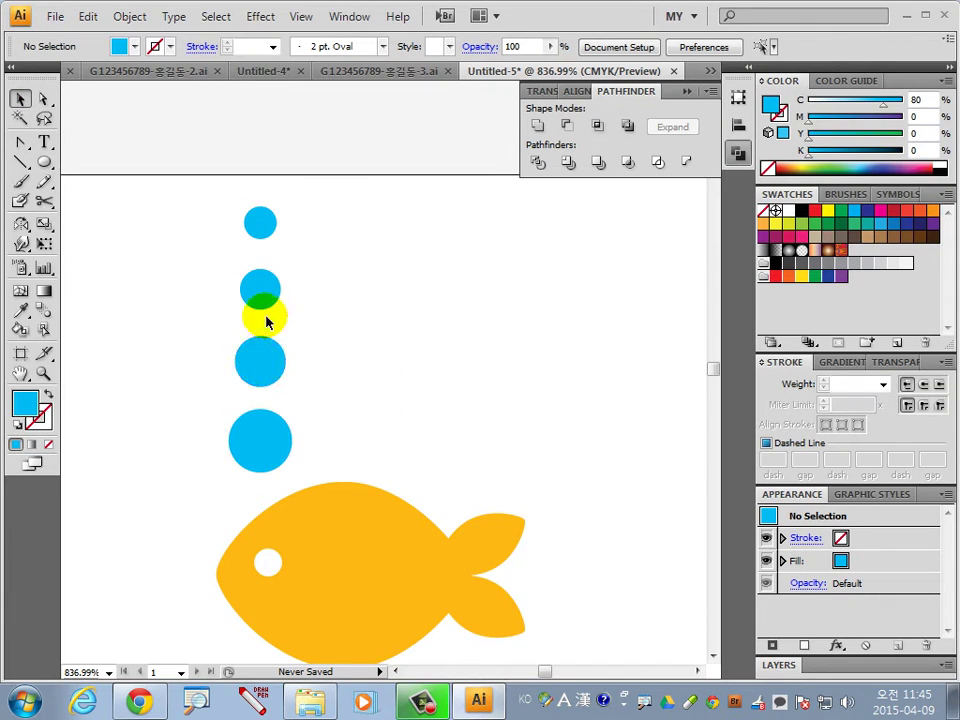
click(260, 222)
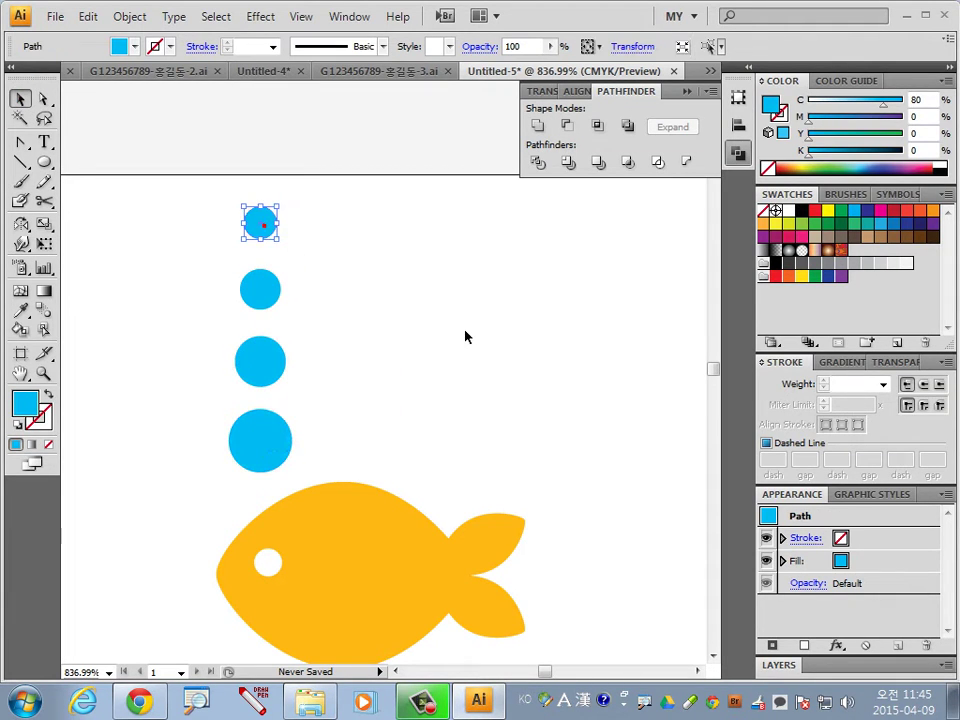
Nudge the top circle down and repeat the circle column into three more columns to the right.
key(Down)
click(396, 387)
drag(324, 441, 221, 193)
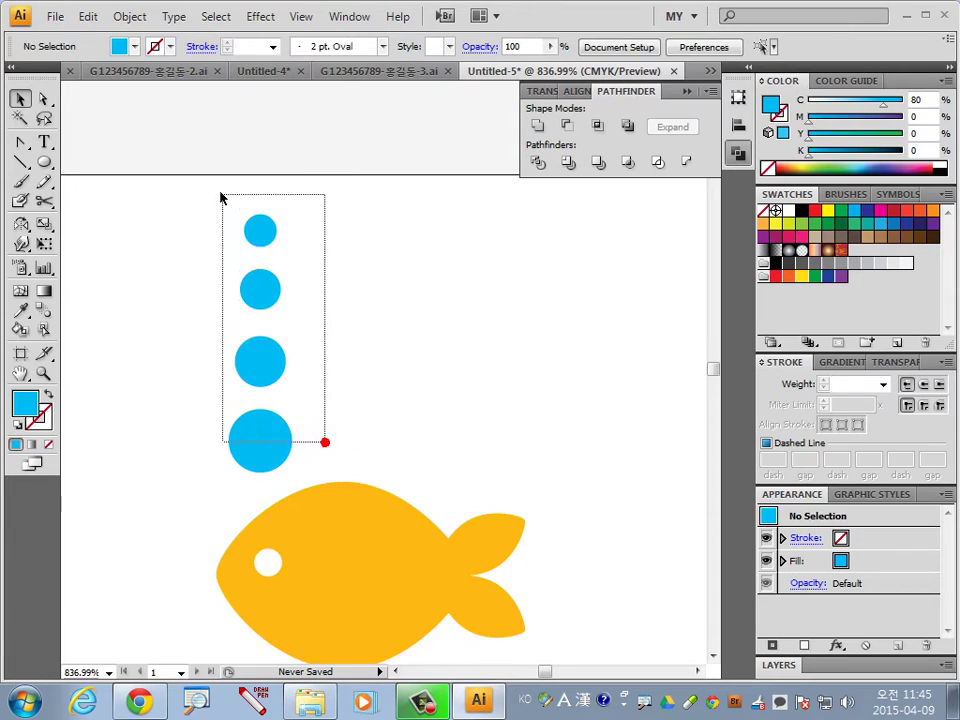
drag(272, 453, 352, 449)
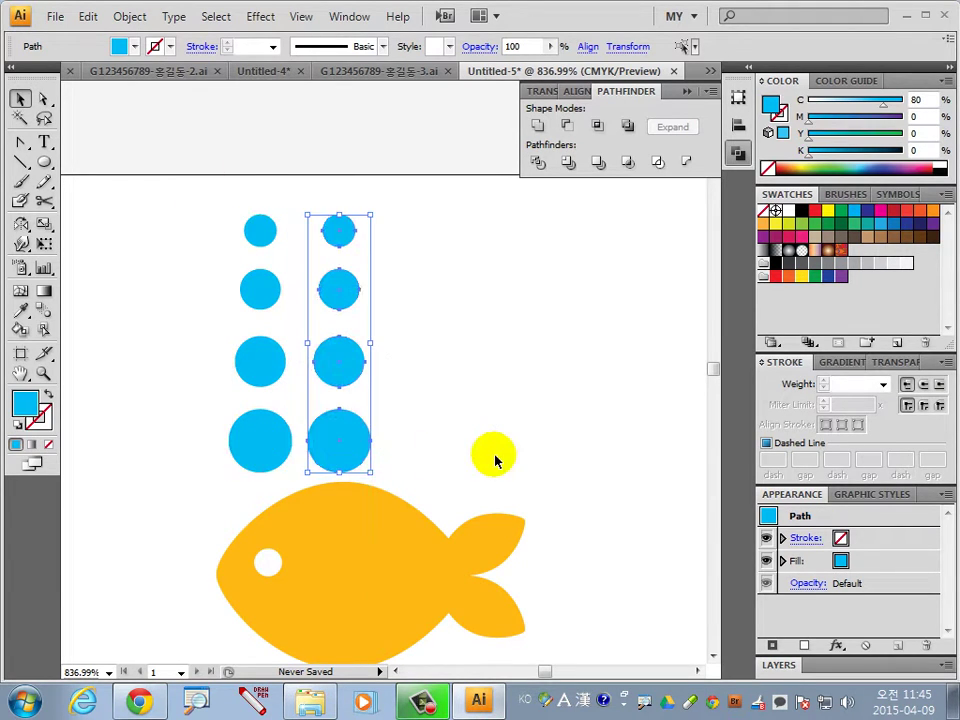
key(ctrl+d)
key(ctrl+d)
Shrink the whole 4×4 circle grid slightly above the fish.
click(573, 517)
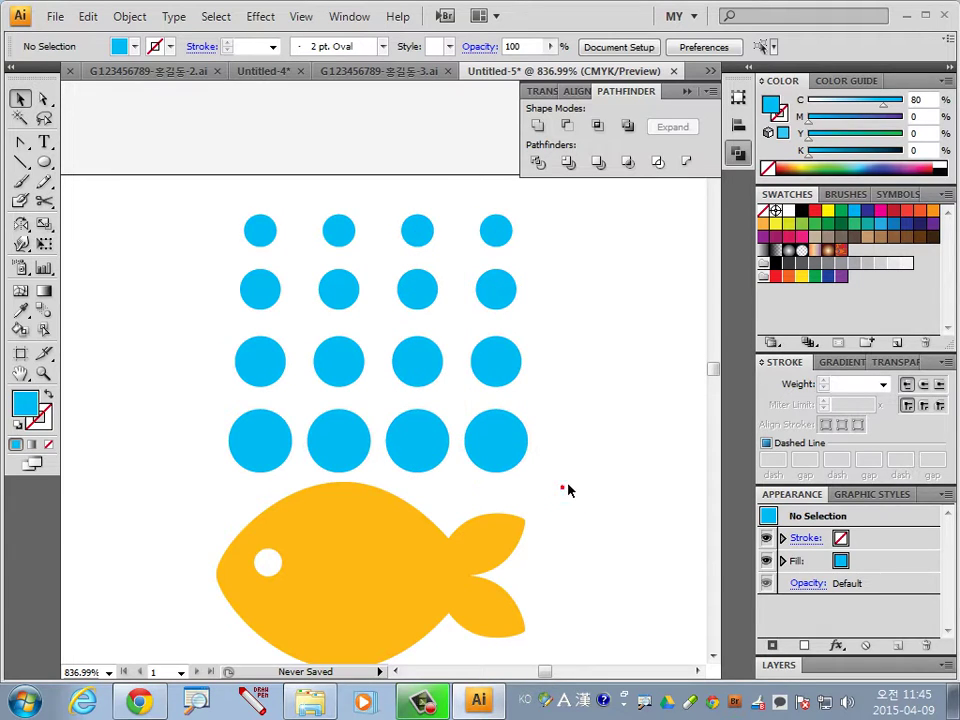
drag(489, 354, 204, 199)
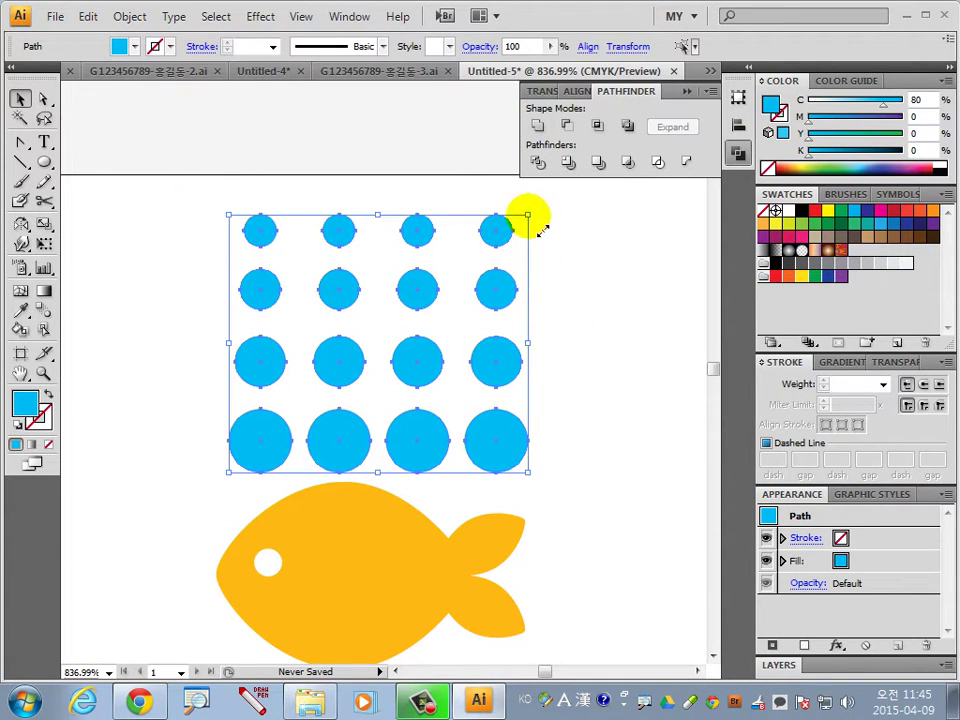
drag(527, 215, 512, 224)
click(606, 358)
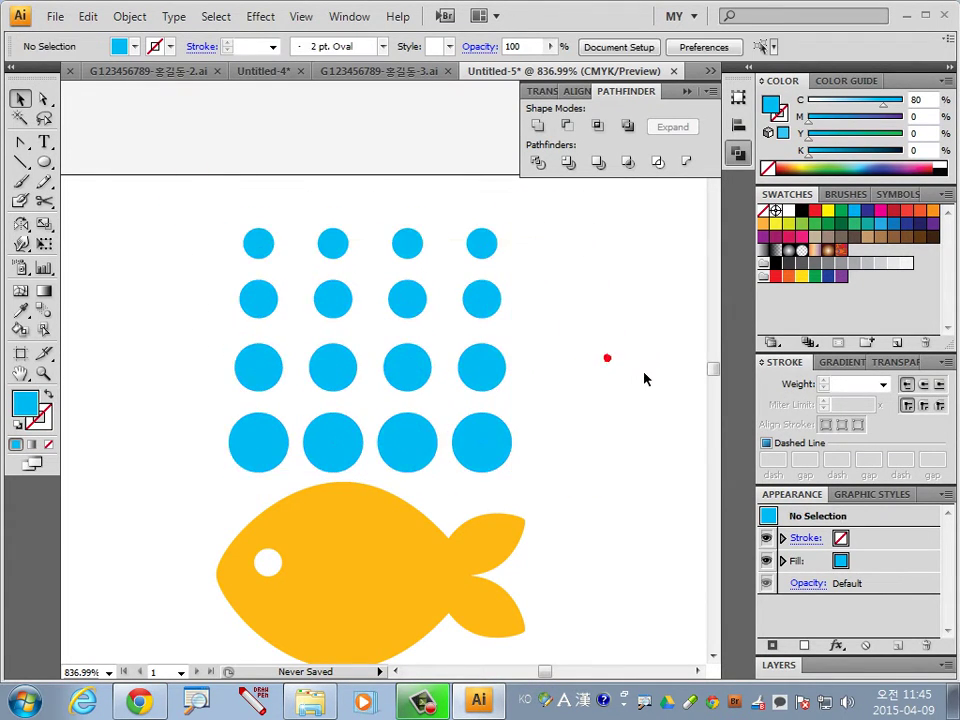
key(ctrl+0)
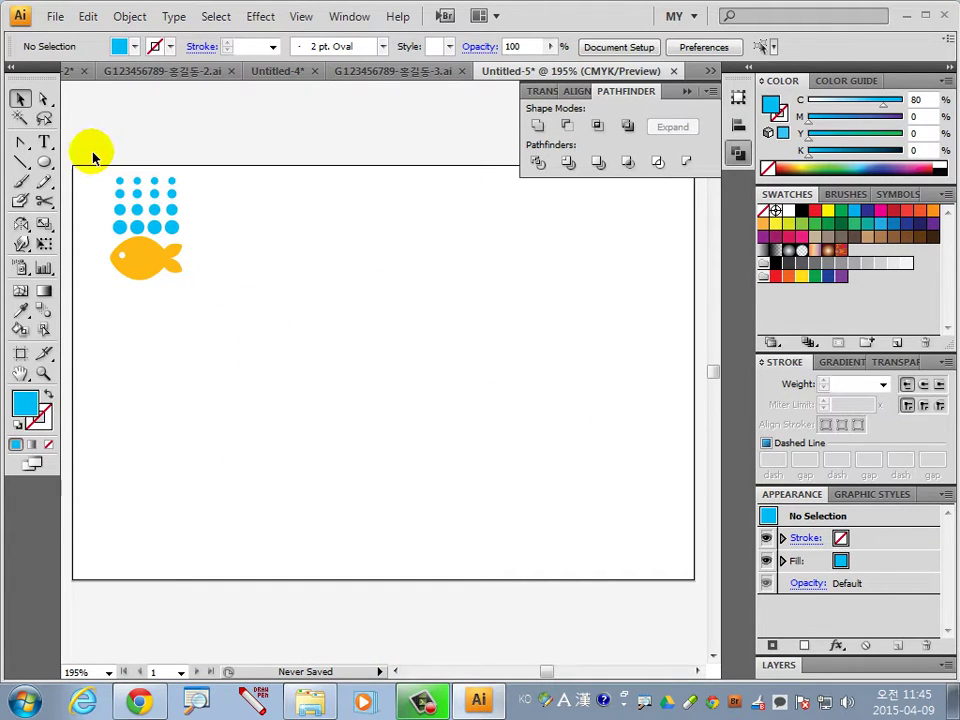
drag(92, 153, 248, 348)
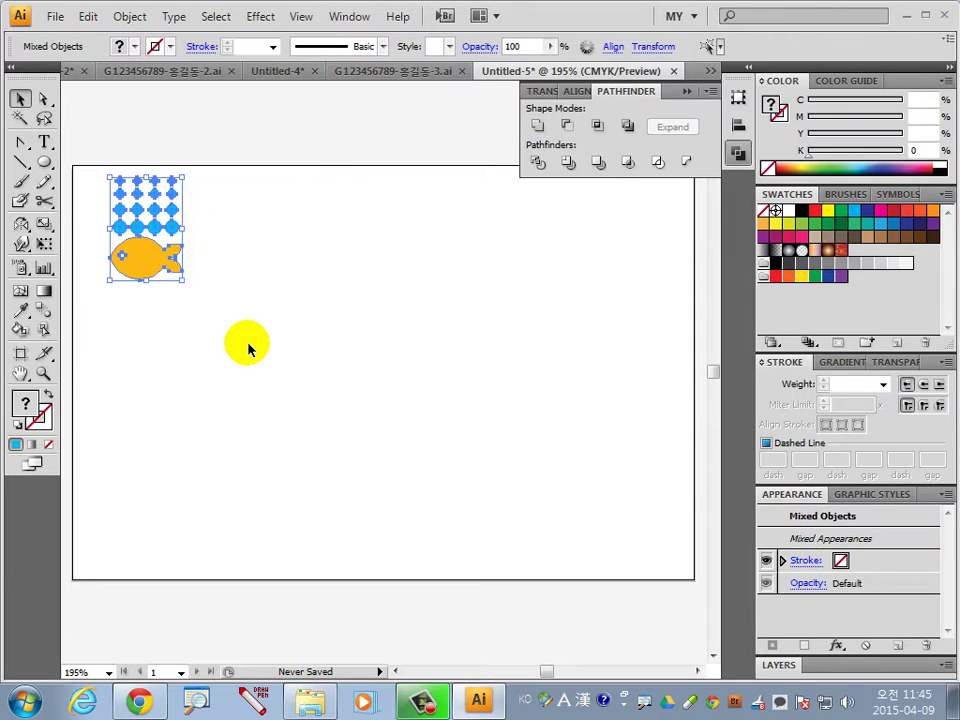
click(316, 360)
click(399, 71)
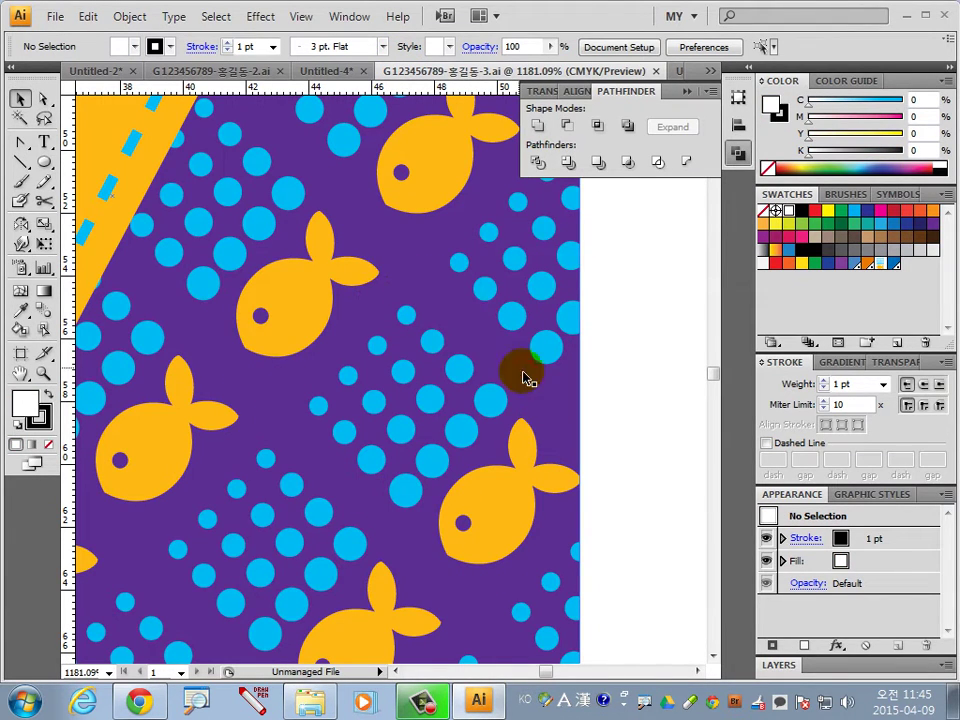
click(318, 407)
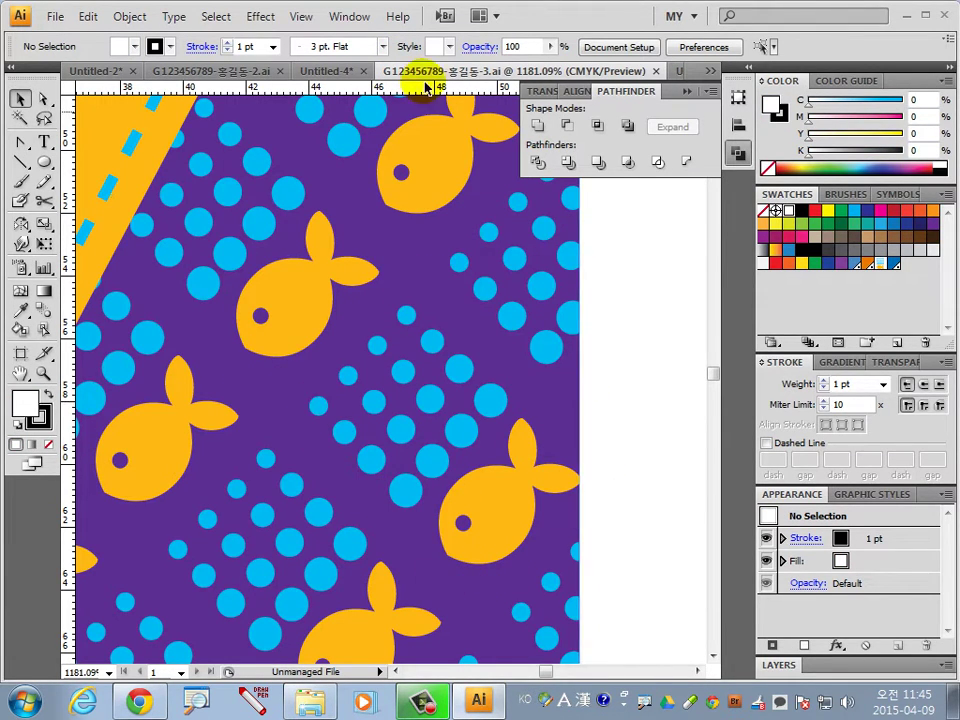
click(680, 71)
click(277, 346)
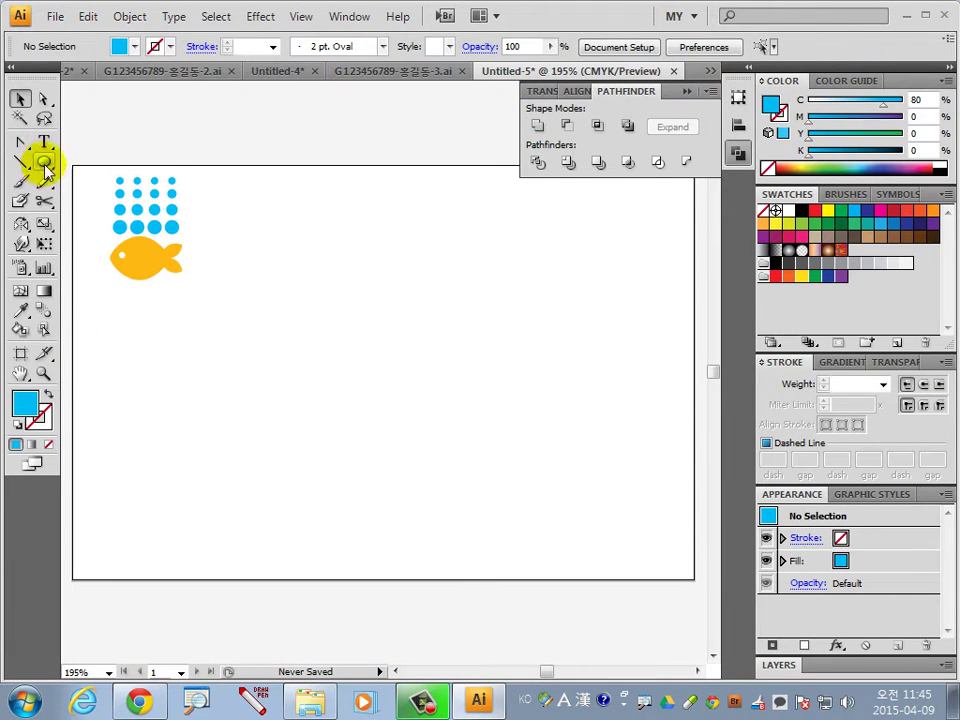
mouse_move(44, 162)
mouse_down()
mouse_move(110, 164)
mouse_move(257, 353)
mouse_up()
key(ctrl+space)
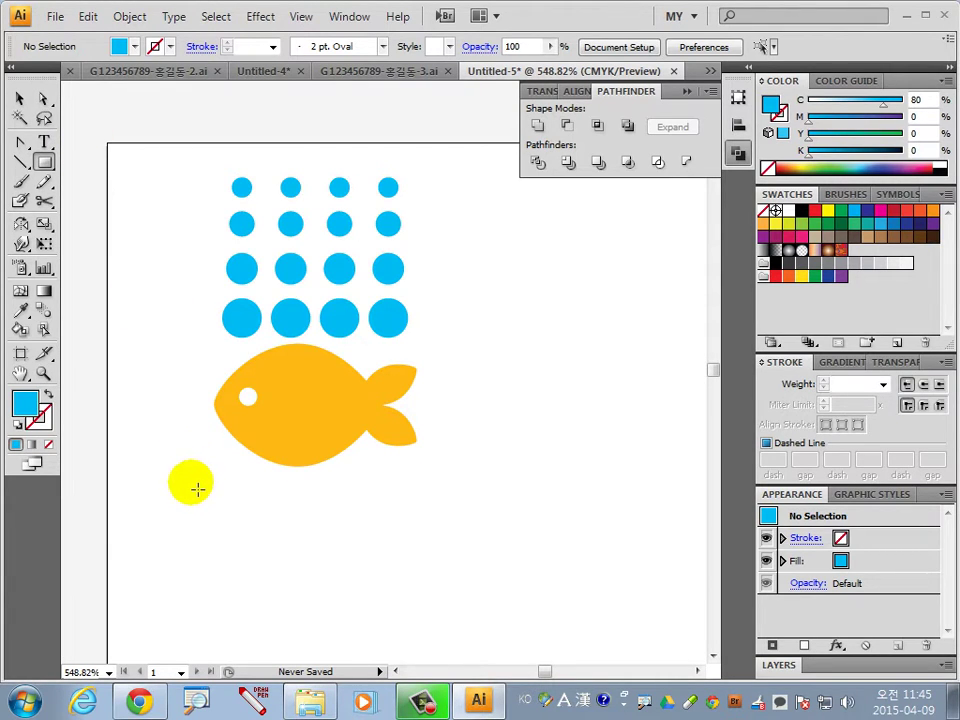
Draw an unfilled rectangle around the fish and dots and send it to the back.
drag(198, 481, 432, 155)
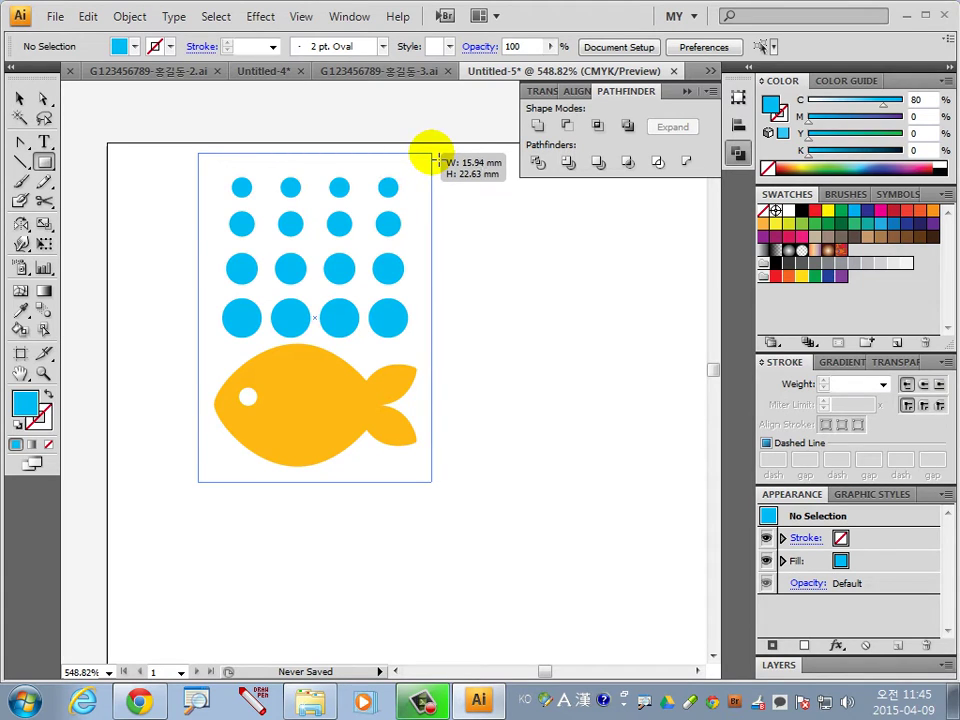
drag(434, 156, 433, 154)
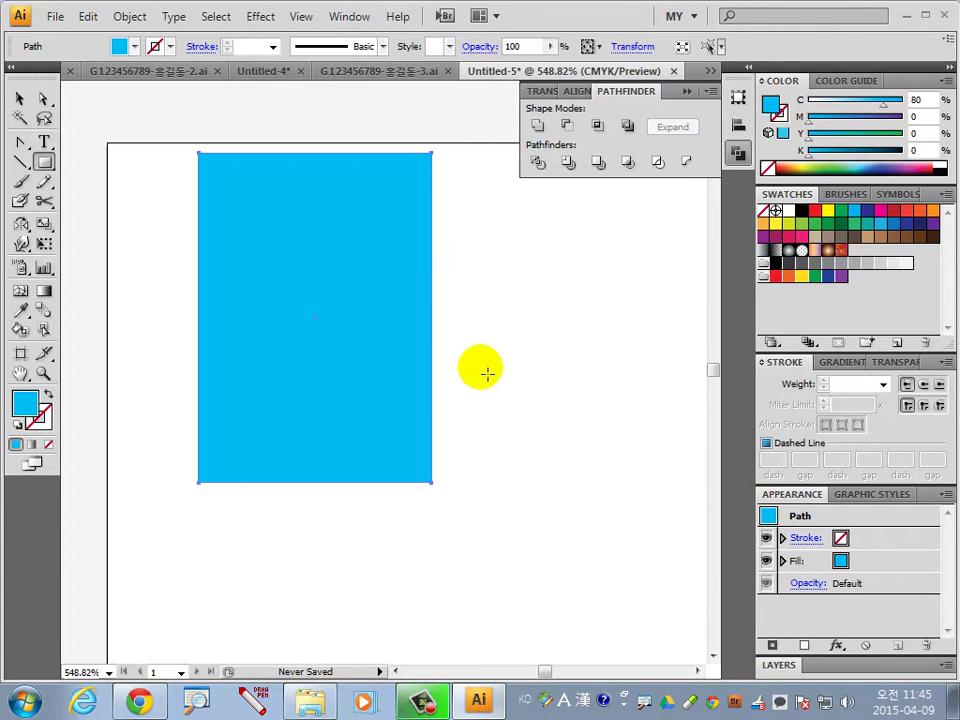
click(48, 444)
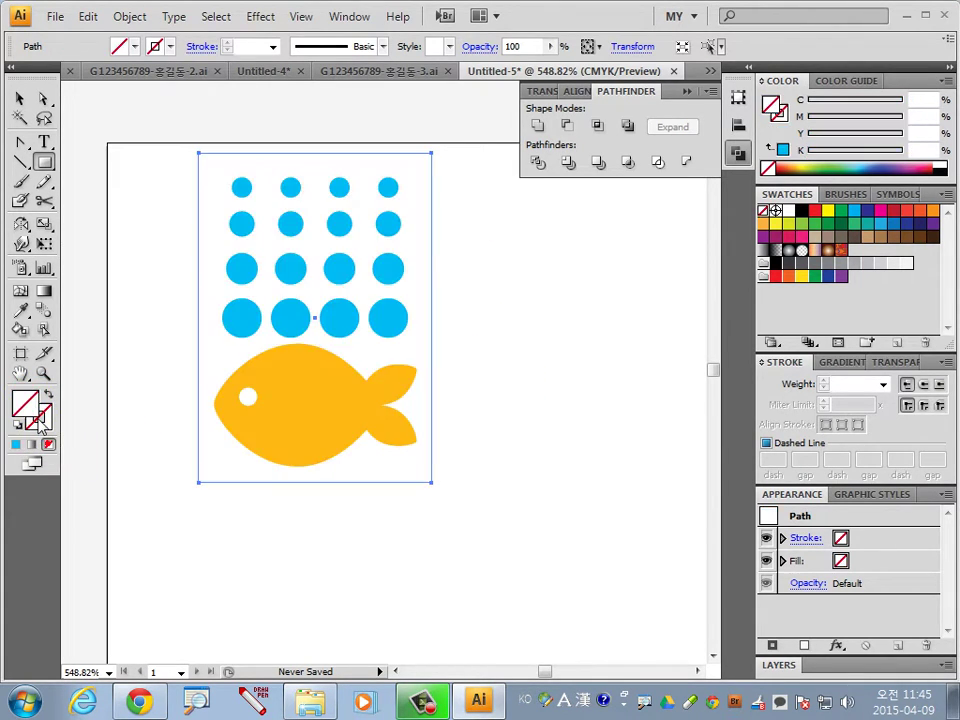
right_click(432, 356)
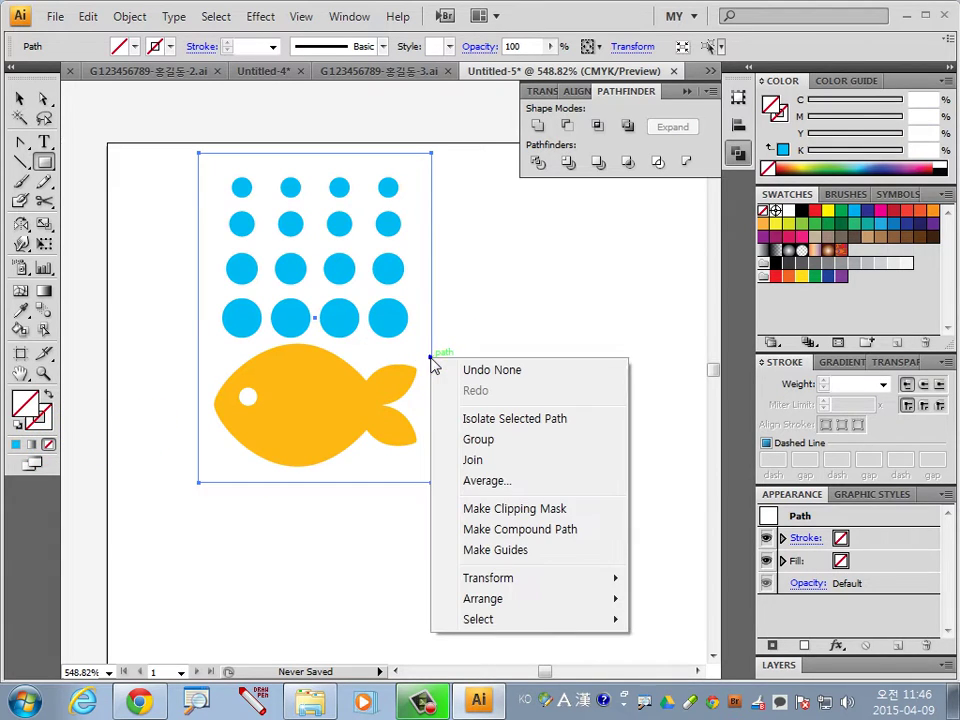
mouse_move(483, 598)
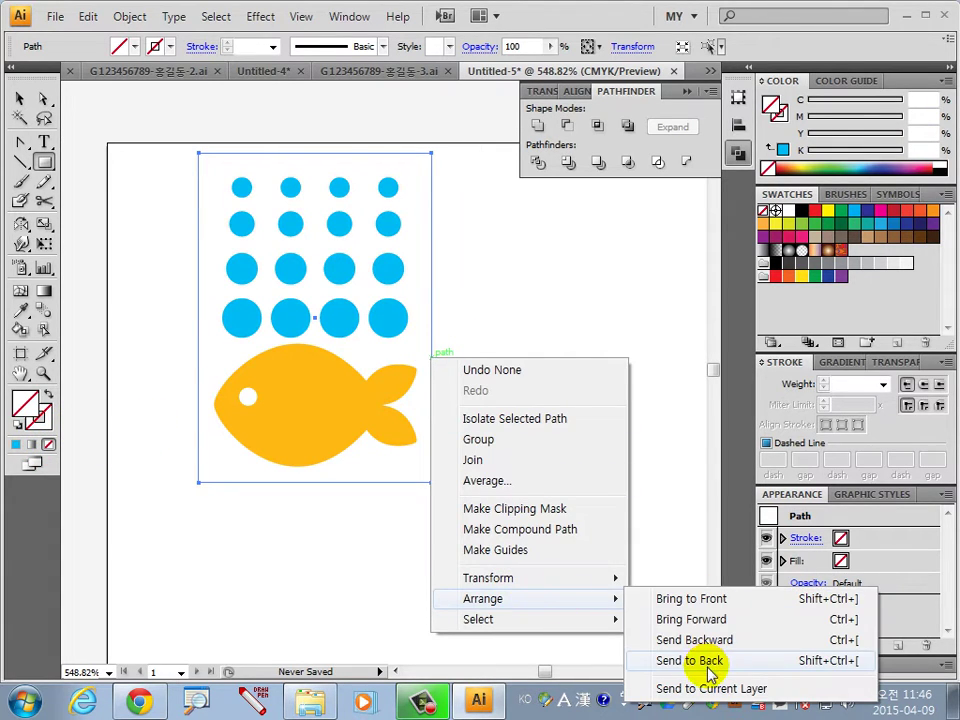
click(714, 660)
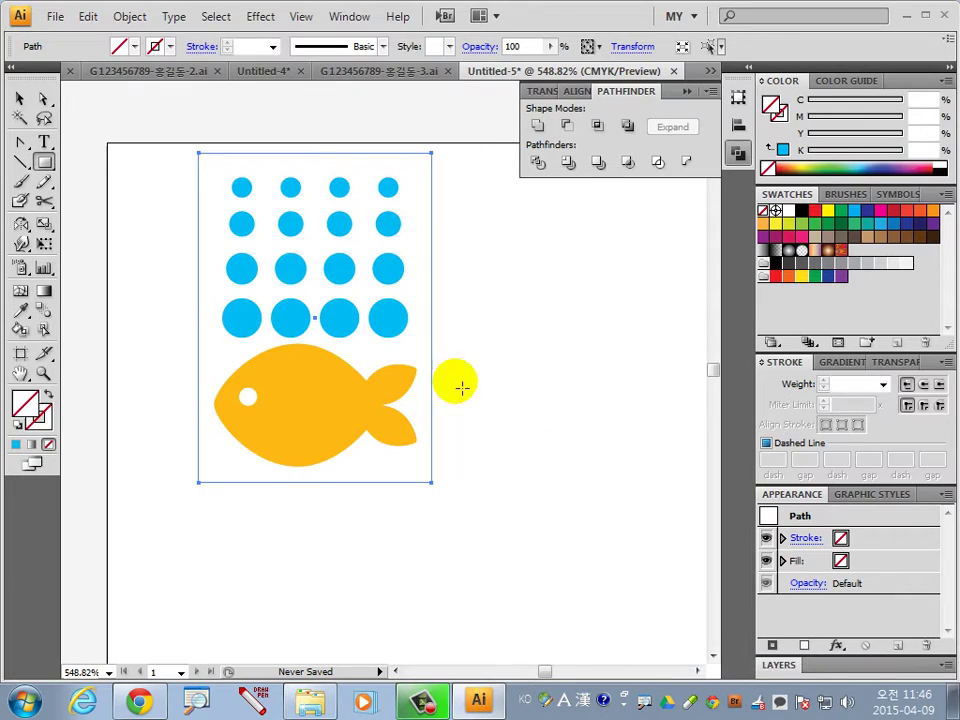
Marquee-select the whole tile and drag it into Swatches as a new pattern swatch.
click(20, 98)
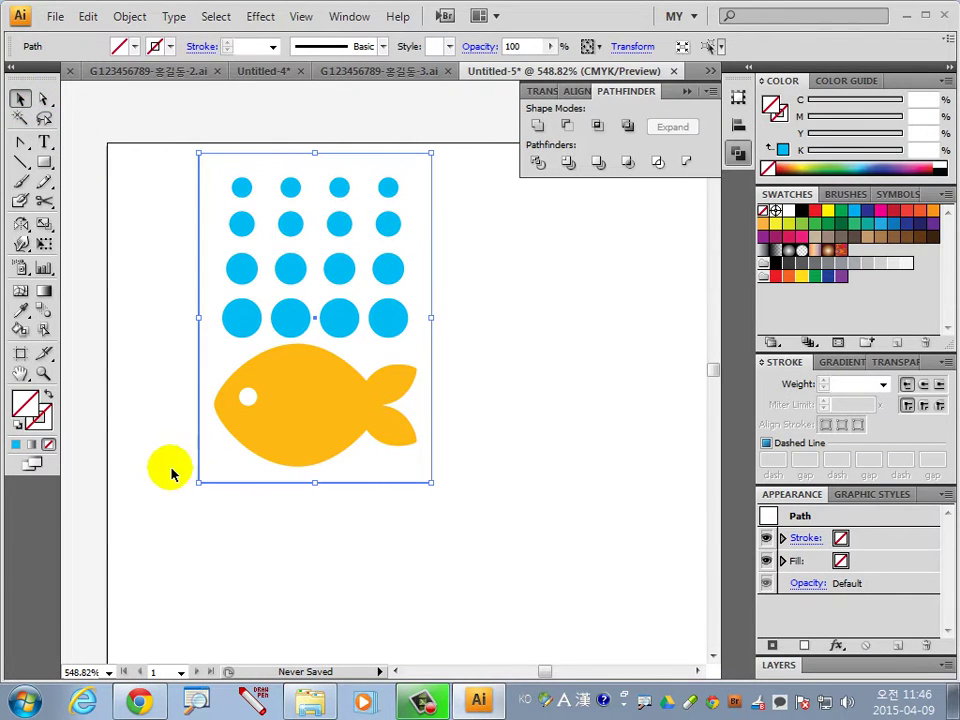
click(634, 345)
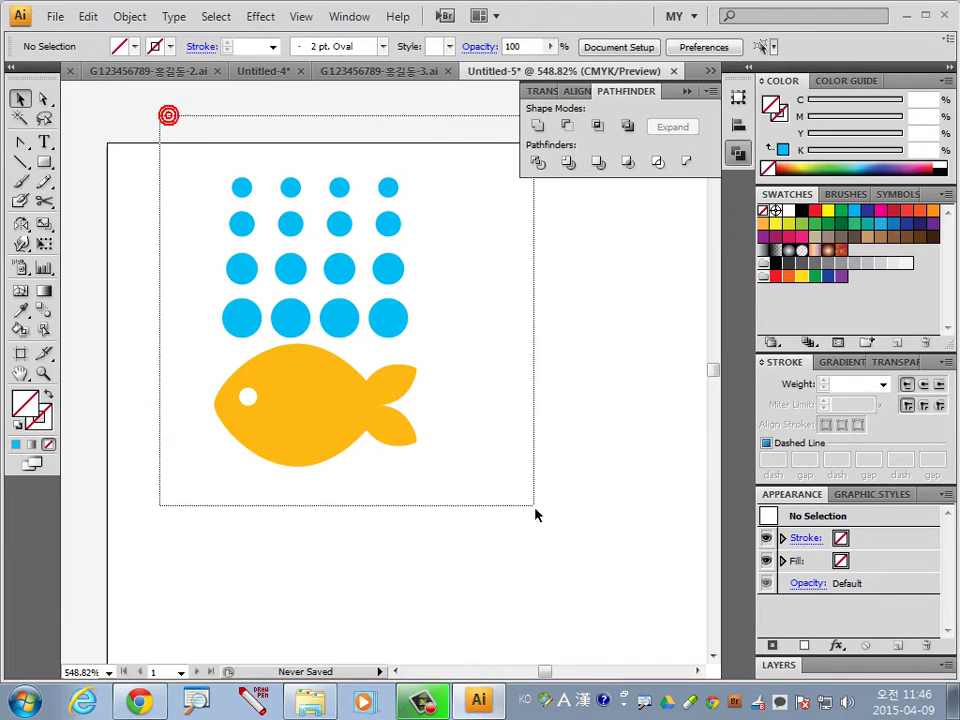
drag(162, 113, 533, 540)
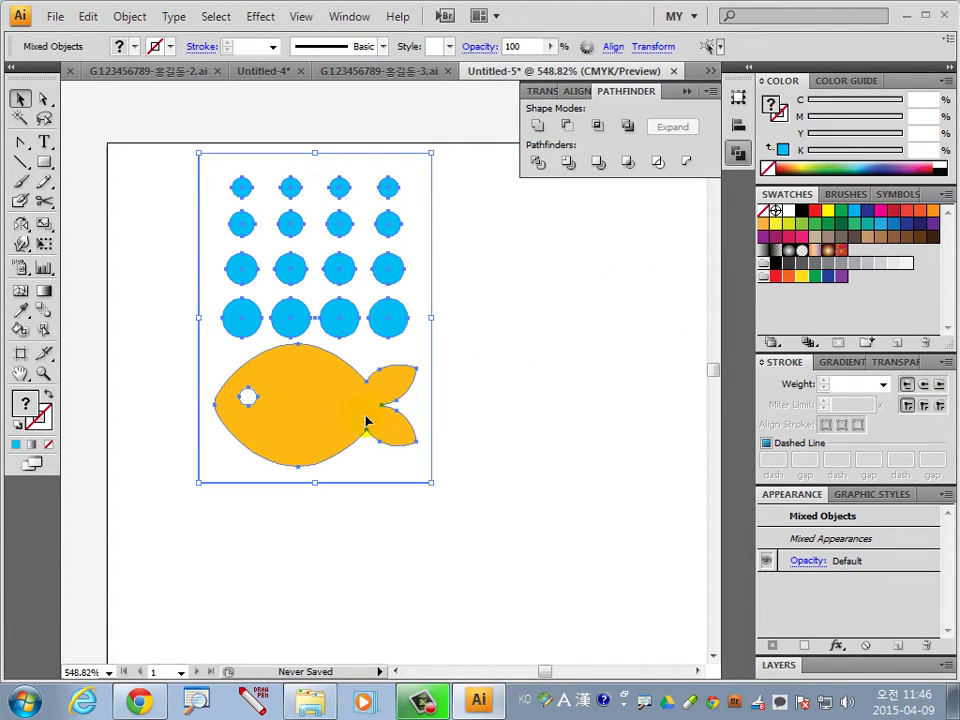
mouse_move(354, 413)
mouse_down()
mouse_move(368, 419)
mouse_move(868, 257)
mouse_up()
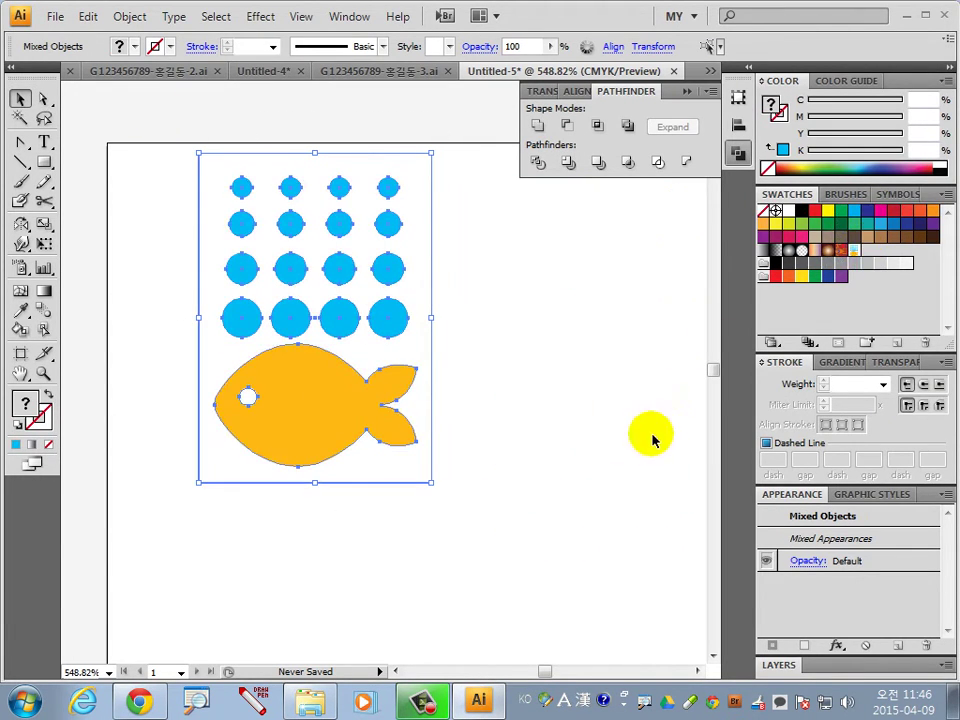
Group the tile artwork, deselect, and zoom to fit the artboard.
right_click(335, 398)
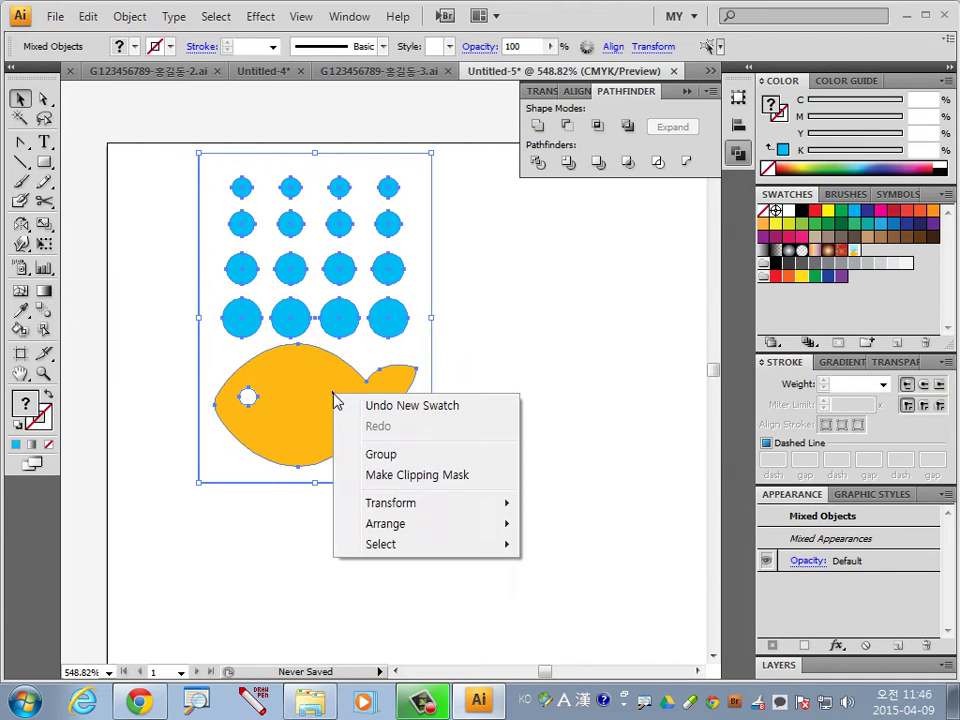
click(388, 455)
click(551, 407)
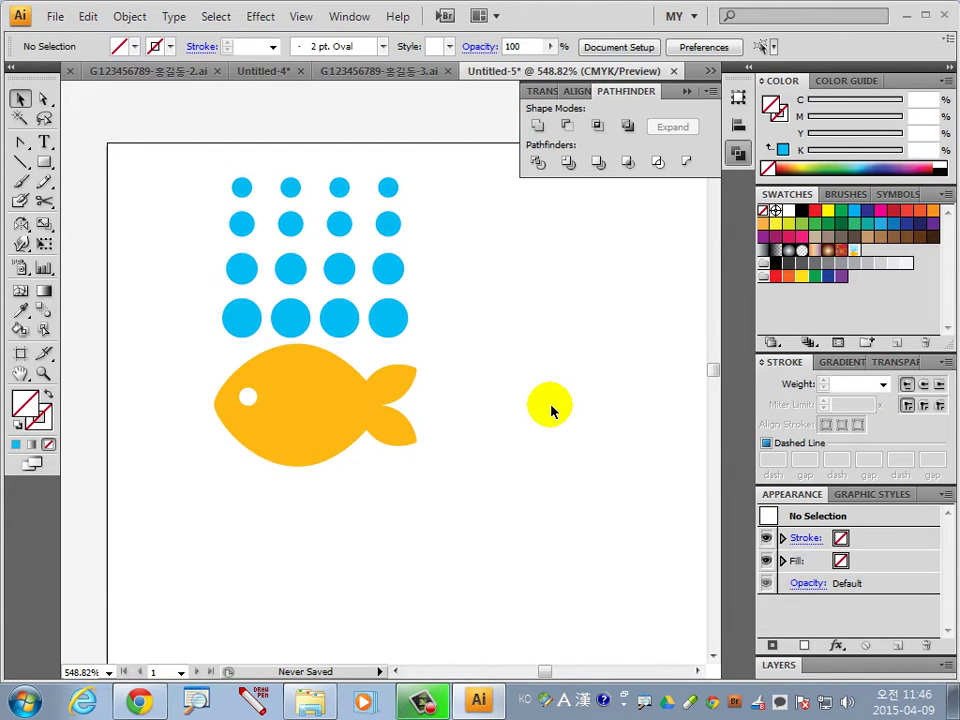
key(ctrl+0)
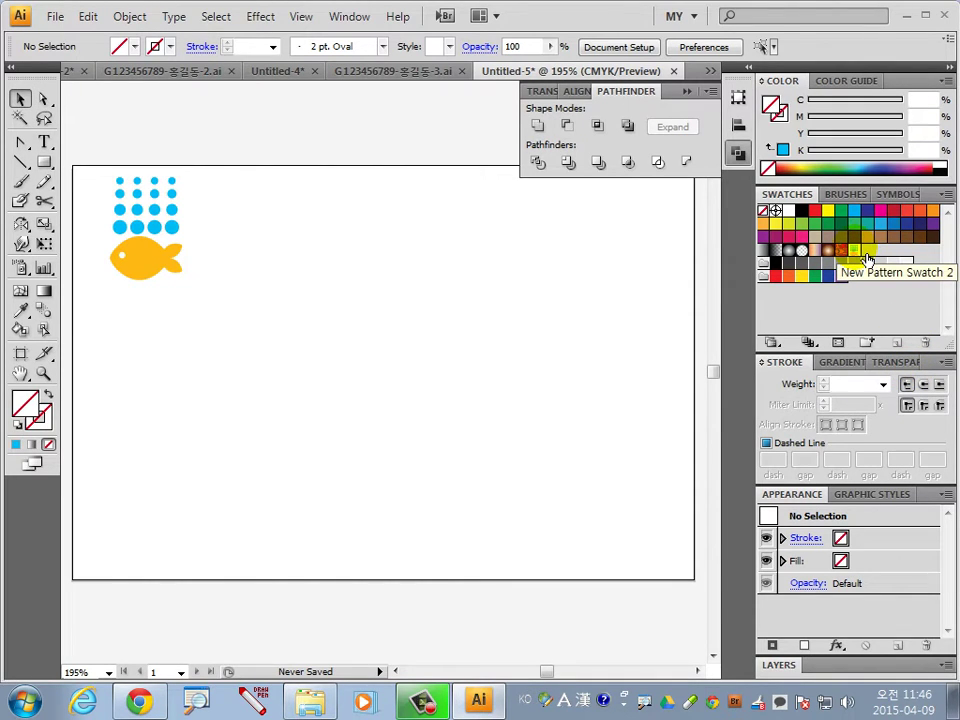
Name the new pattern swatch 물고기와 물방울 in Swatch Options.
double_click(866, 258)
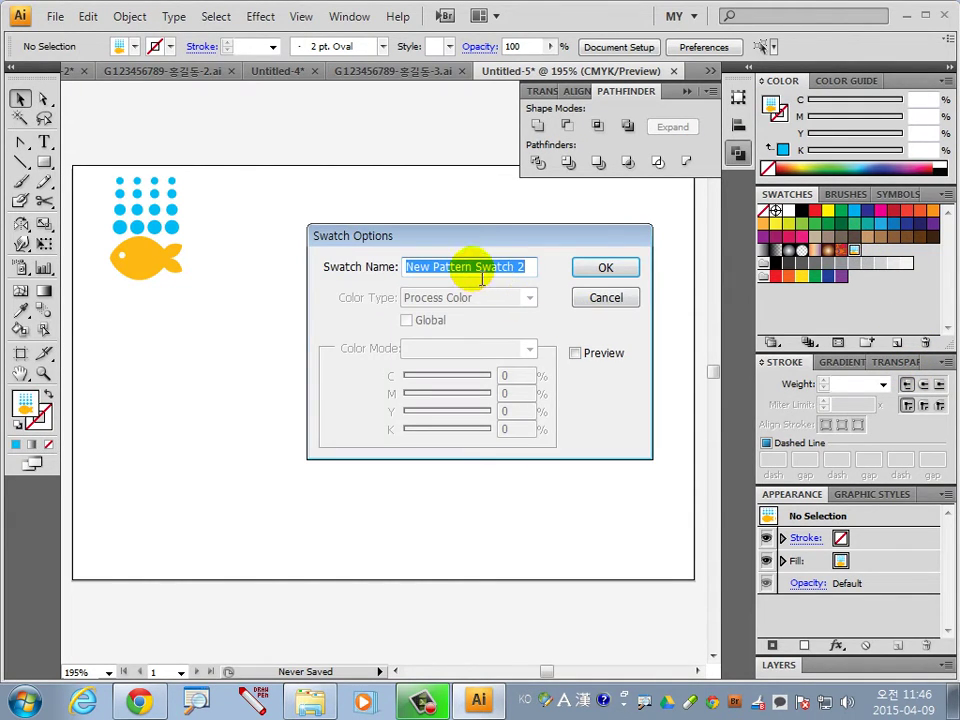
key(Hangul)
text(ㅁ)
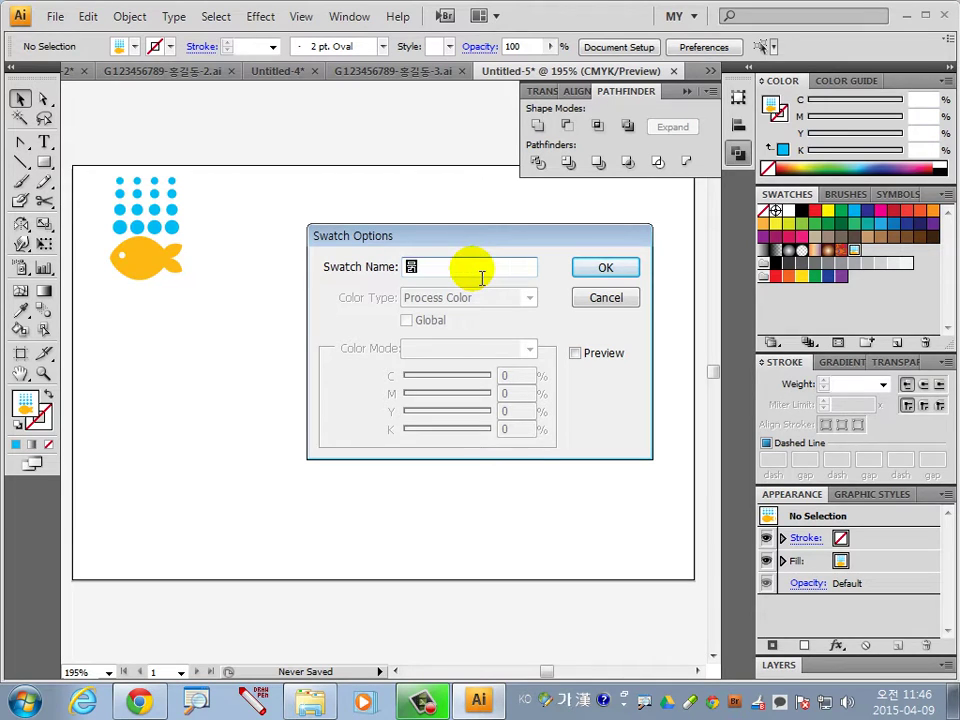
text(물고기와 물방울)
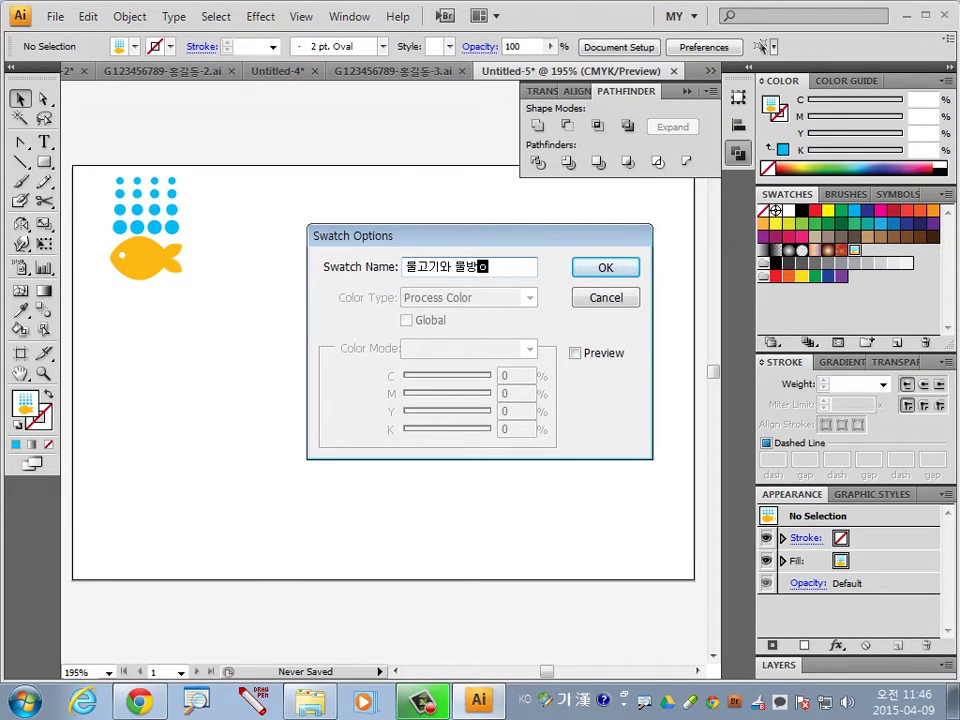
key(Return)
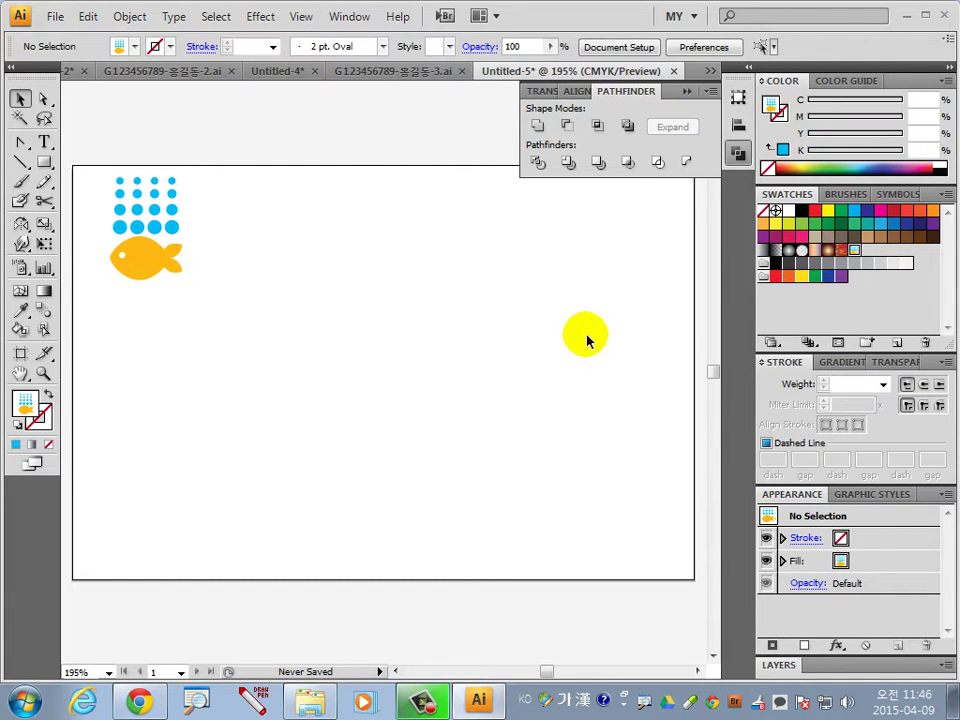
Check the finished reference design zoomed out, then return to Untitled-5.
click(425, 72)
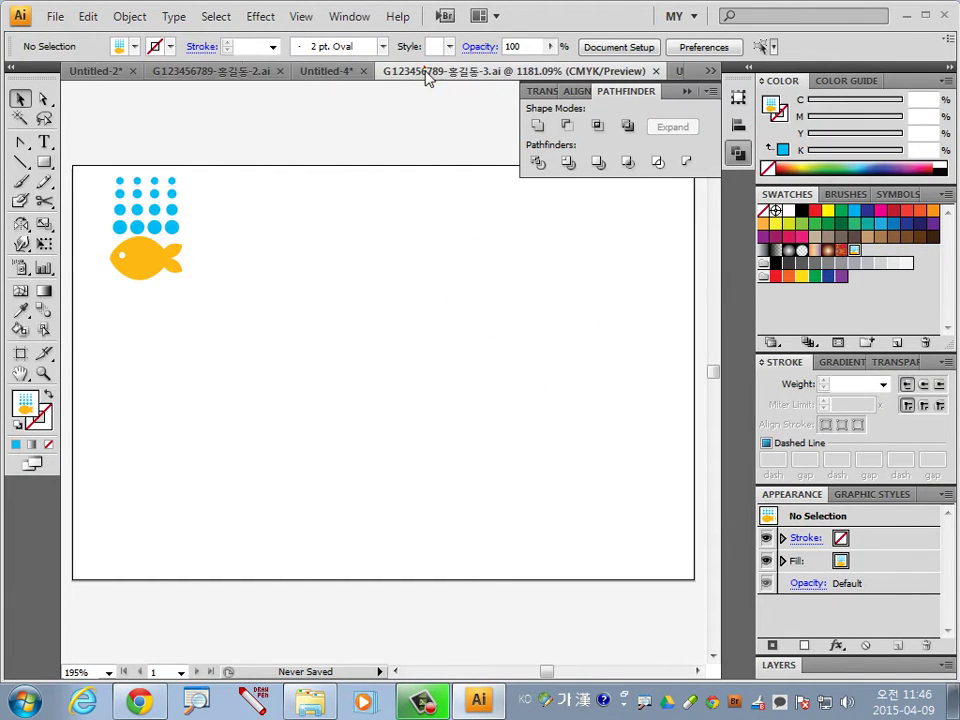
key(ctrl+minus)
key(ctrl+minus)
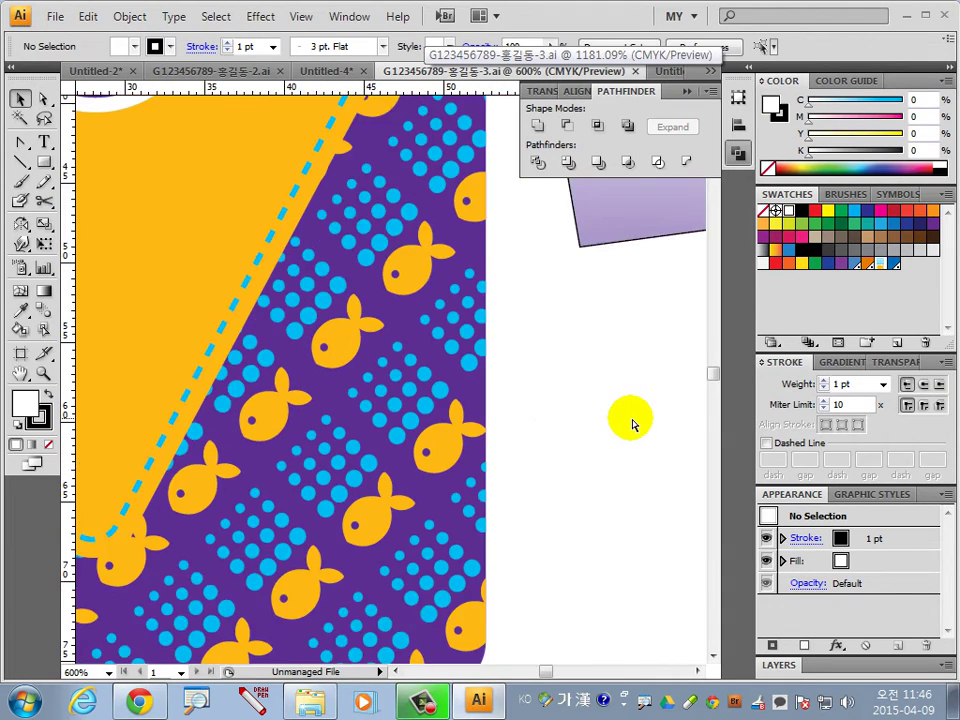
key(ctrl+minus)
key(ctrl+minus)
click(672, 72)
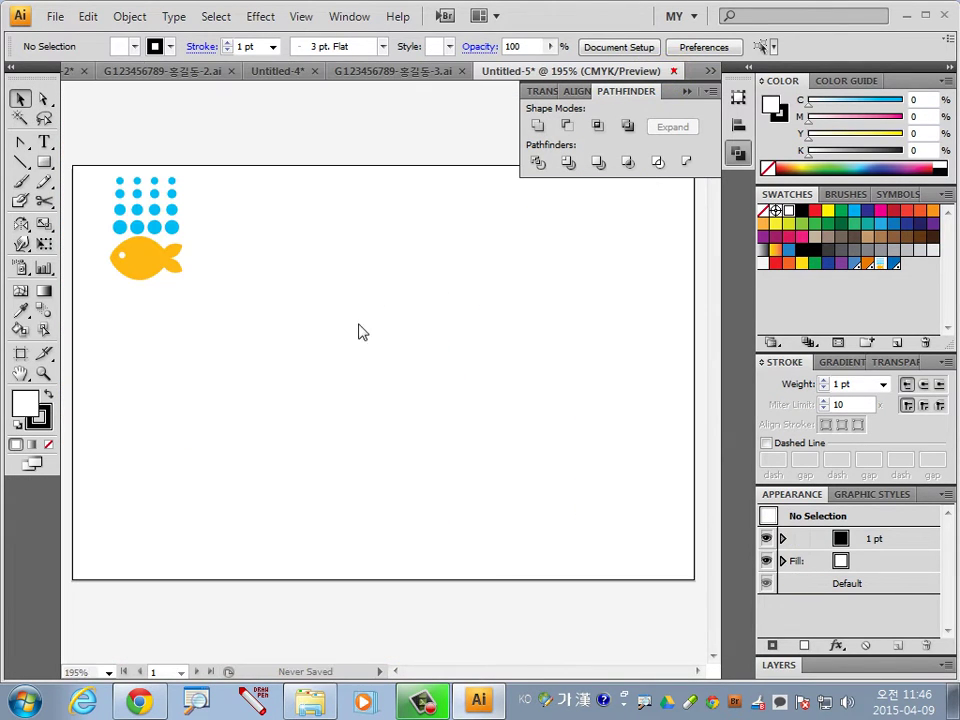
Create a tall white rounded rectangle with a 3 mm corner radius.
drag(43, 161, 113, 195)
click(113, 195)
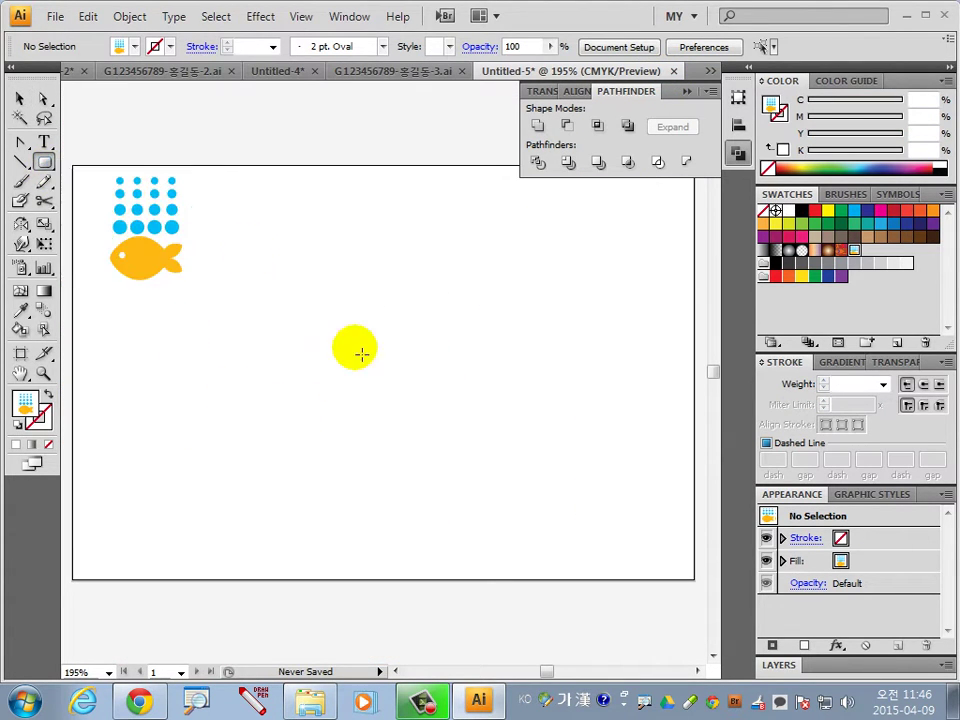
click(22, 427)
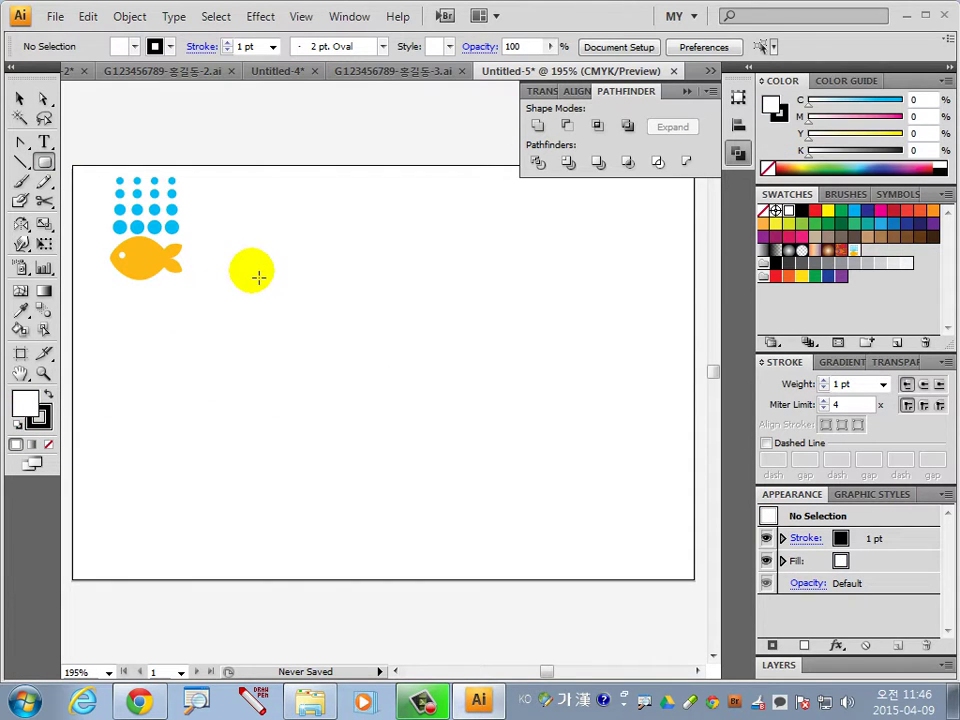
drag(246, 260, 388, 522)
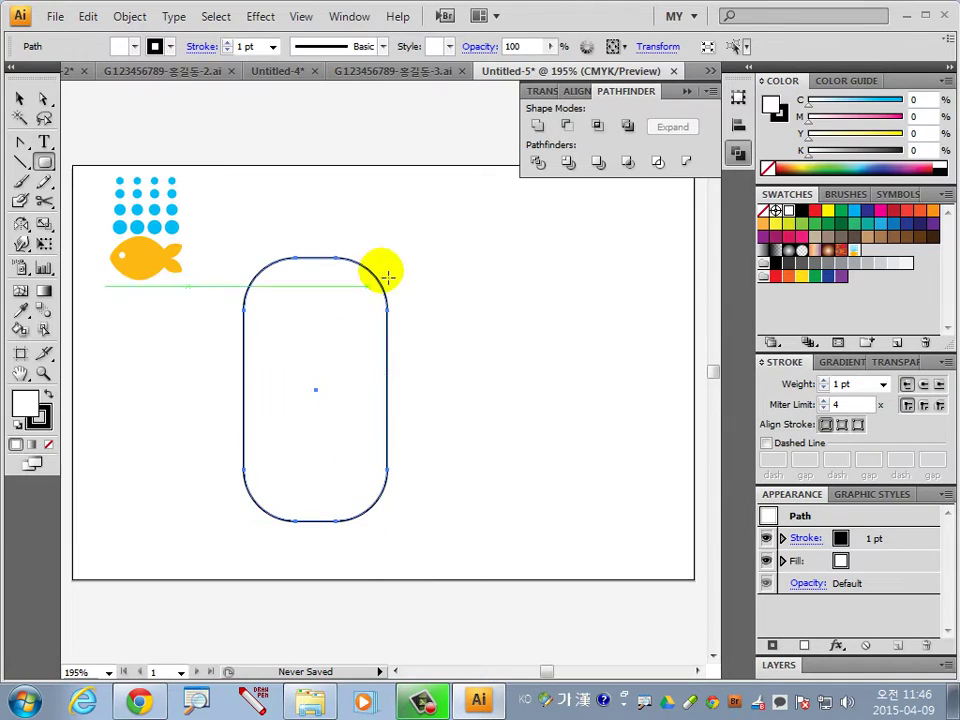
key(Delete)
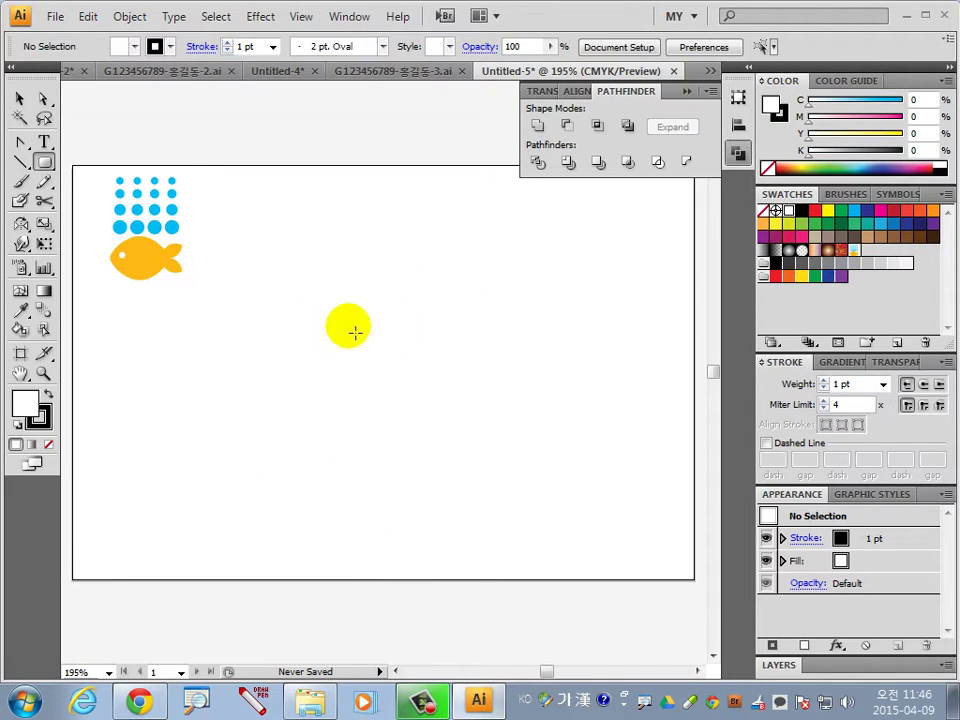
click(245, 283)
drag(456, 386, 388, 392)
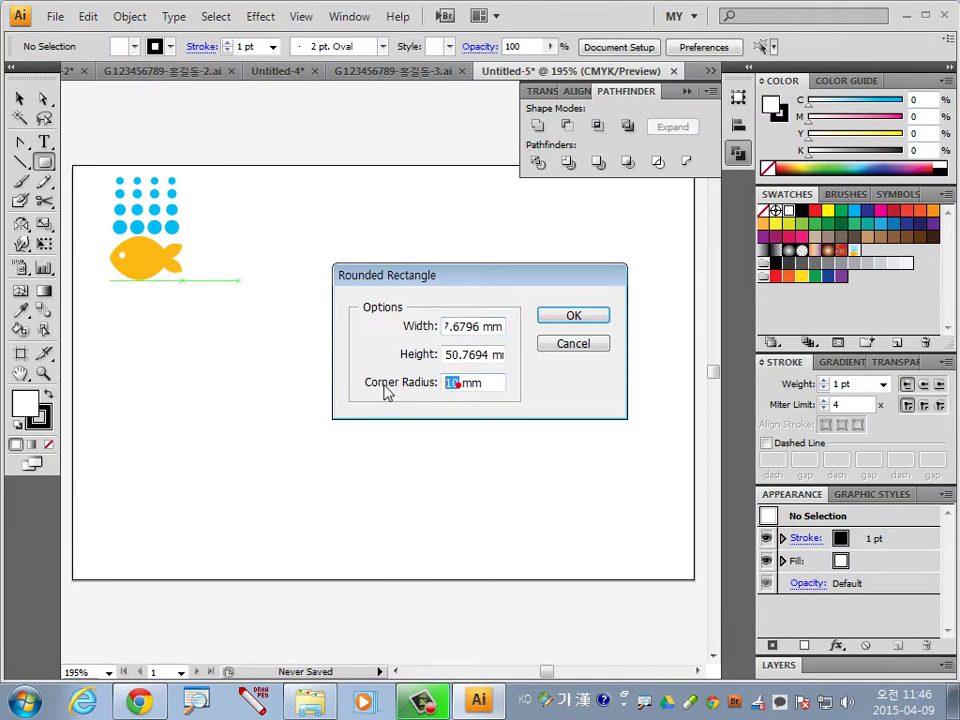
text(3)
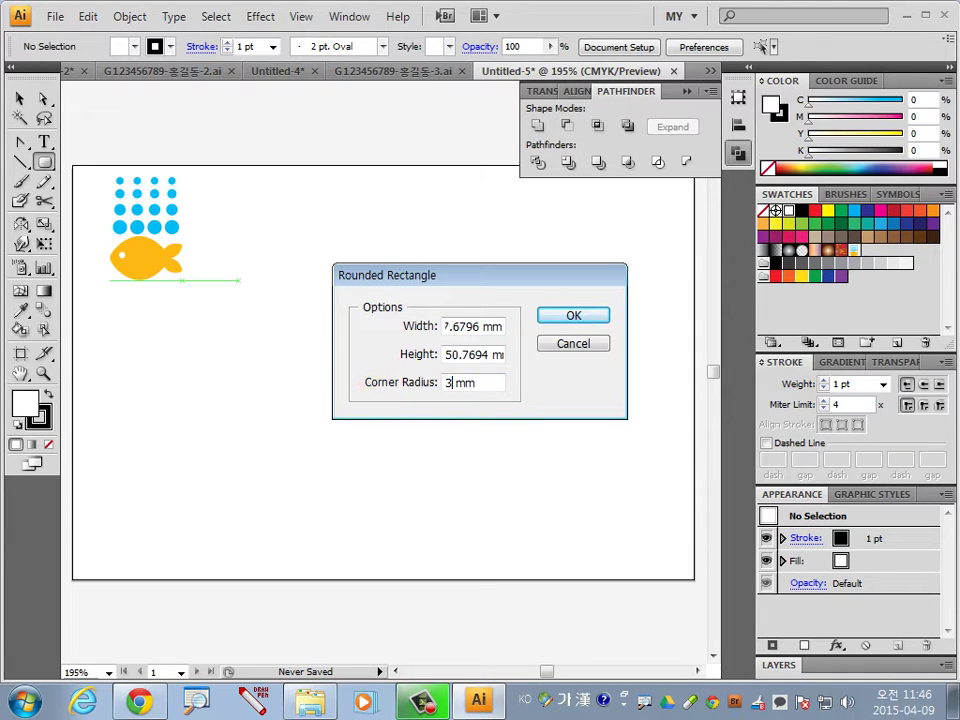
key(Return)
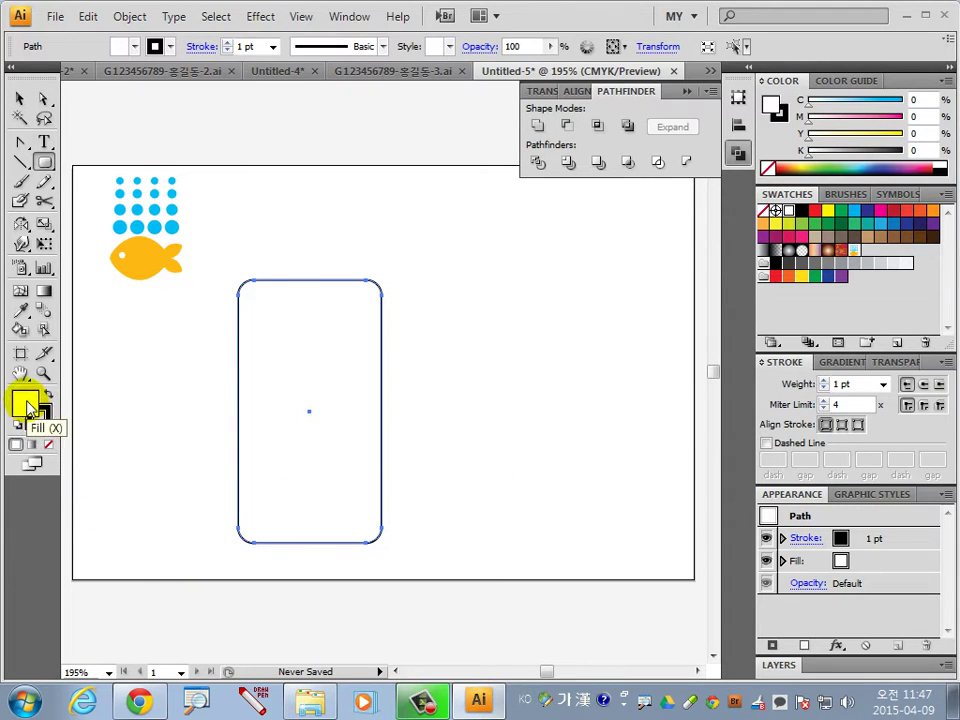
Give the rounded rectangle a purple fill of C80 M100.
click(916, 100)
text(8)
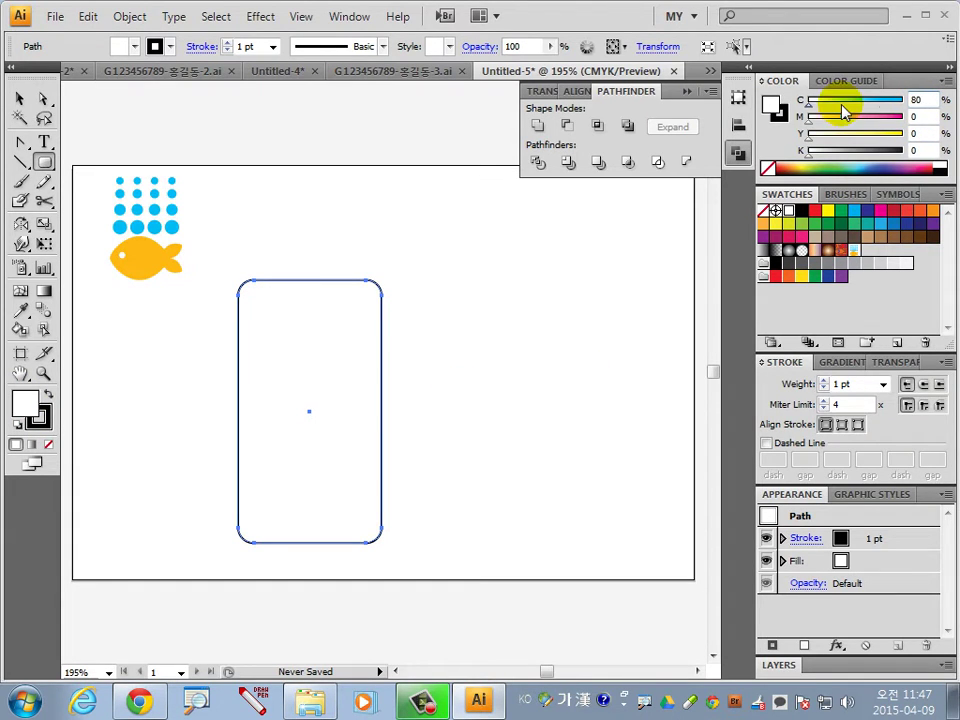
key(Return)
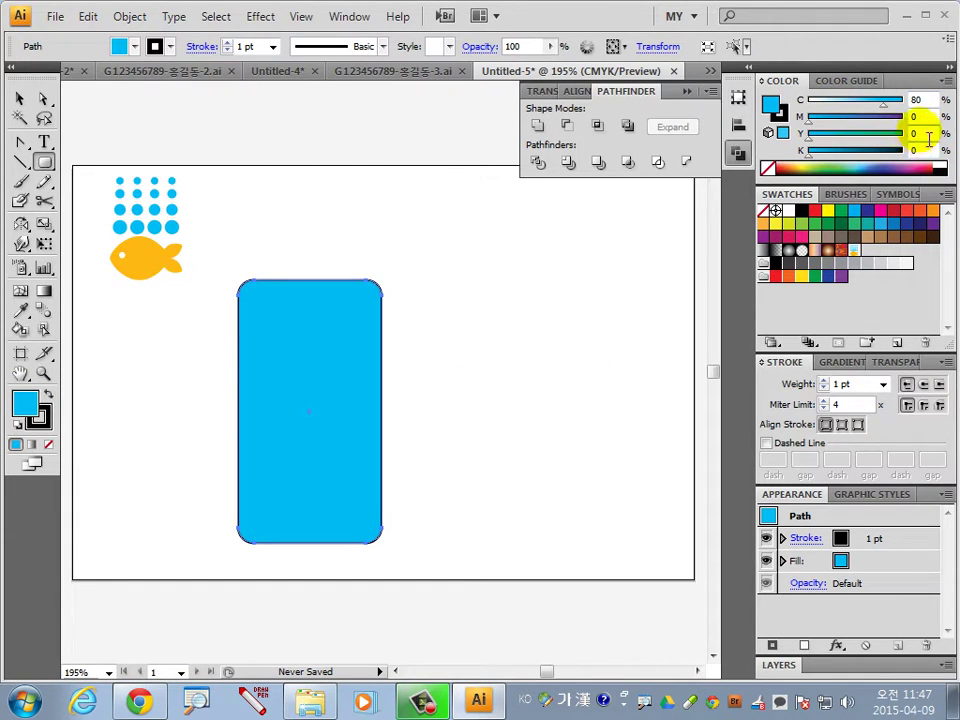
click(918, 116)
text(0)
key(Return)
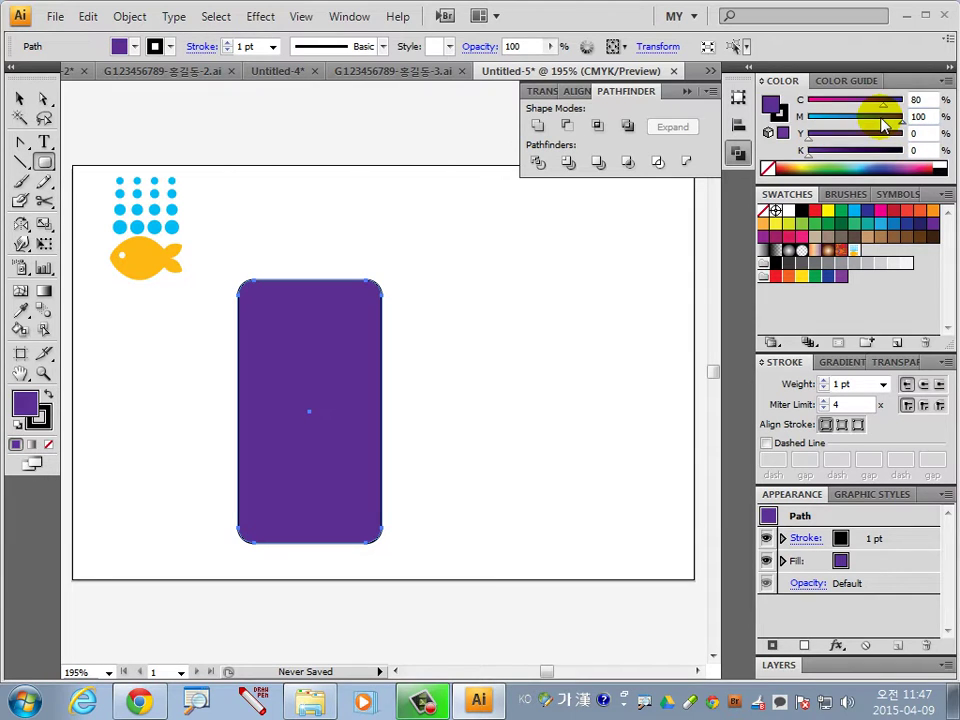
Remove its outline and fill it with the fish-and-dots pattern swatch.
click(38, 418)
click(49, 444)
click(24, 402)
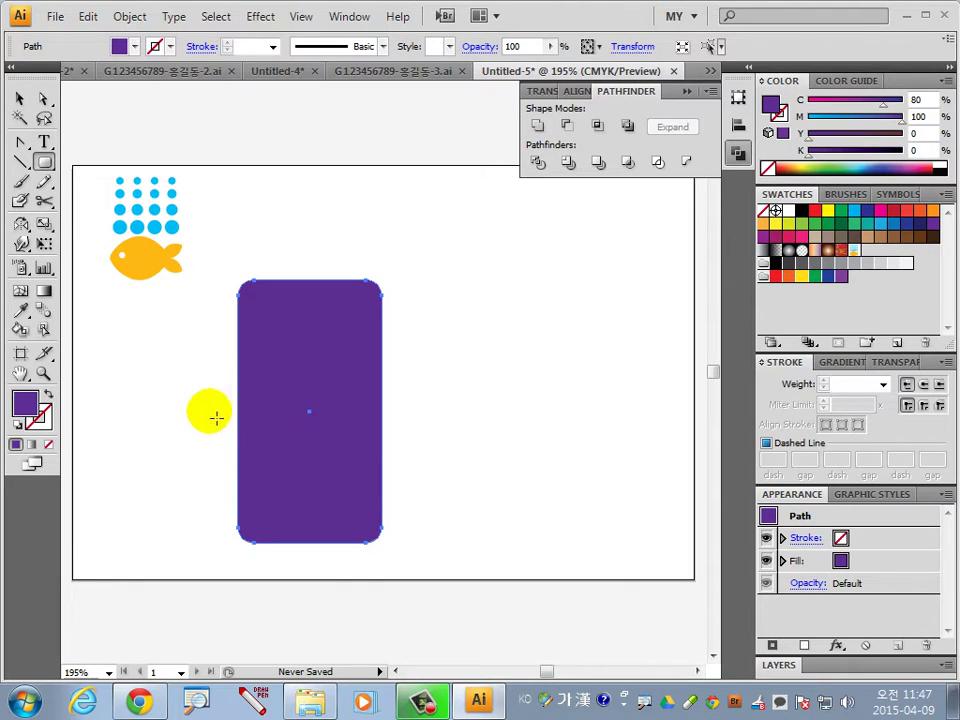
ctrl+click(375, 441)
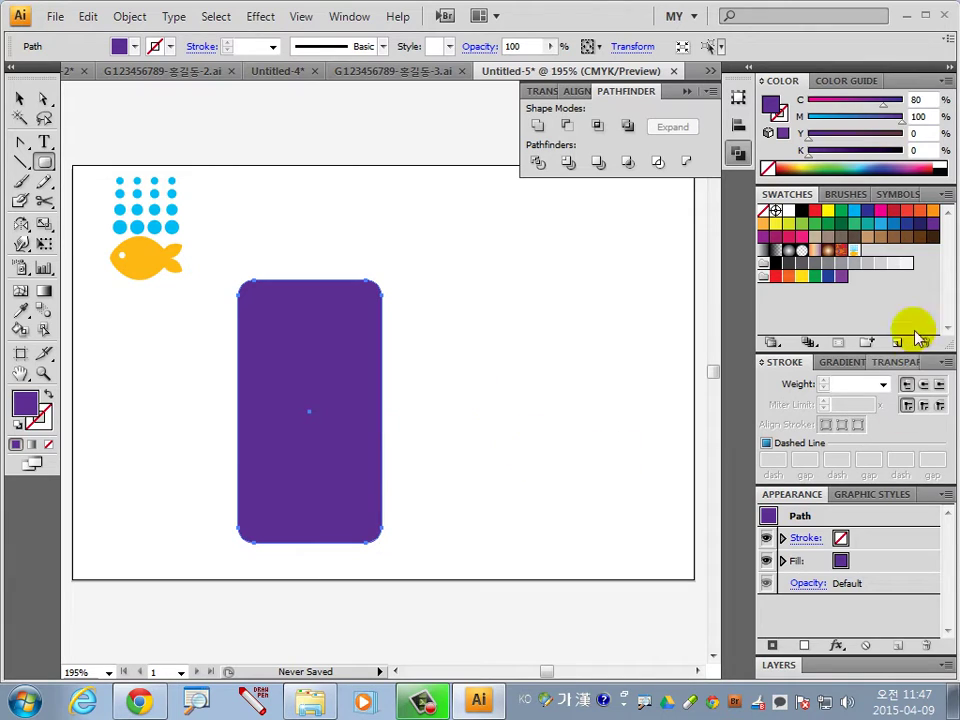
click(866, 262)
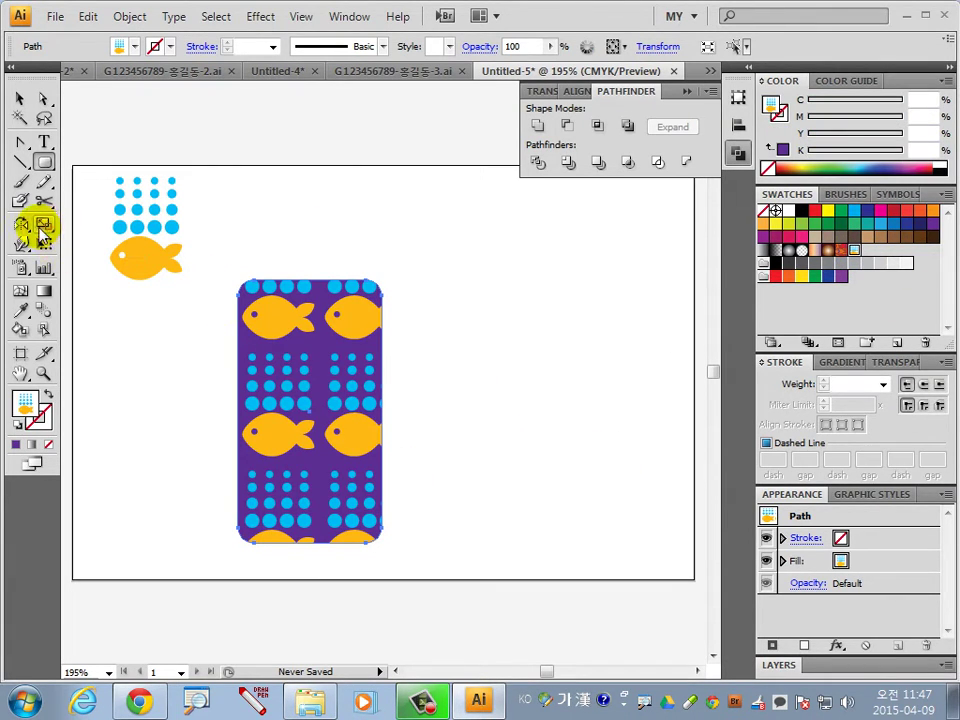
In Scale options with only Patterns checked, preview the pattern at 20%.
click(44, 226)
double_click(44, 226)
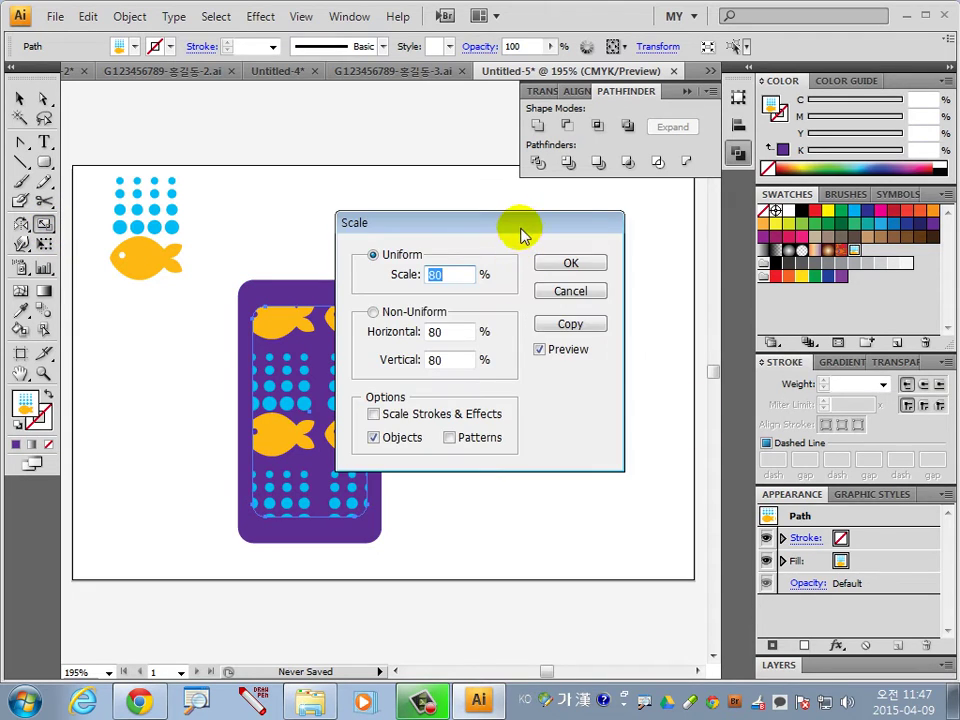
drag(519, 225, 772, 304)
click(627, 516)
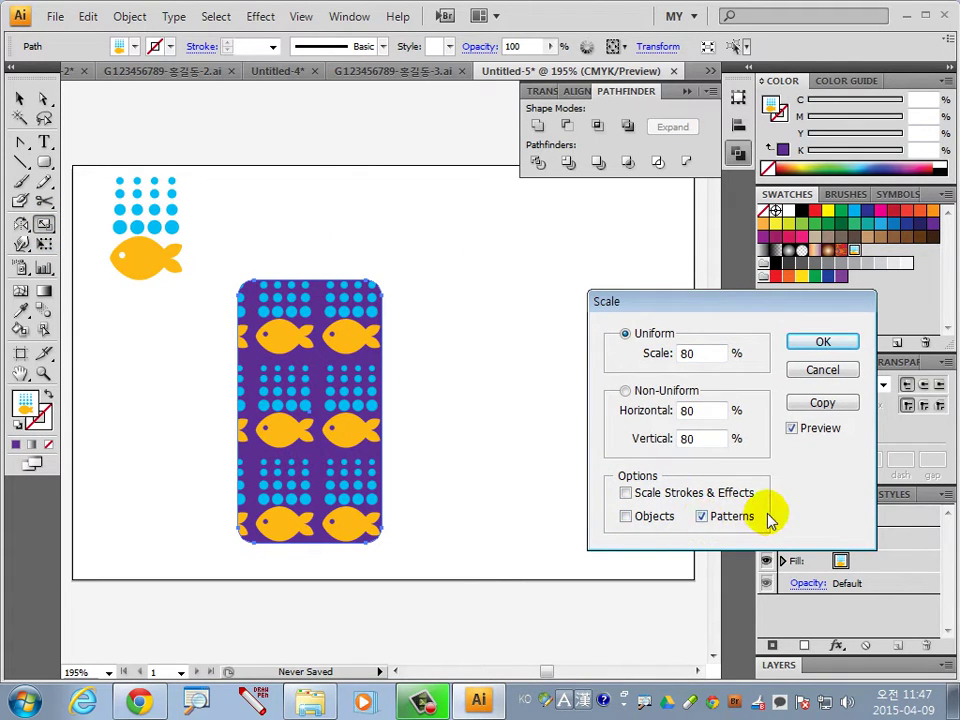
double_click(705, 355)
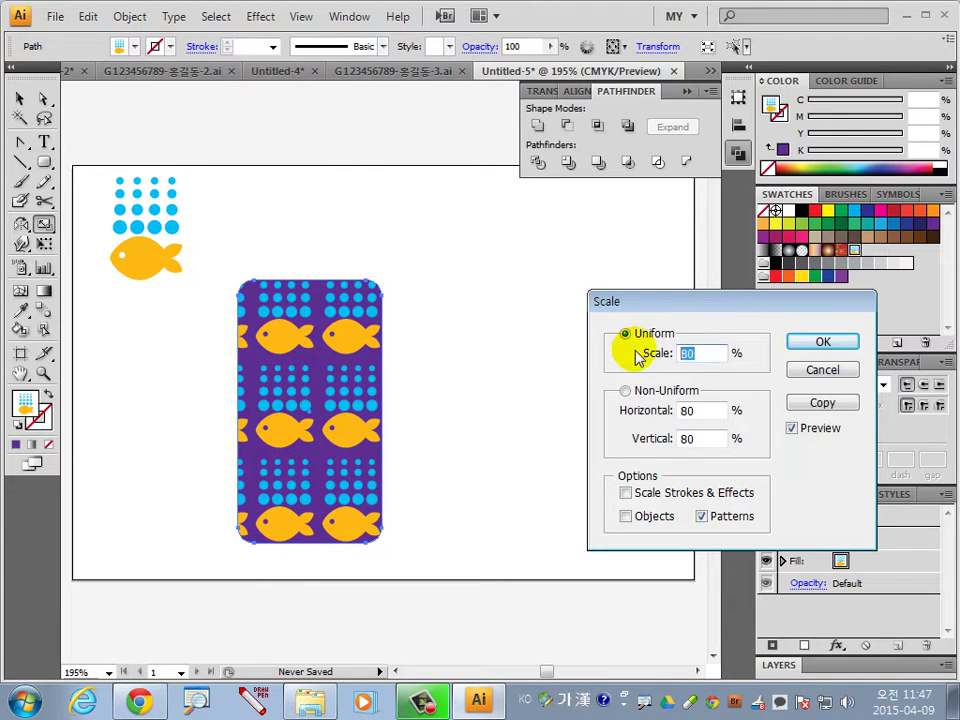
text(20)
click(793, 430)
click(793, 430)
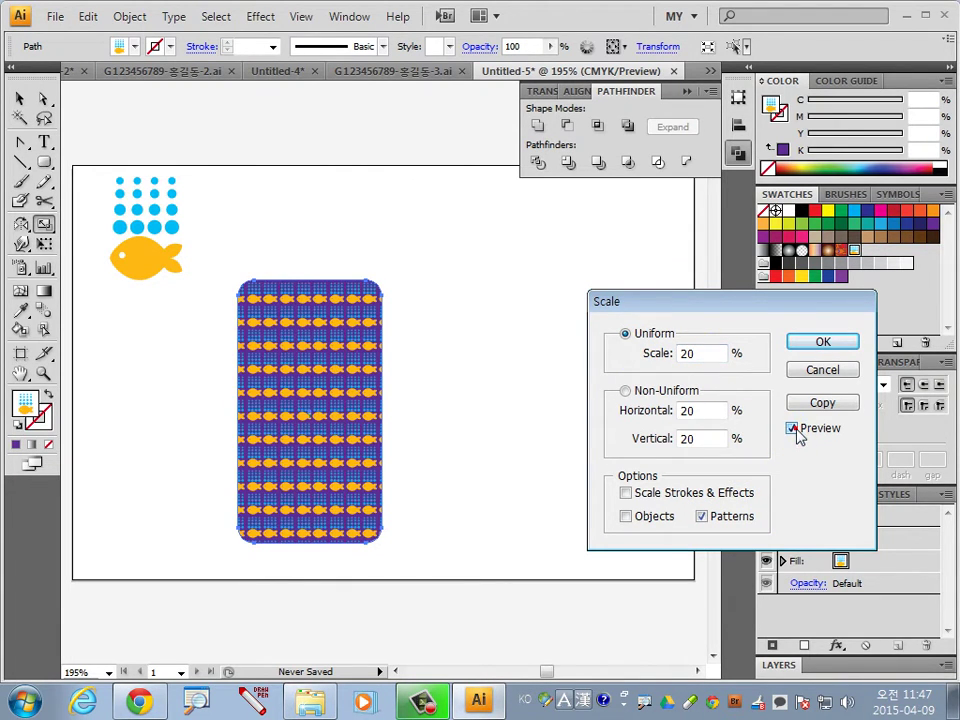
click(793, 429)
Change the pattern scale to 35% and apply it.
drag(705, 354, 626, 358)
text(35)
click(794, 429)
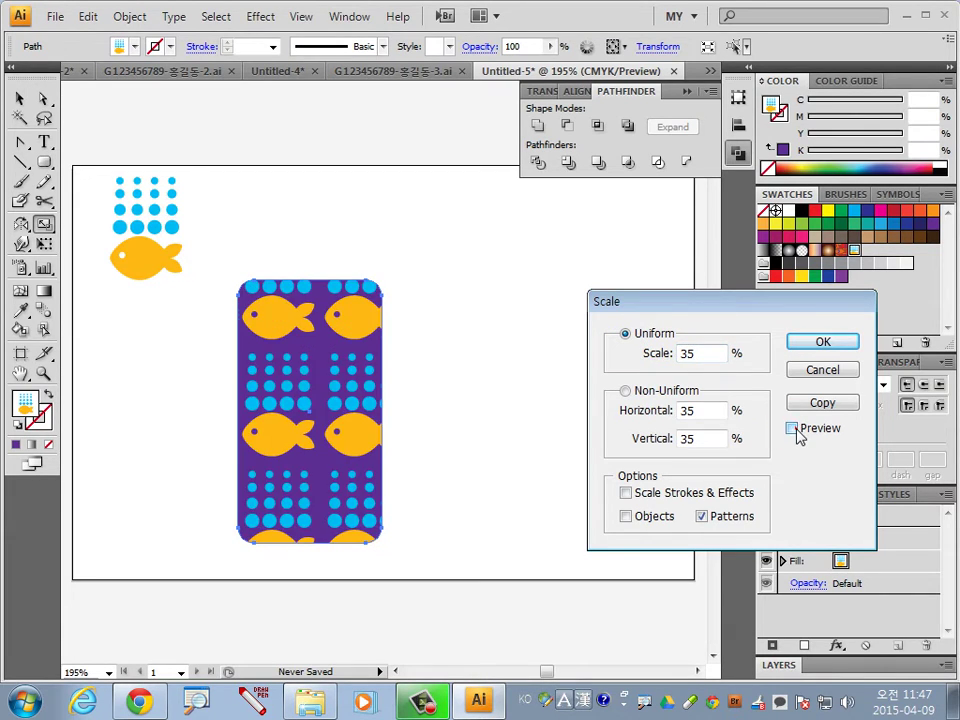
click(796, 433)
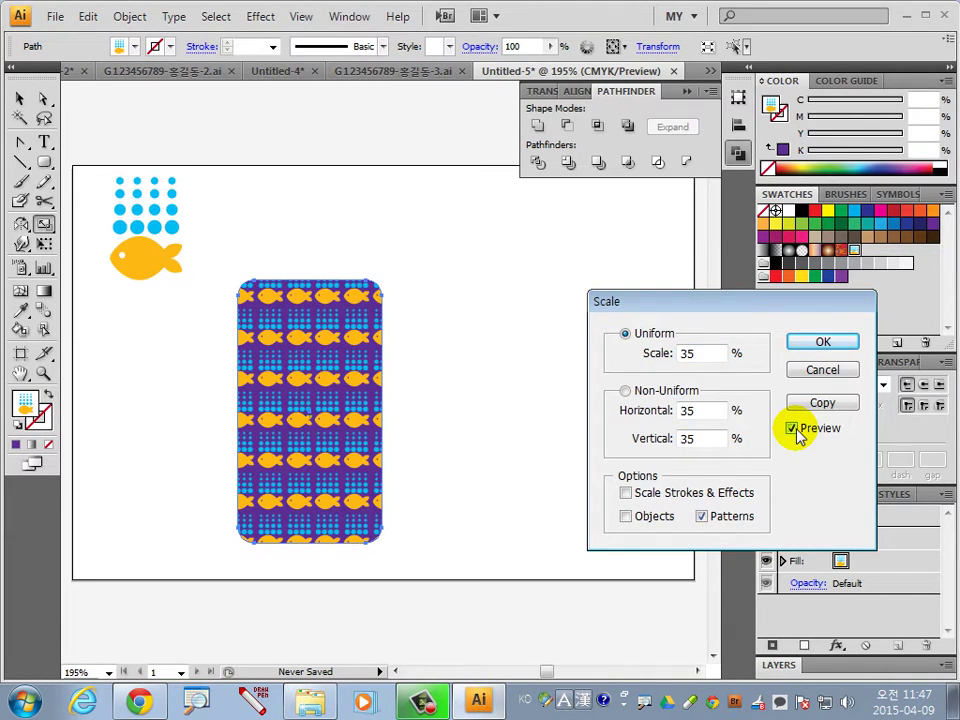
click(815, 343)
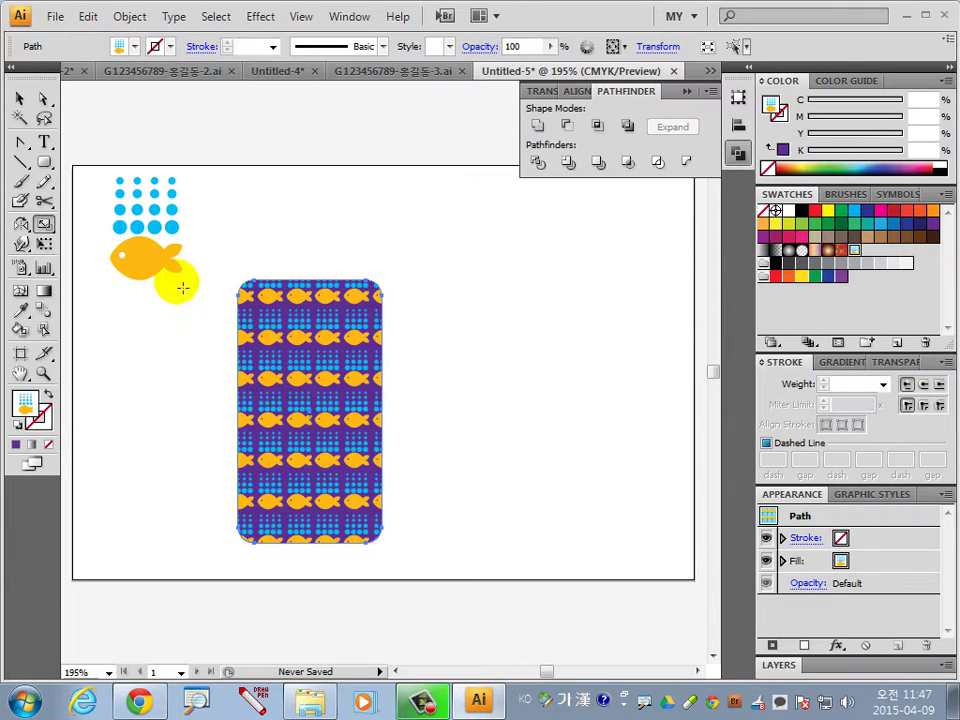
click(21, 224)
double_click(21, 224)
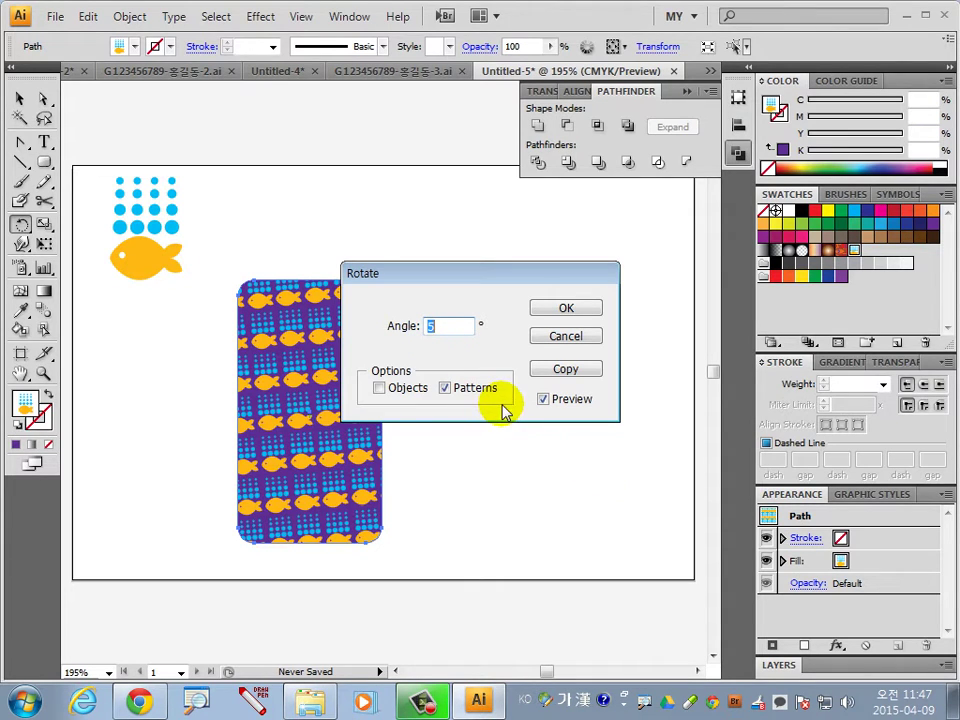
Rotate only the fish pattern by 45° and apply it.
text(45)
click(568, 401)
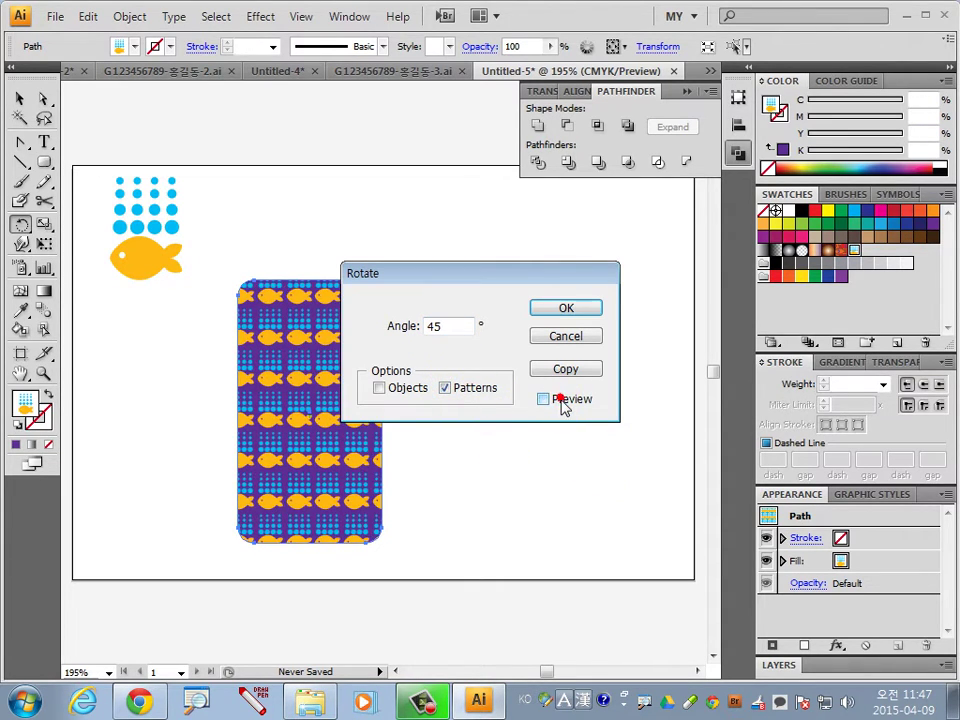
click(566, 401)
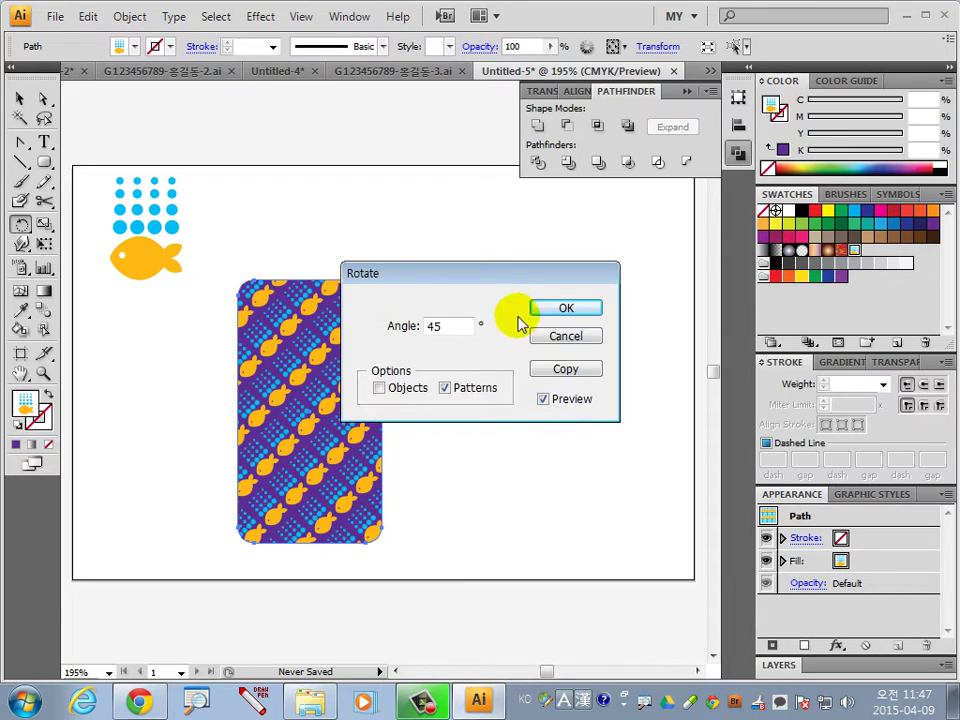
click(558, 307)
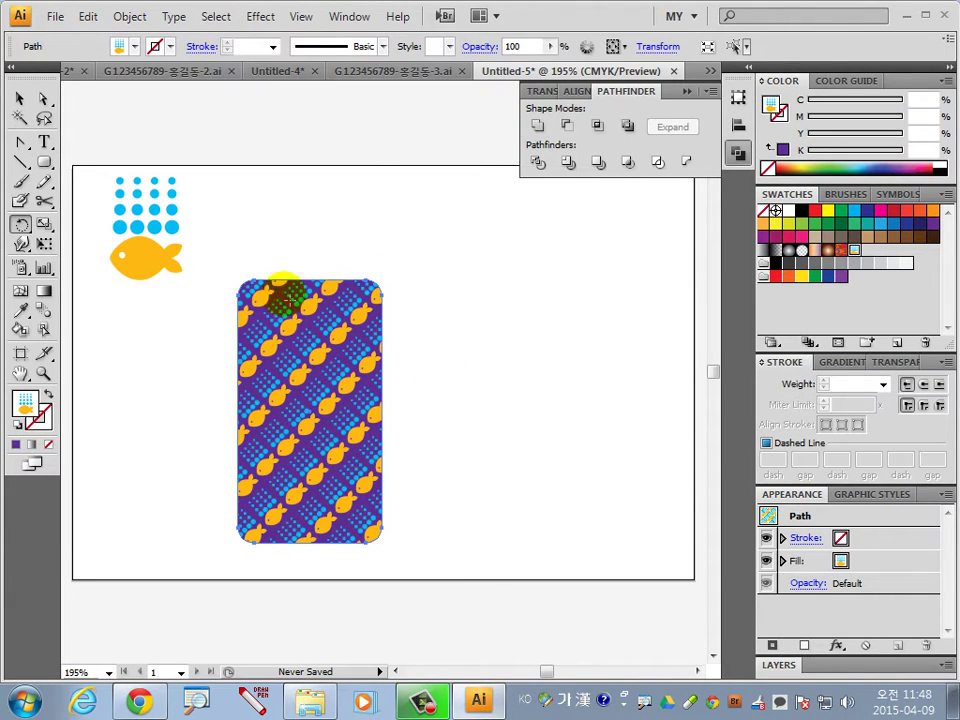
click(44, 162)
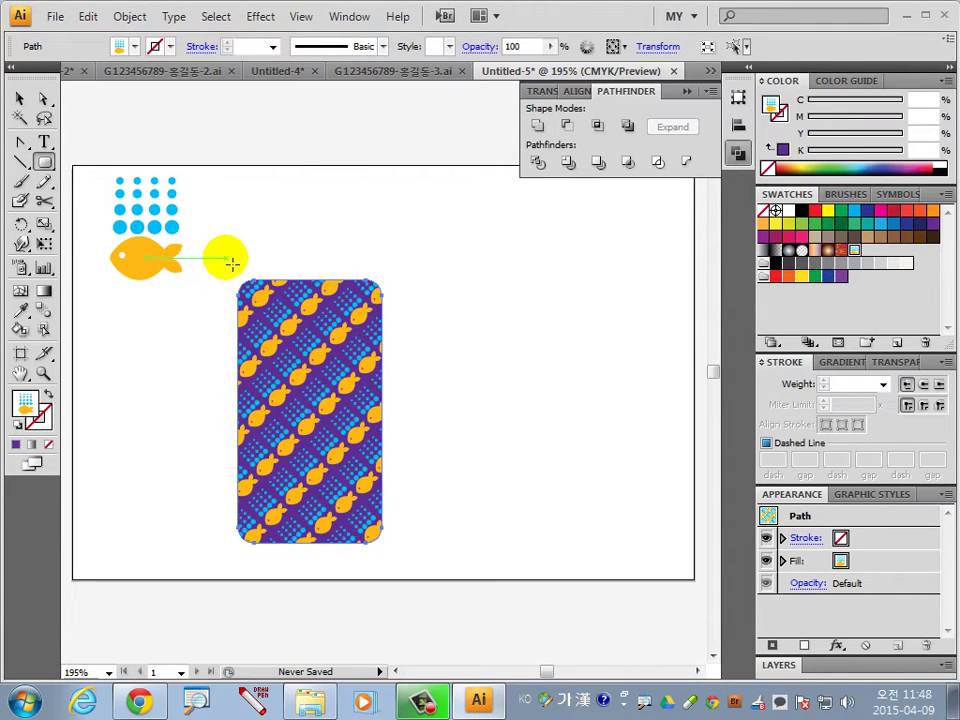
Draw a smaller rounded rectangle at right, filled C0 M30 Y100 K0 with no stroke.
drag(429, 338, 537, 528)
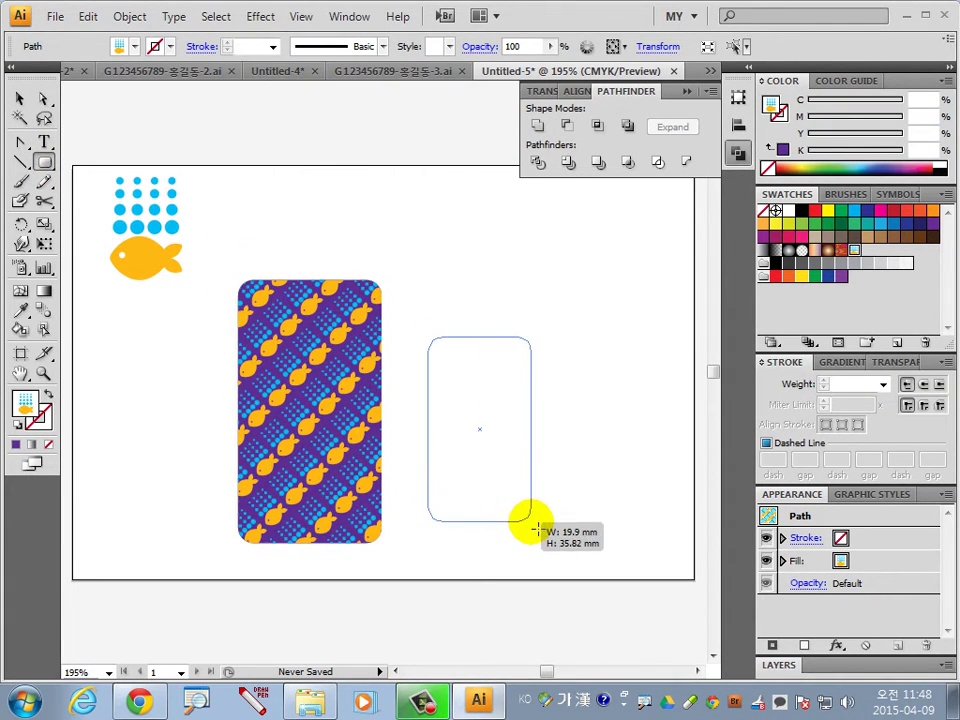
drag(537, 528, 527, 517)
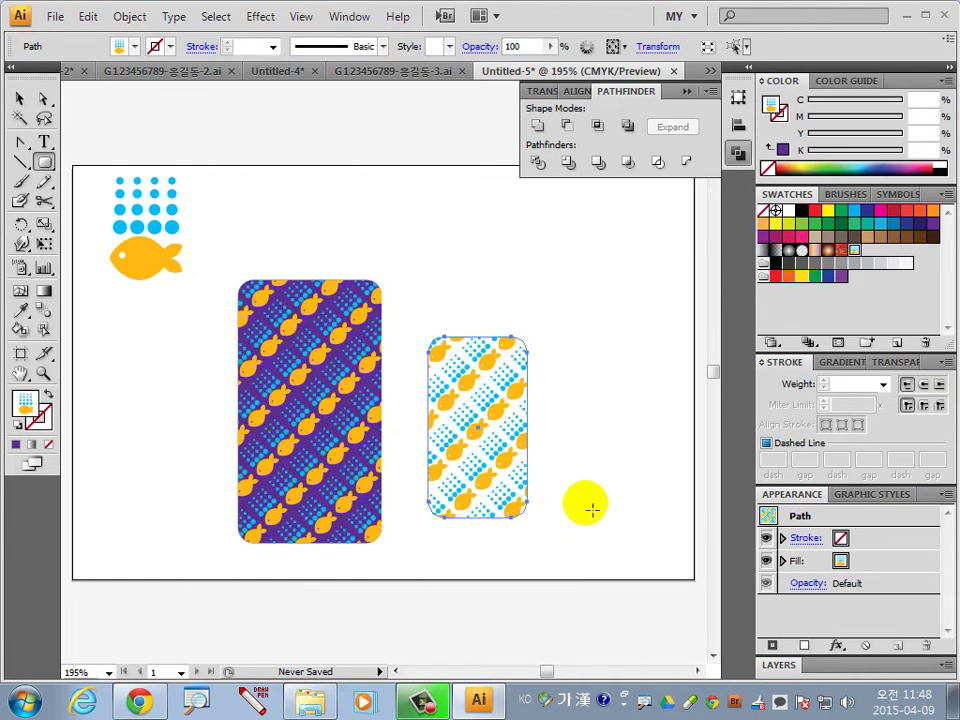
click(18, 423)
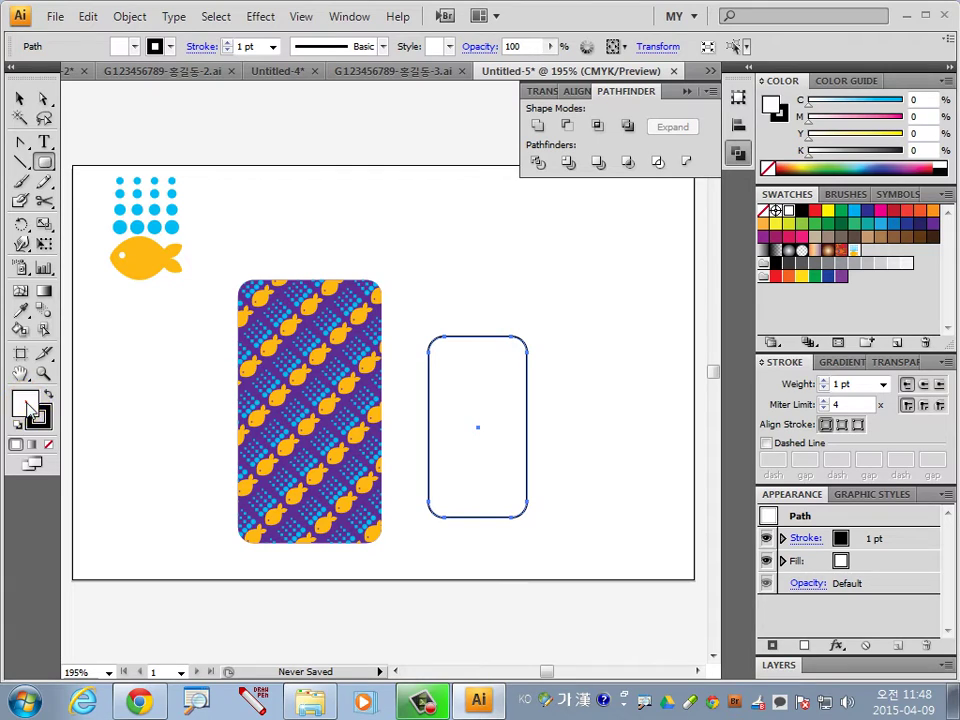
click(918, 117)
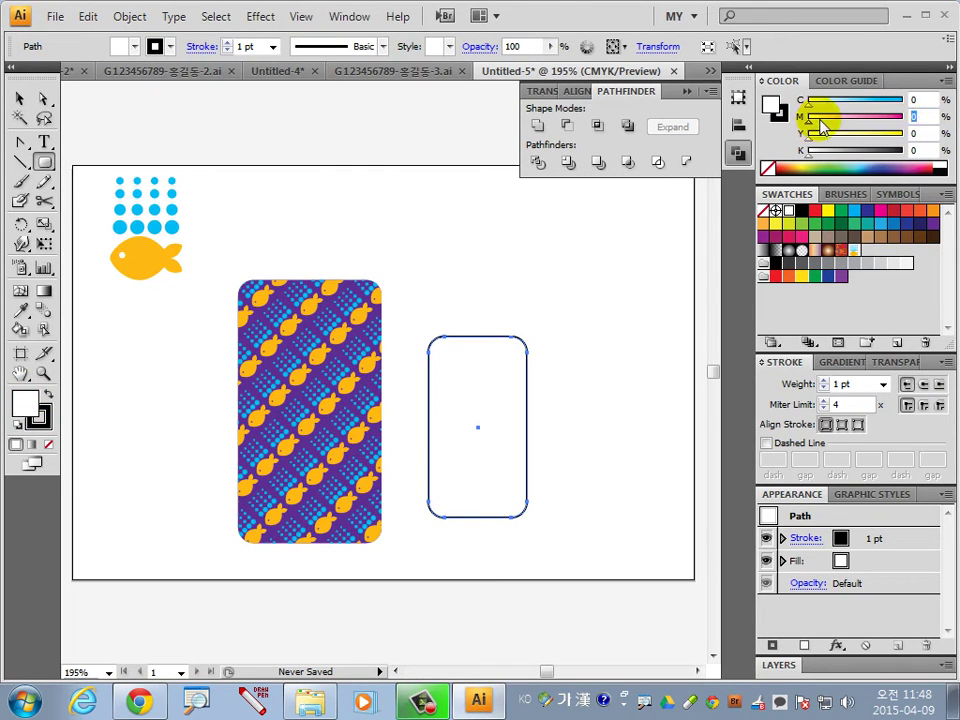
text(30)
key(Return)
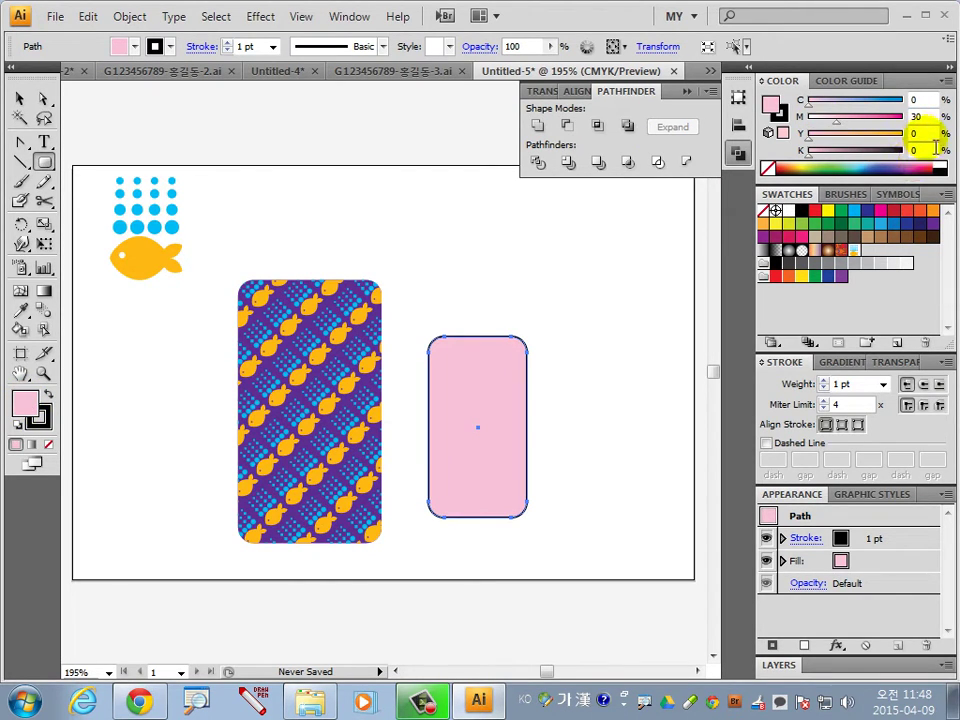
text(100)
key(Return)
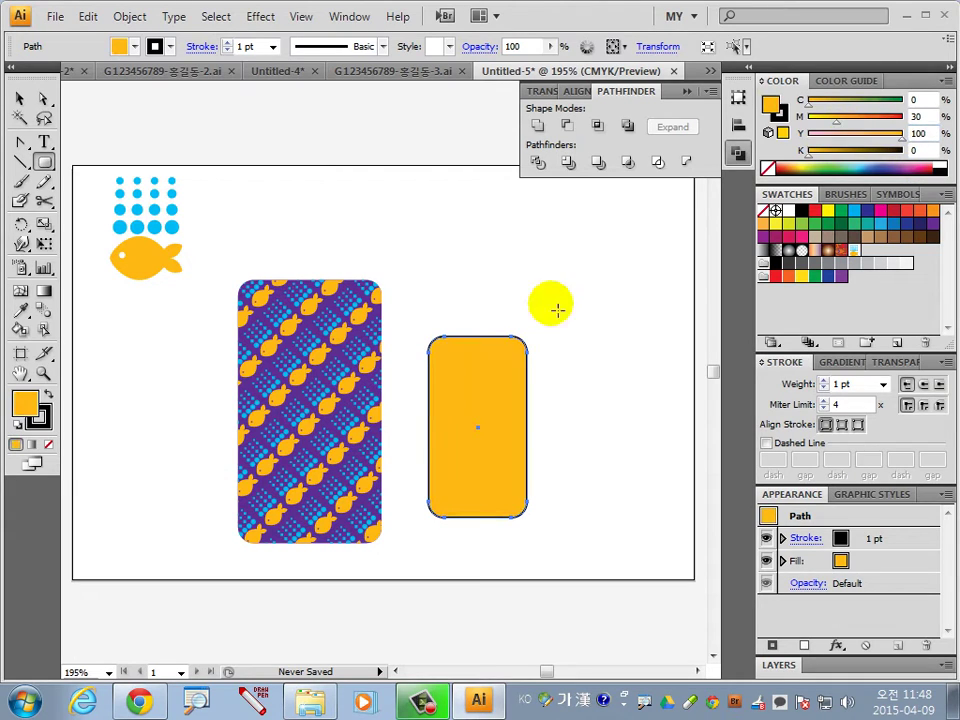
click(40, 418)
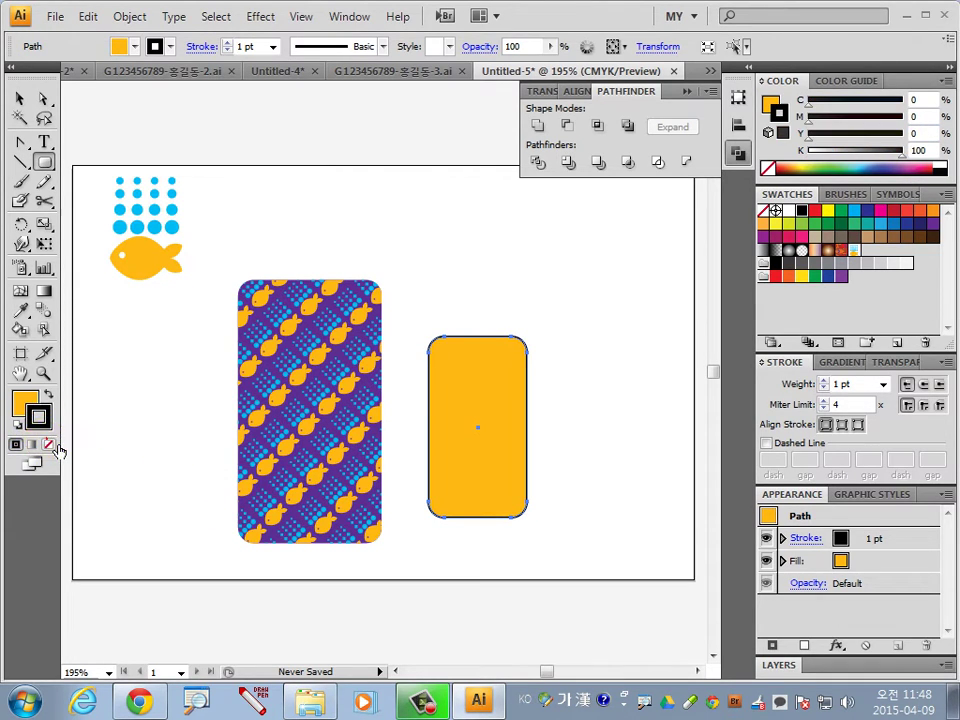
click(50, 445)
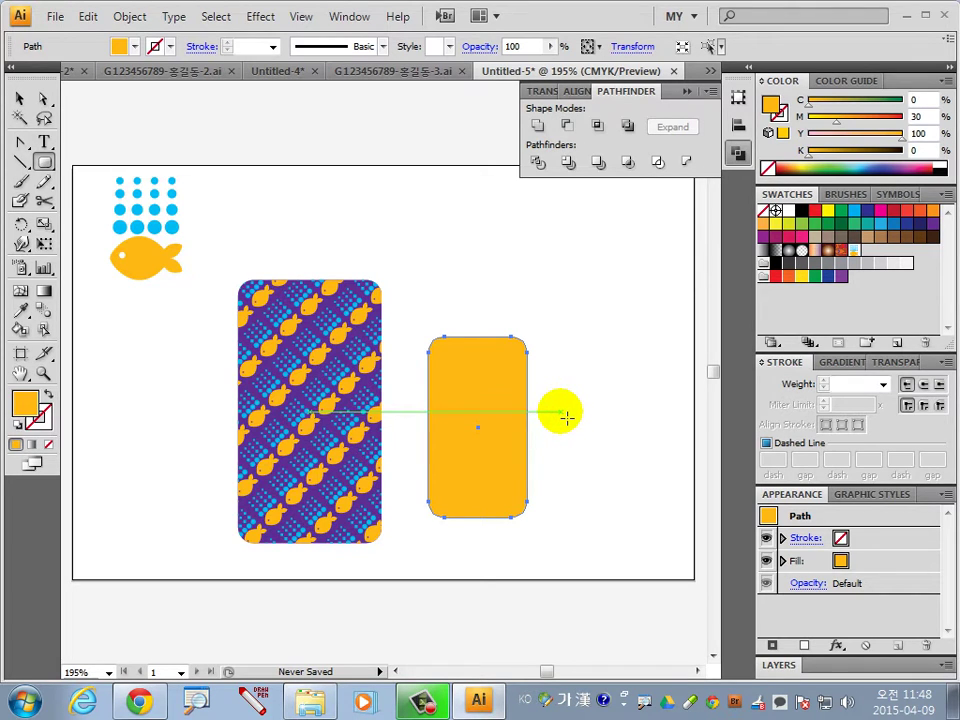
Zoom in on the orange rounded rectangle and reselect it.
drag(411, 315, 551, 495)
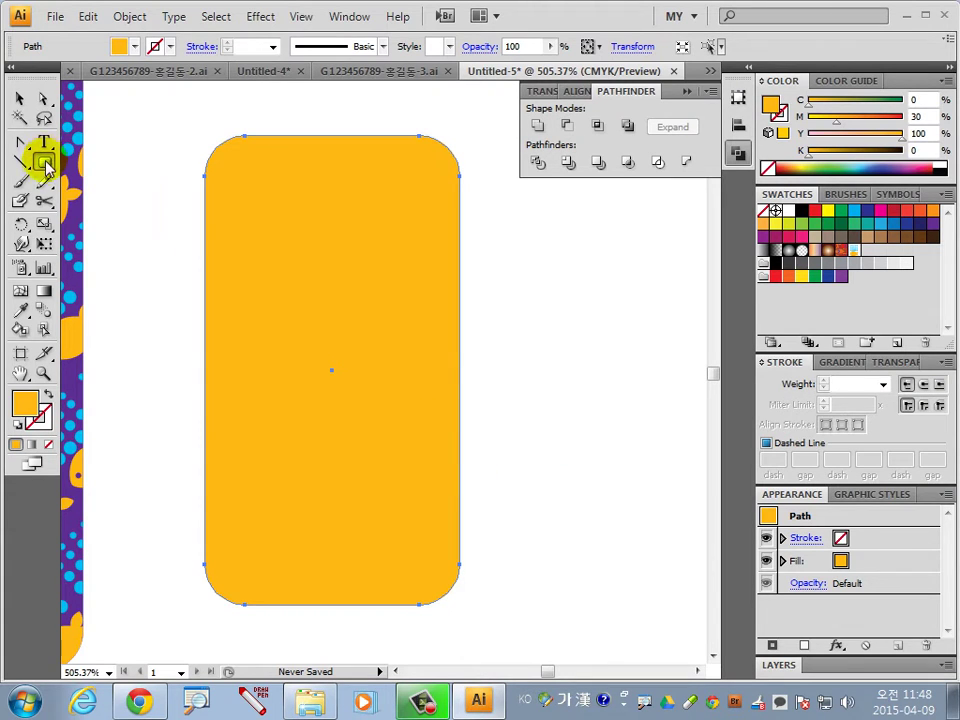
click(45, 228)
double_click(44, 226)
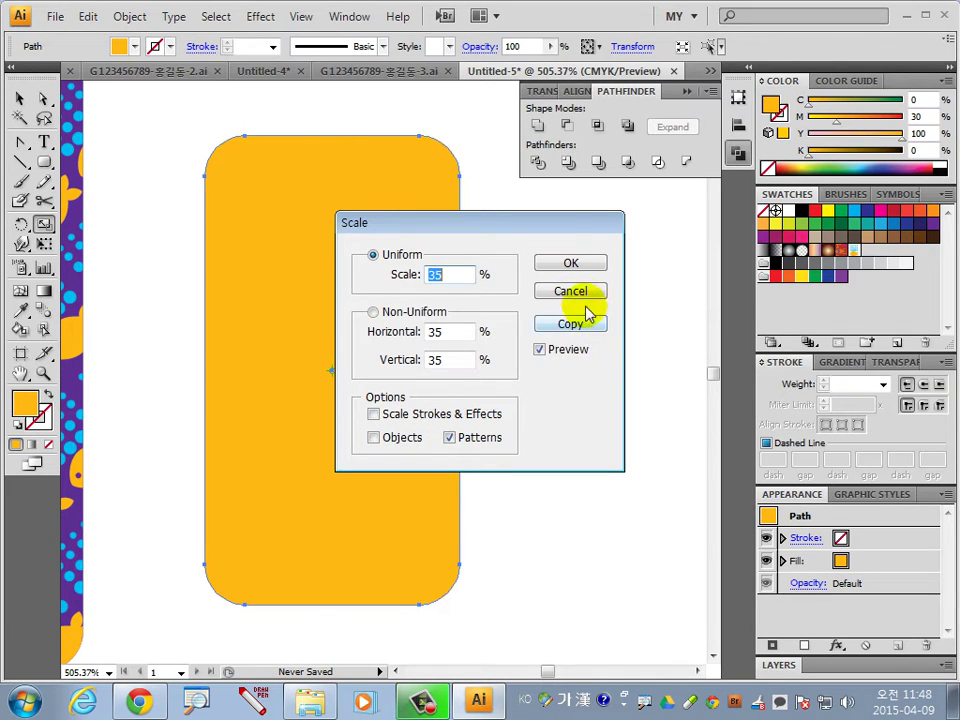
drag(521, 224, 713, 294)
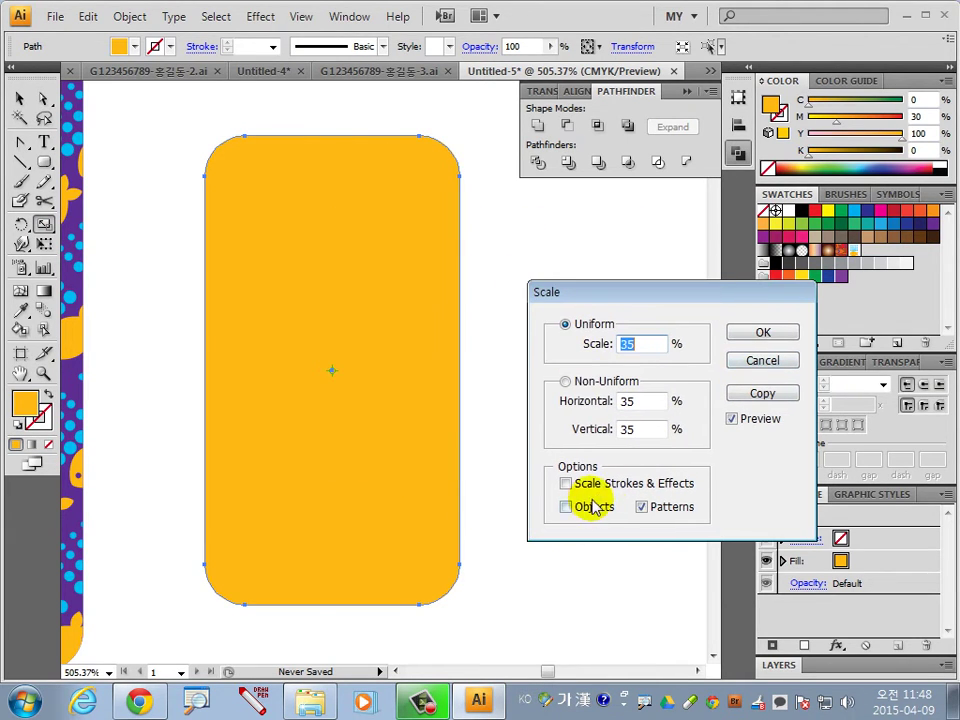
click(761, 360)
click(18, 103)
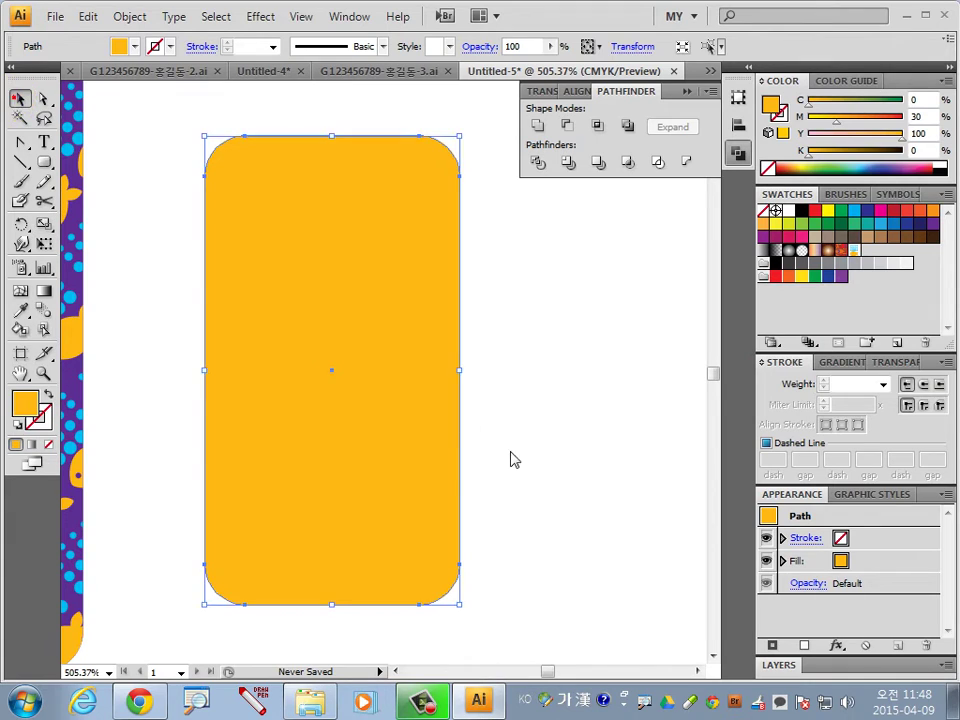
click(516, 443)
click(375, 362)
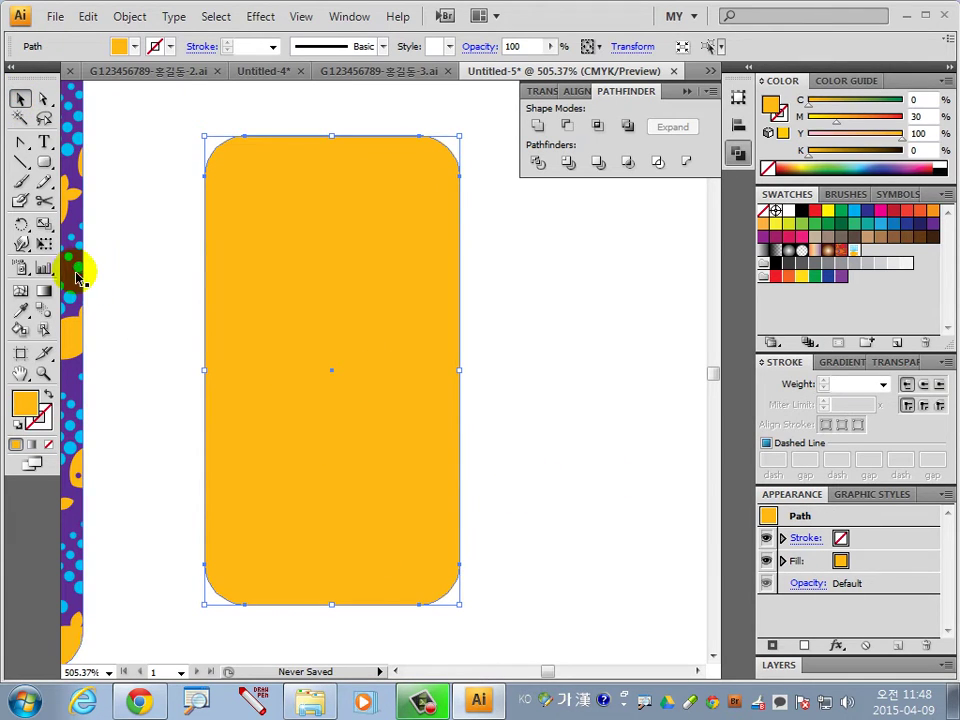
In Scale options, scale objects but not patterns and preview at 90%.
double_click(44, 224)
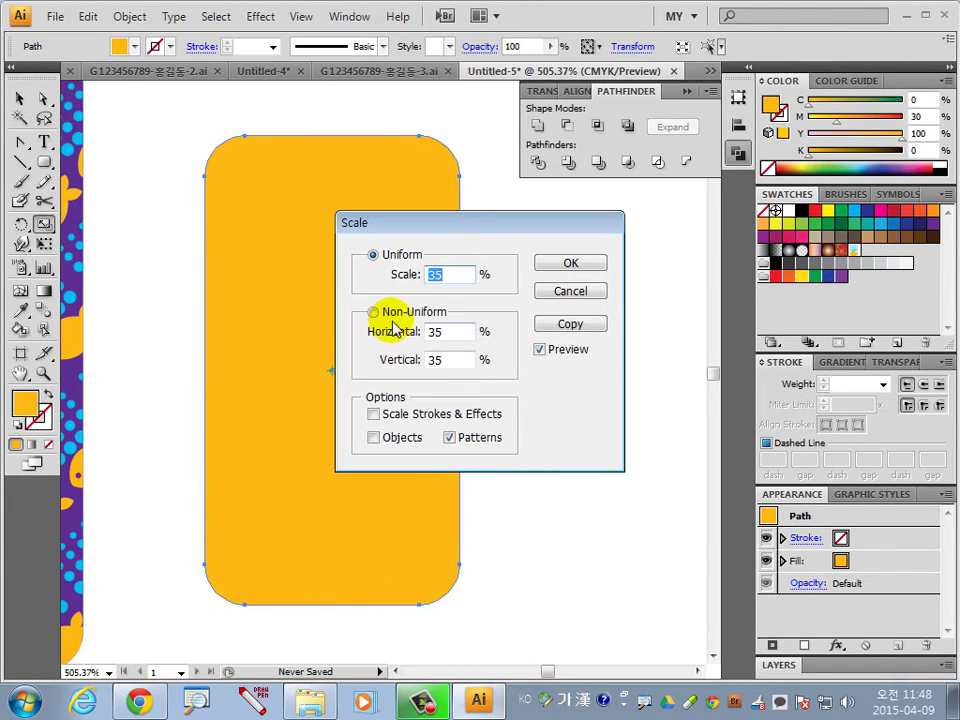
click(373, 437)
click(449, 437)
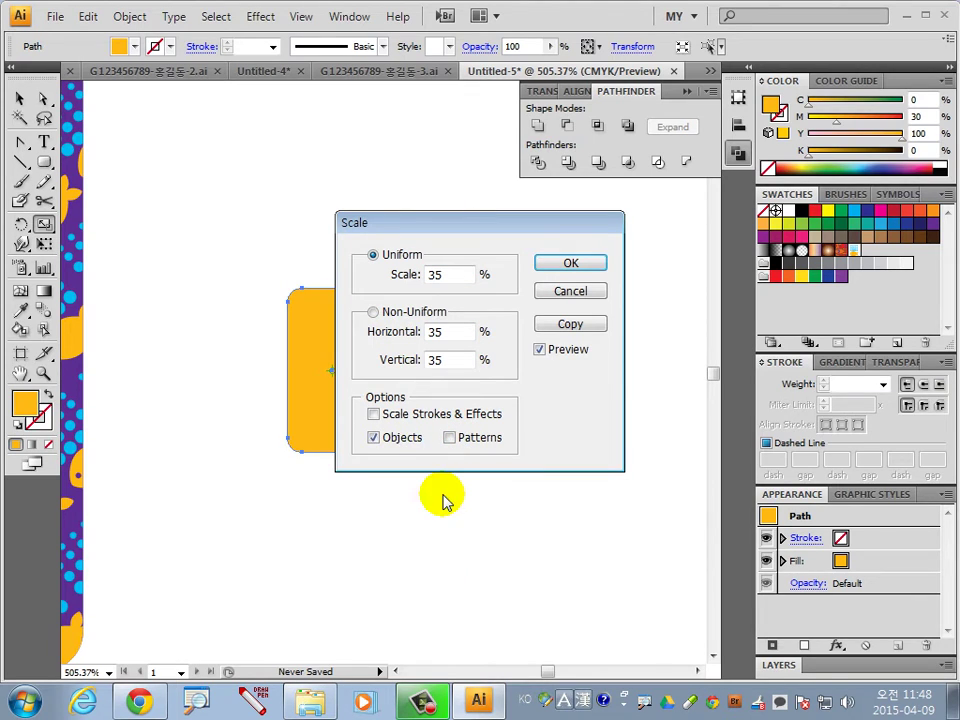
double_click(445, 275)
text(90)
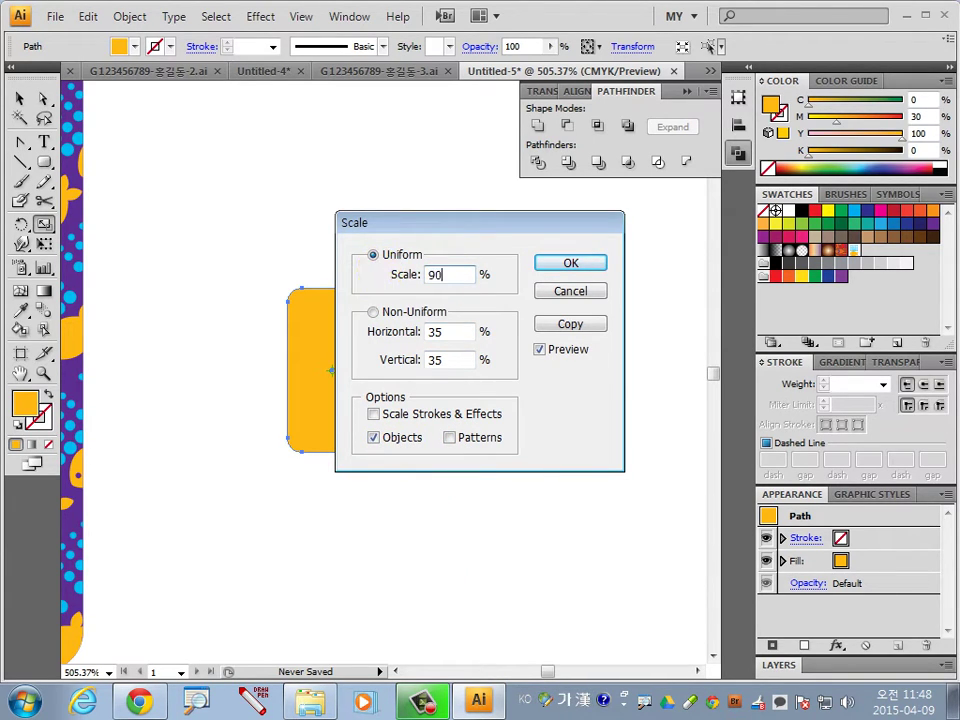
click(553, 351)
click(557, 355)
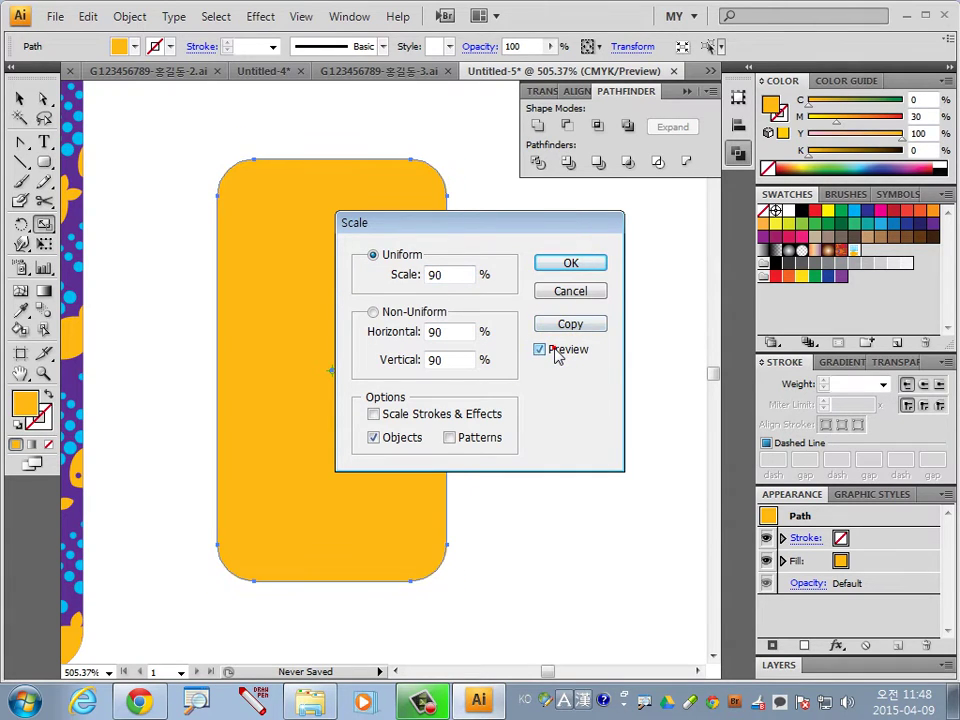
click(557, 355)
click(557, 355)
click(537, 352)
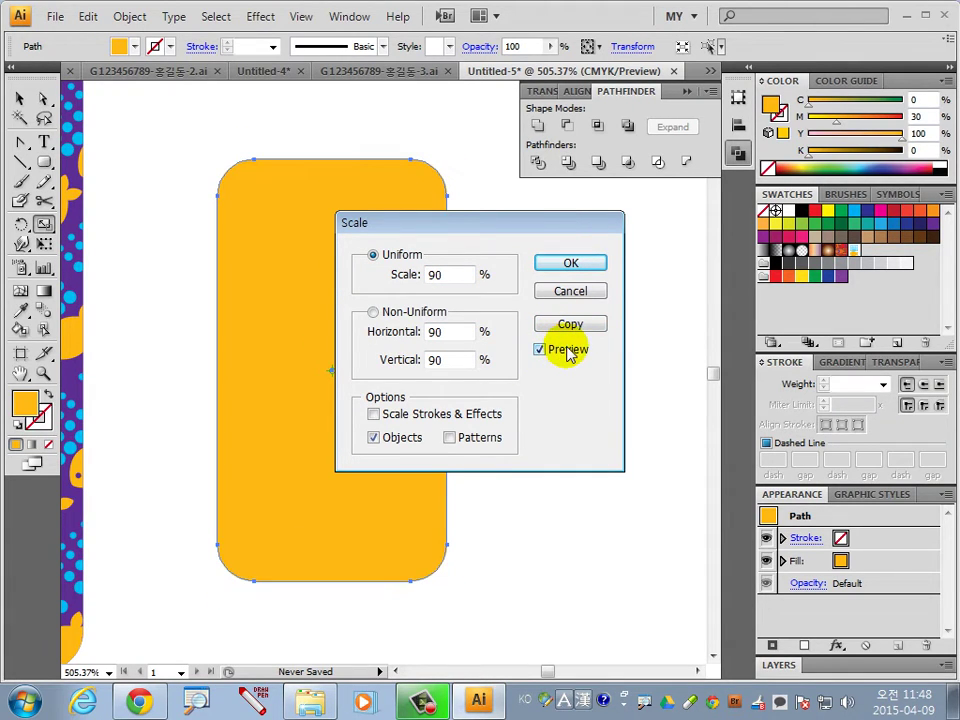
Change the uniform scale to 93% and make a copy.
double_click(447, 276)
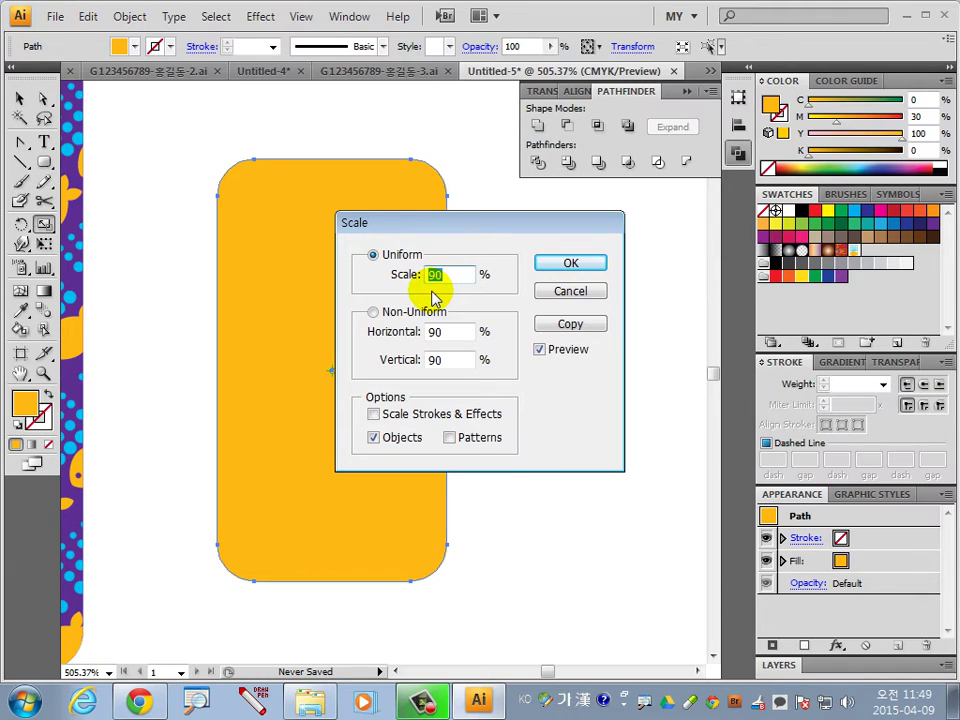
text(93)
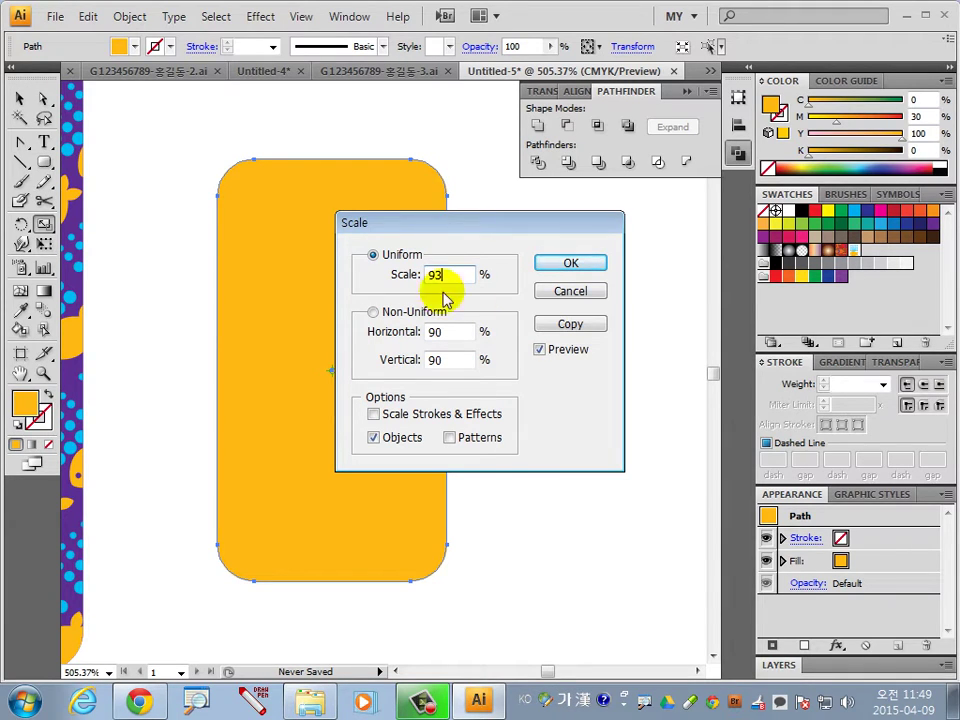
click(540, 349)
click(540, 349)
click(541, 350)
click(541, 350)
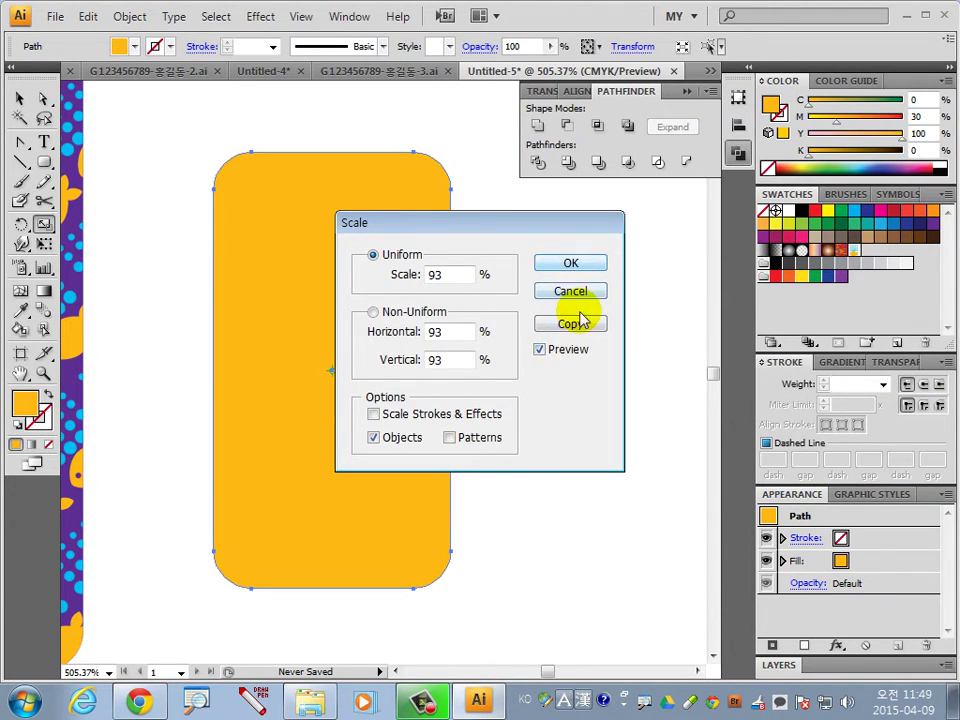
click(571, 322)
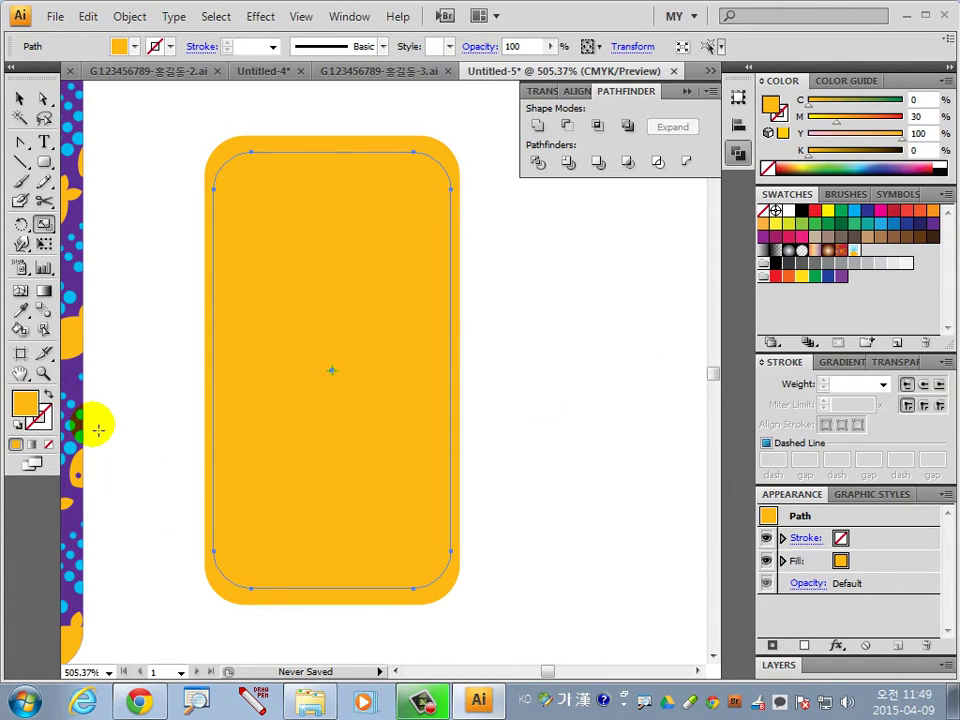
Swap the copy's fill and stroke and set the stroke to C80 M0 Y0 K0.
click(48, 396)
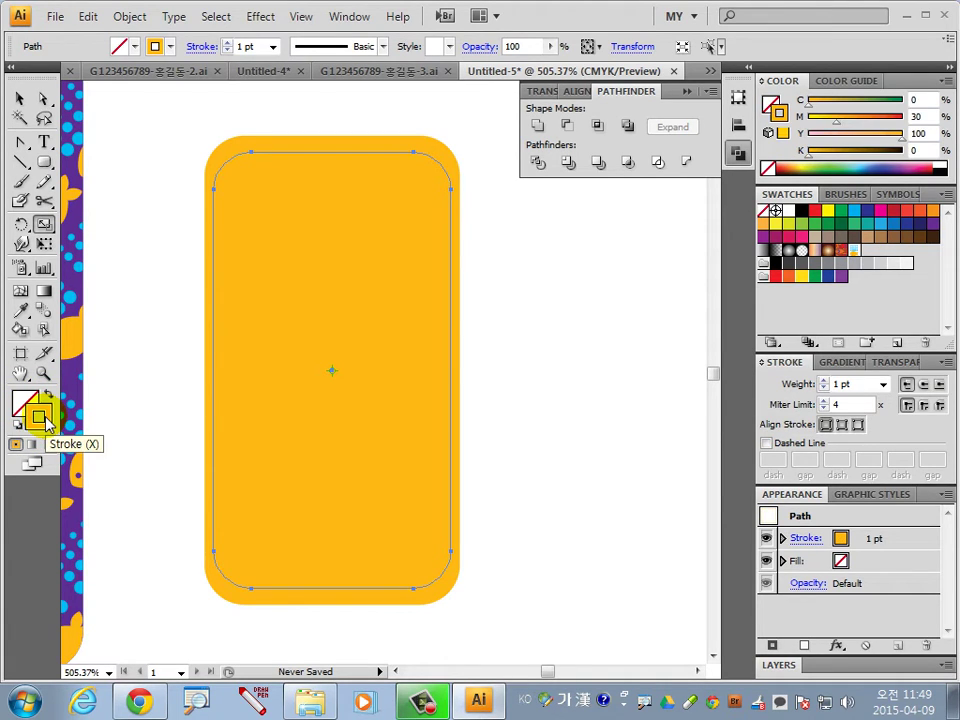
click(46, 418)
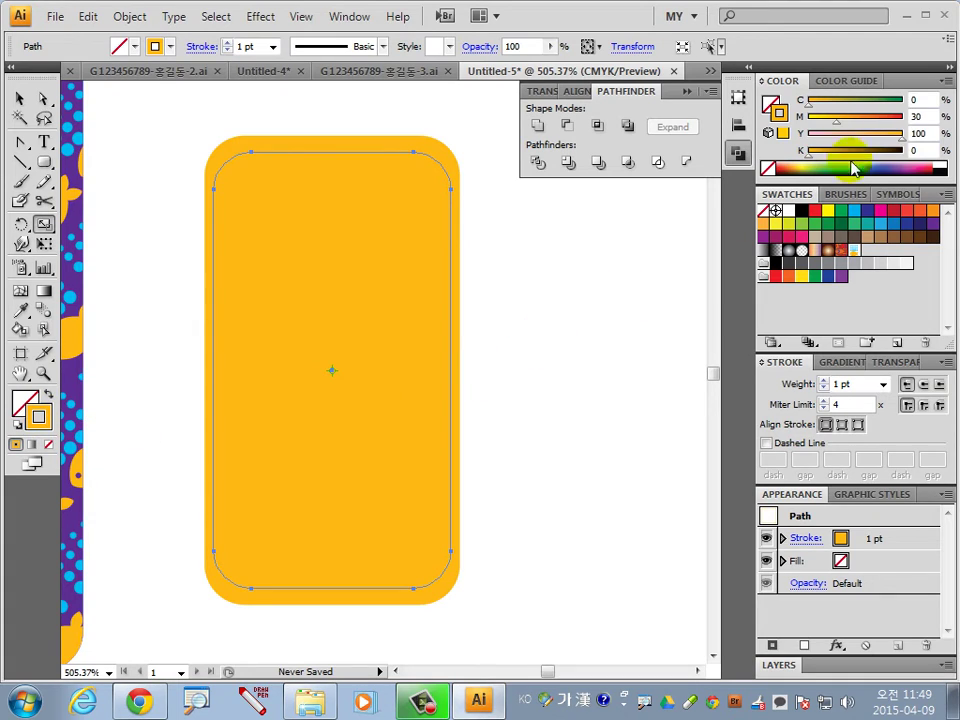
click(919, 99)
text(80)
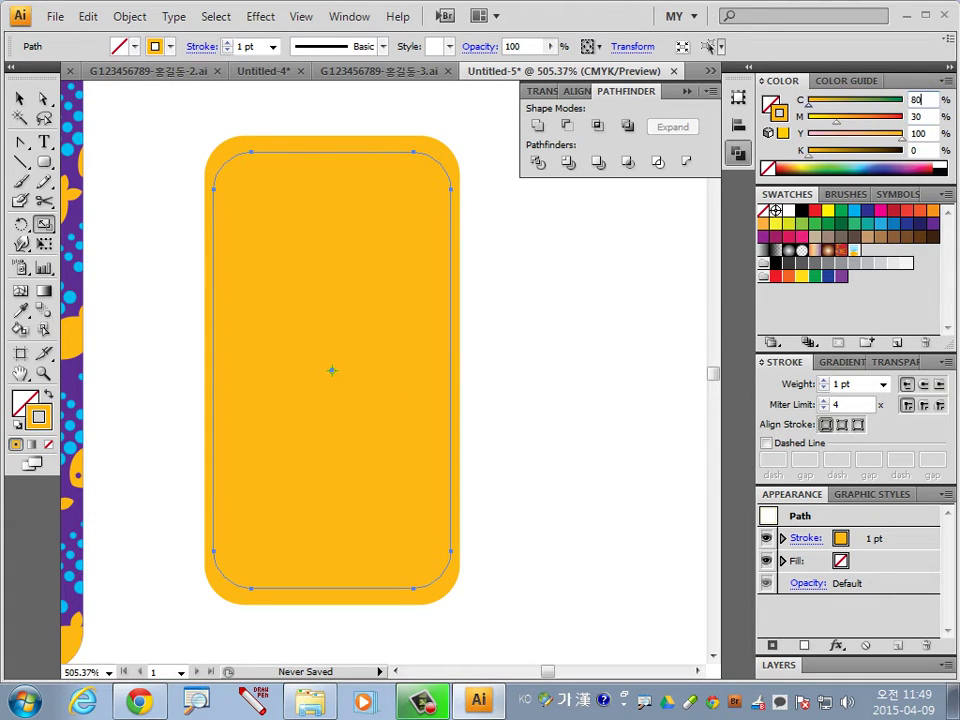
key(Tab)
text(0)
key(Tab)
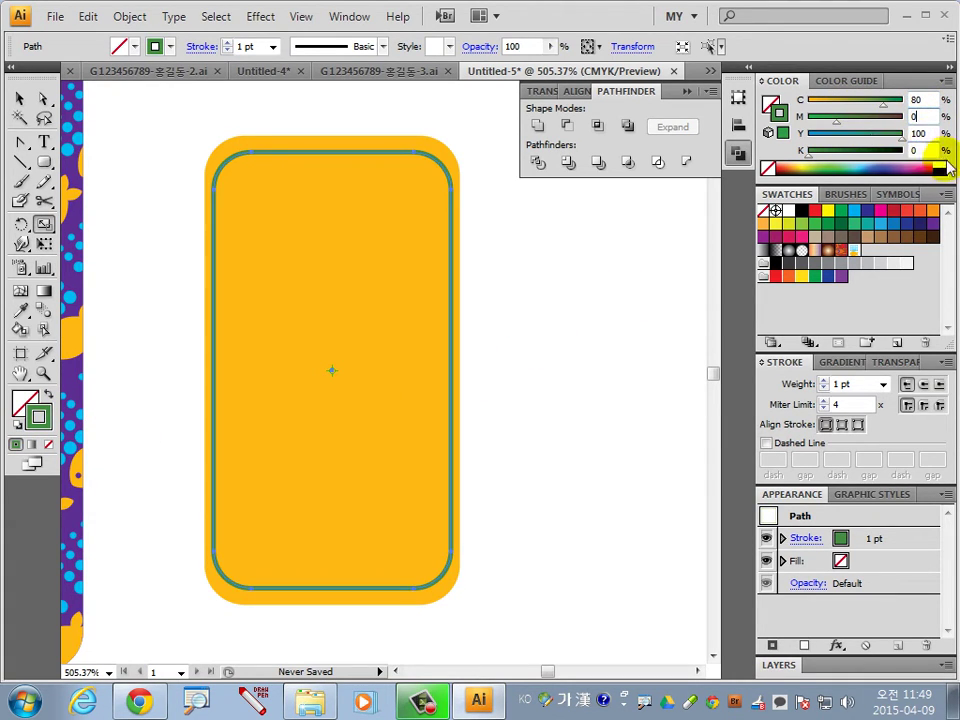
text(0)
key(Tab)
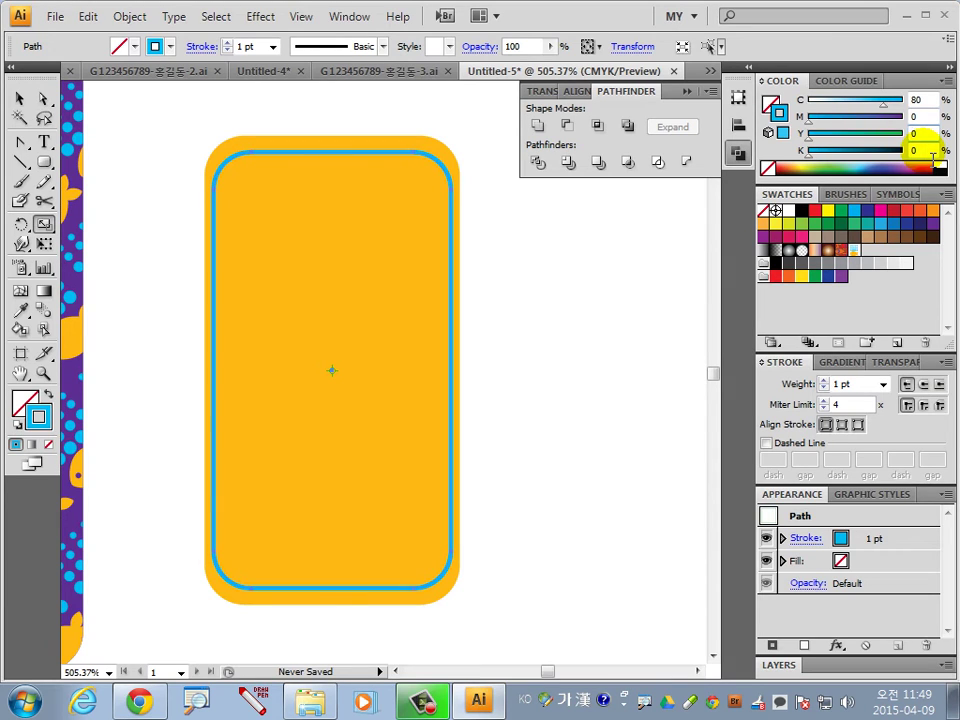
Make the cyan stroke a dashed line, then deselect it.
click(842, 384)
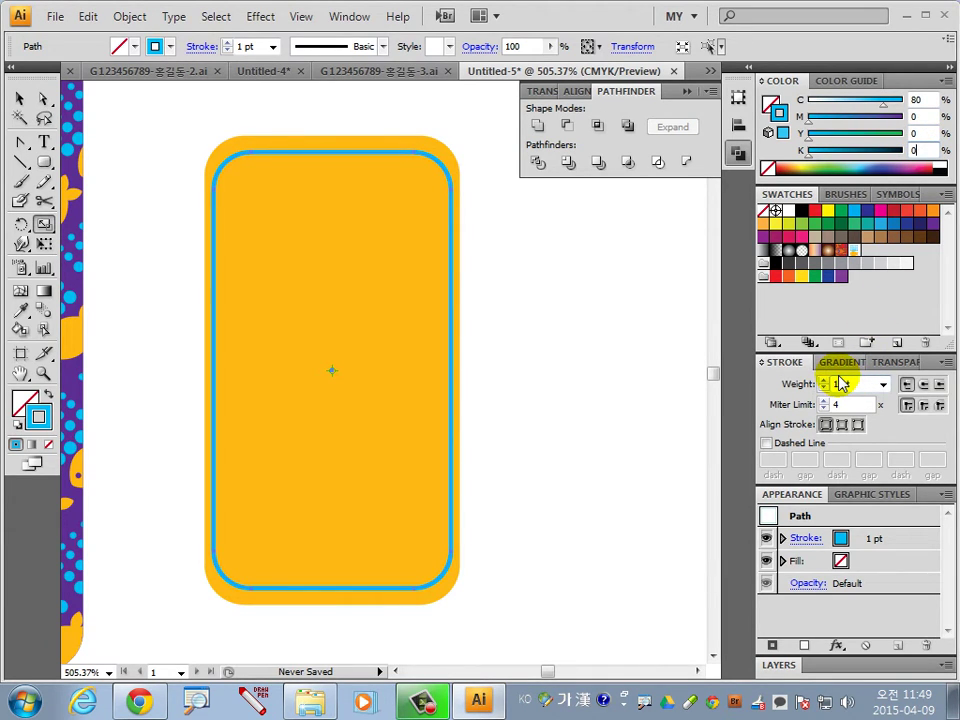
click(766, 442)
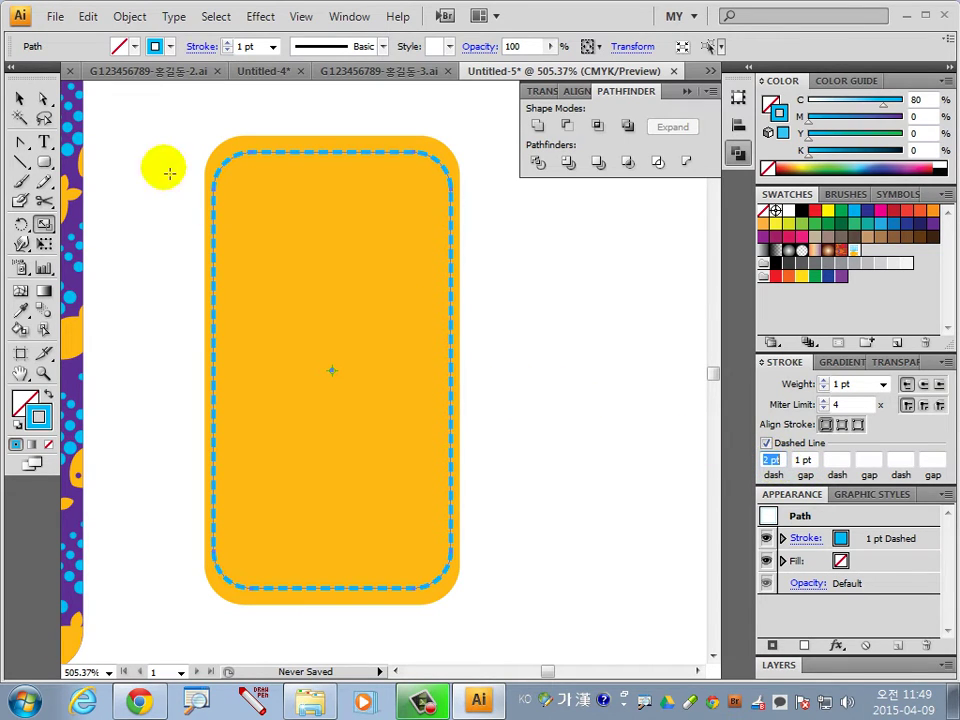
click(20, 98)
click(574, 411)
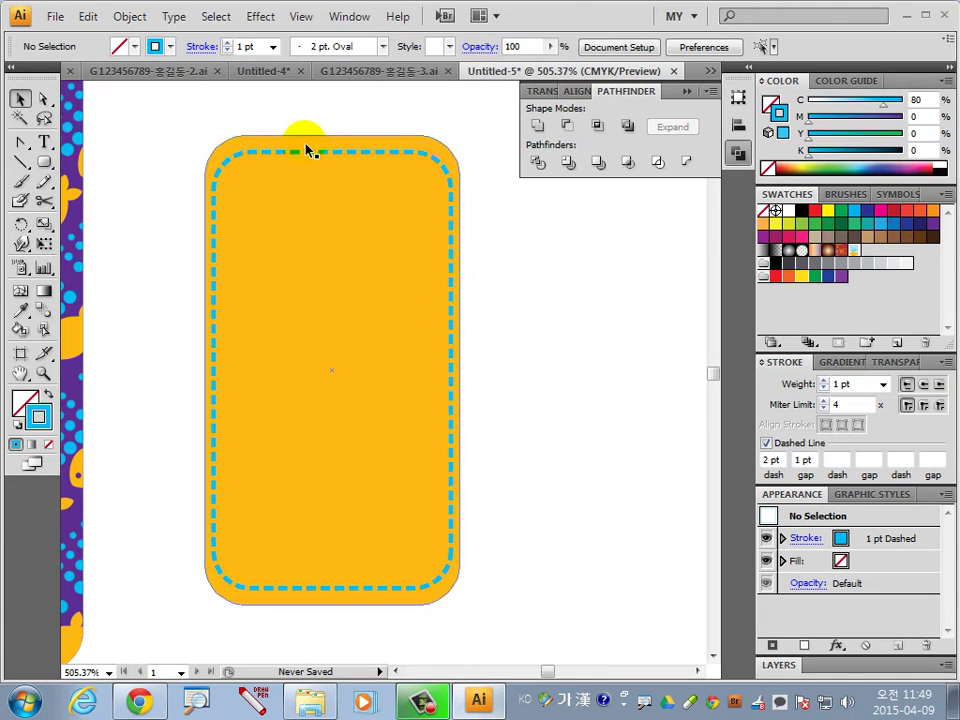
Zoom to the tag's top and draw a small circle near its centre.
key(ctrl+space)
mouse_move(292, 115)
mouse_down()
mouse_move(327, 161)
mouse_move(476, 274)
mouse_up()
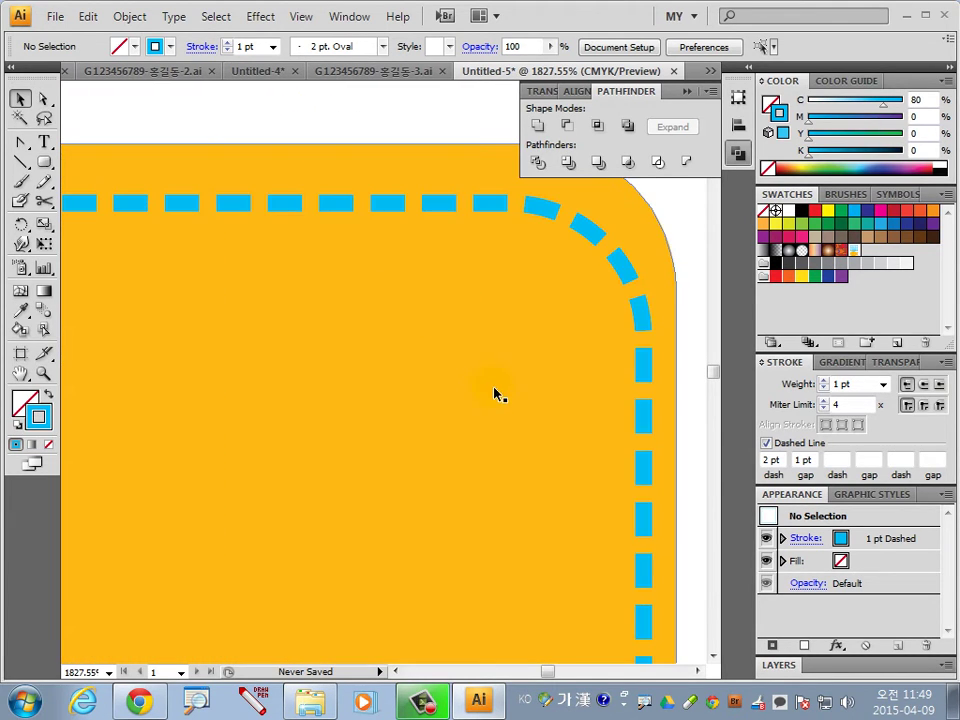
key(ctrl+minus)
scroll(520, 420, left, 3)
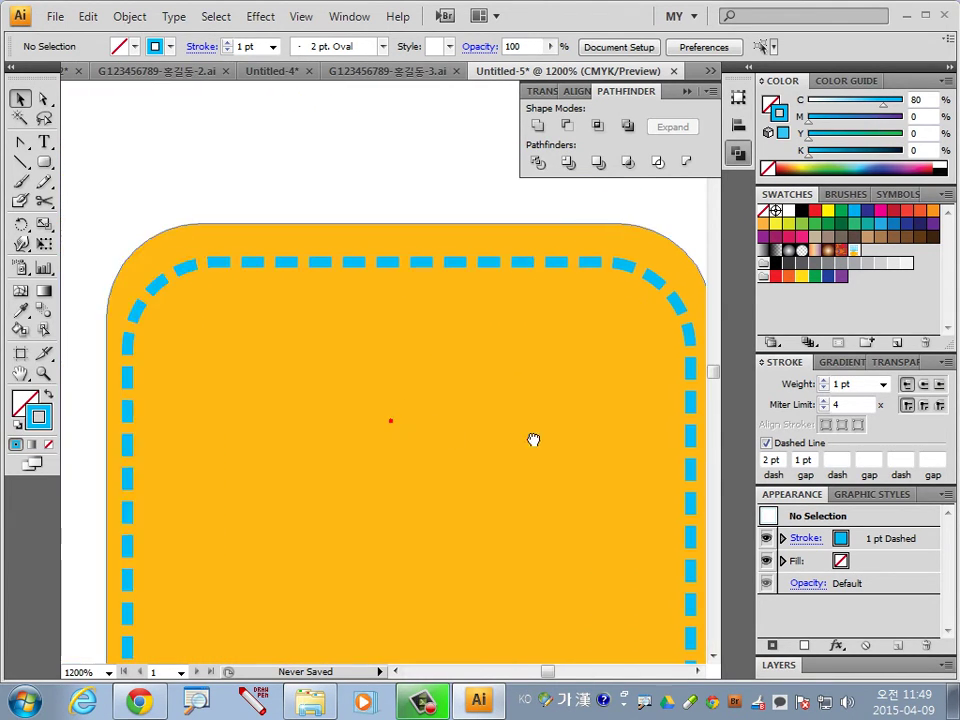
drag(44, 162, 98, 215)
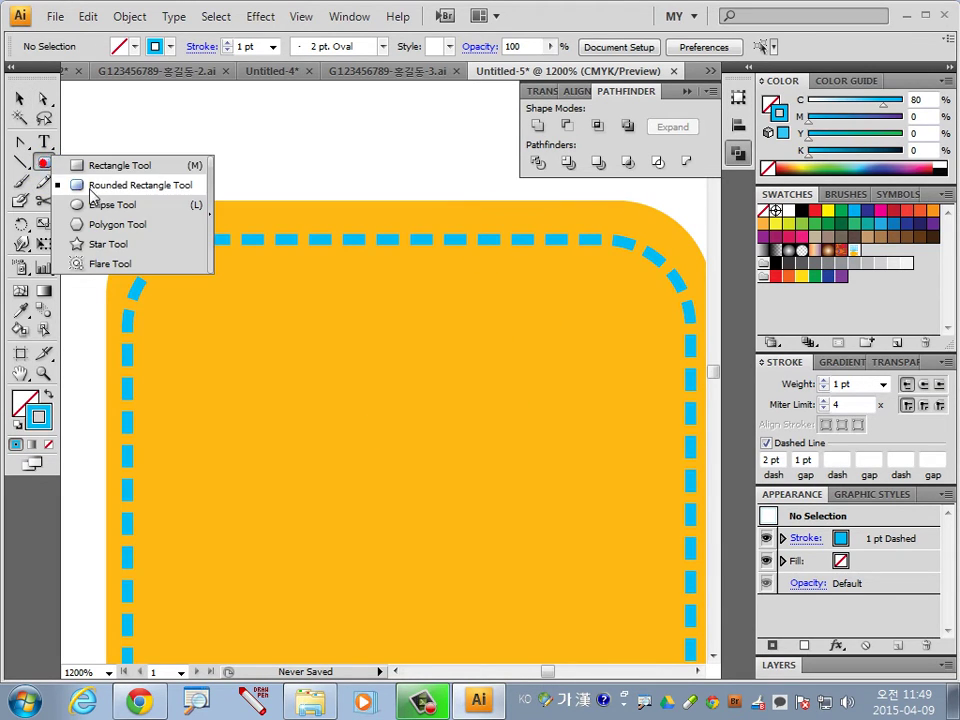
click(97, 210)
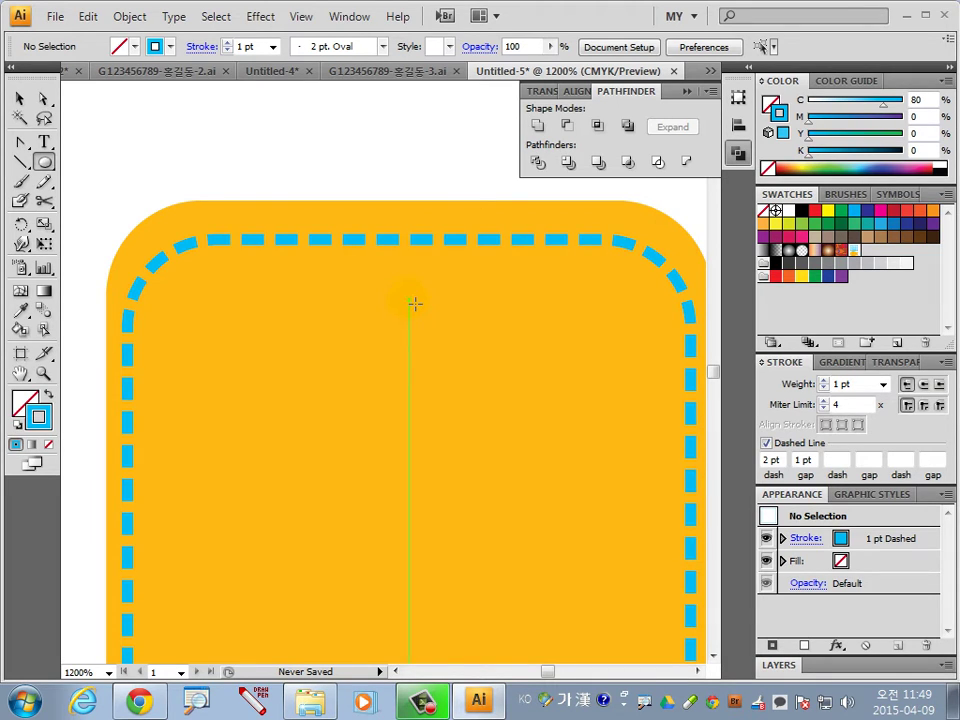
mouse_move(409, 297)
mouse_down()
mouse_move(435, 289)
mouse_move(436, 321)
mouse_up()
Select the circle with the orange shape and apply Pathfinder Minus Front.
click(20, 99)
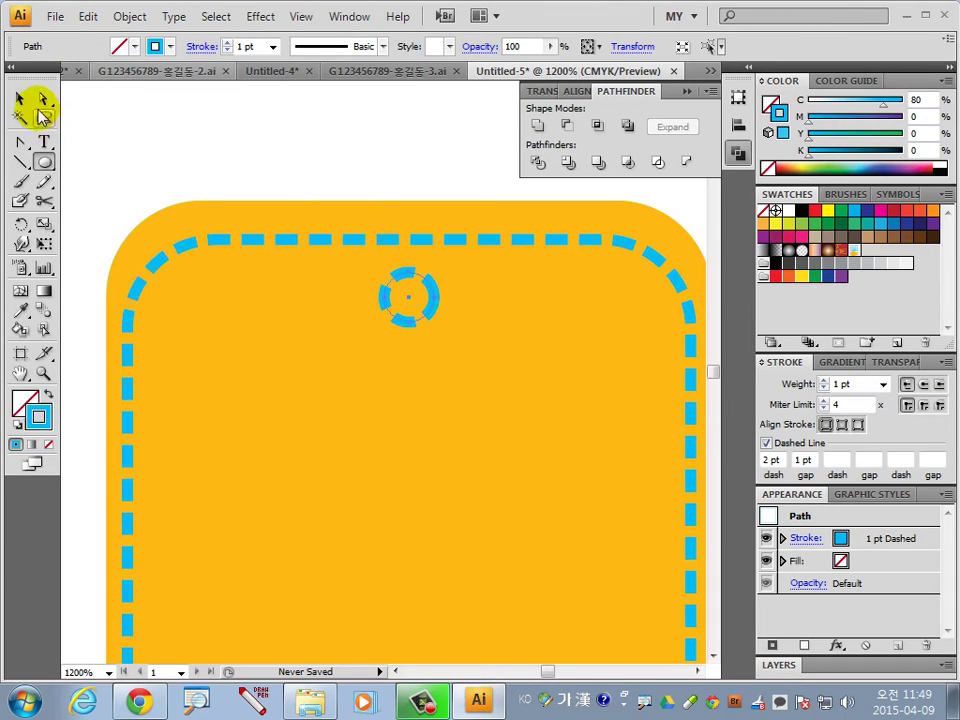
click(17, 424)
click(422, 190)
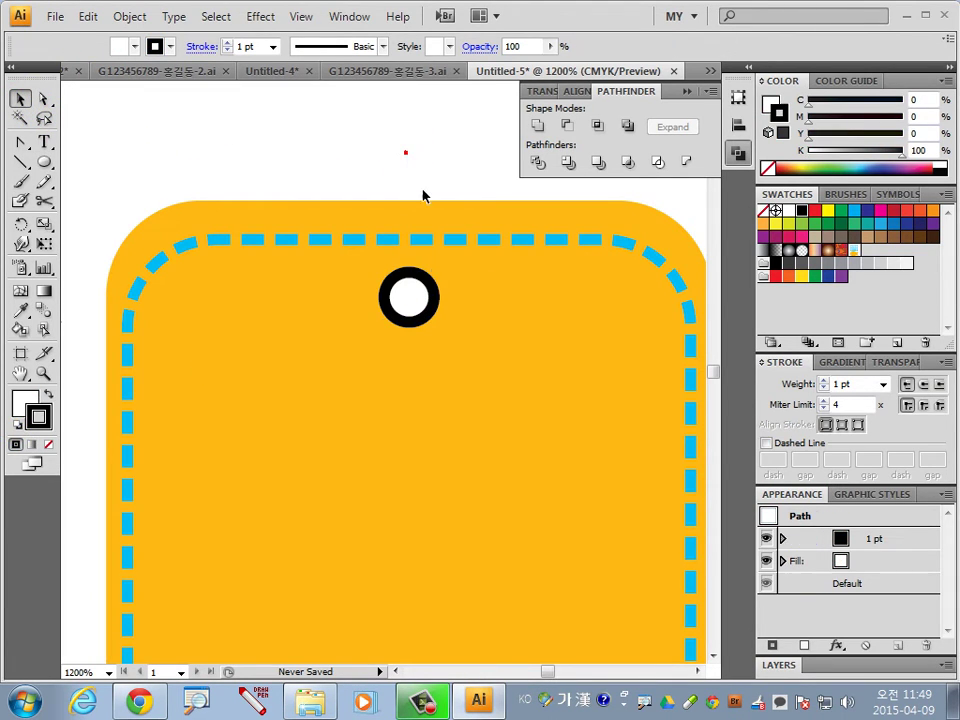
click(521, 346)
shift+click(421, 305)
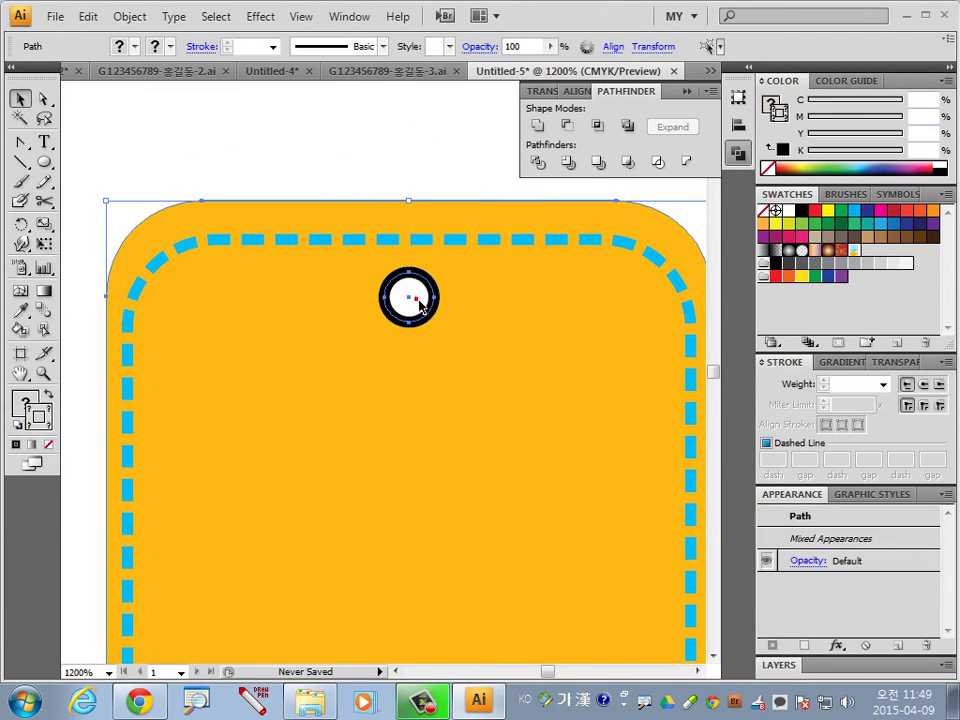
click(567, 126)
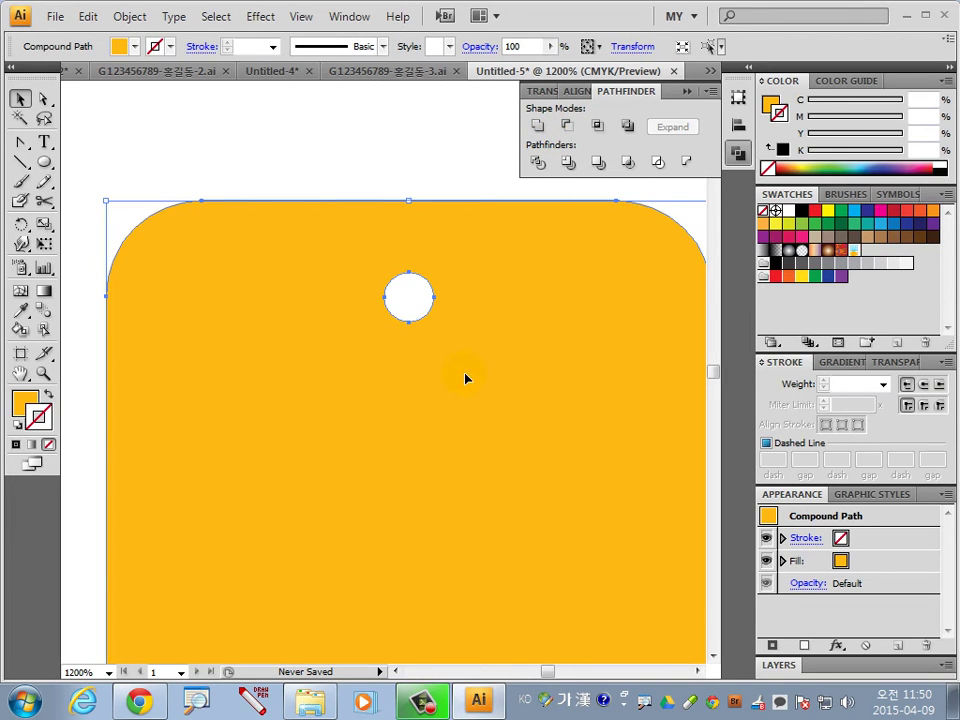
Send the punched orange tag behind its cyan dashed border, then view the finished Sale tag file.
click(401, 163)
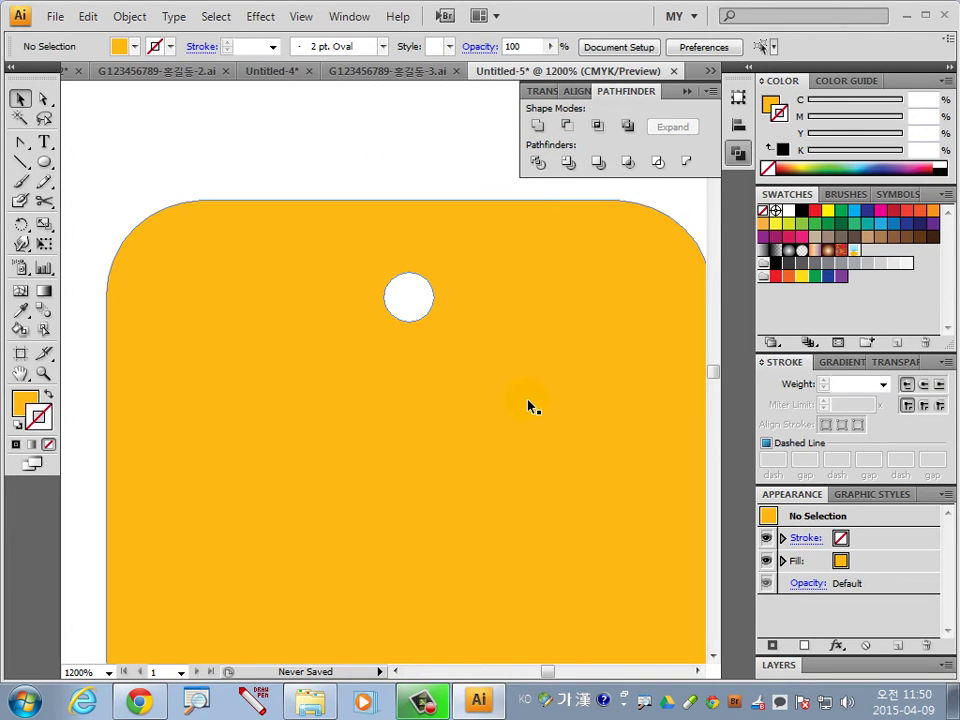
right_click(528, 401)
mouse_move(580, 530)
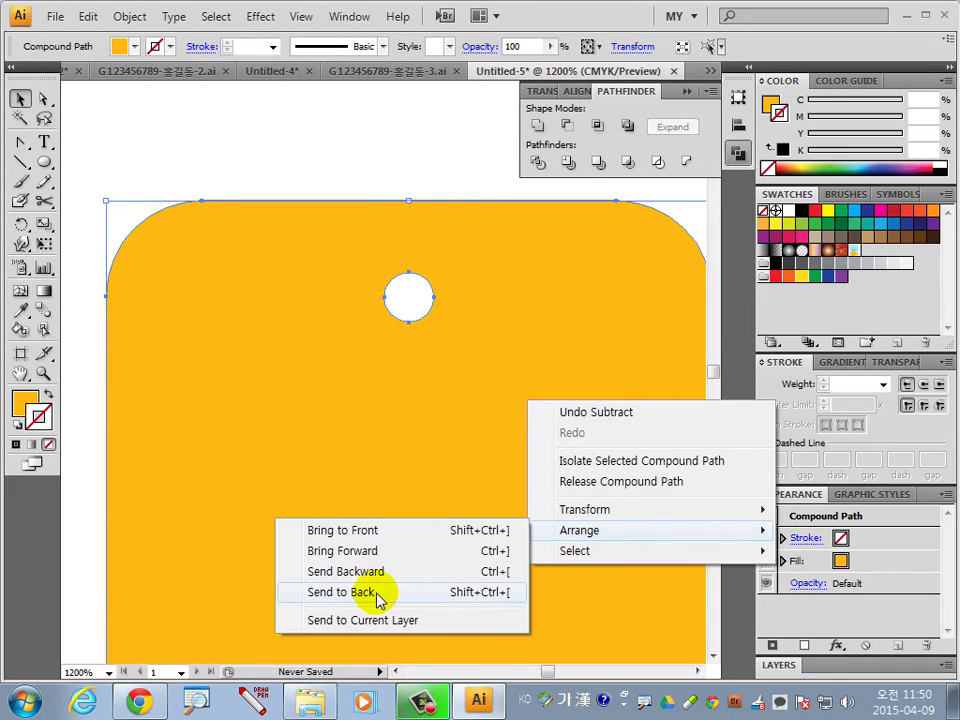
click(377, 593)
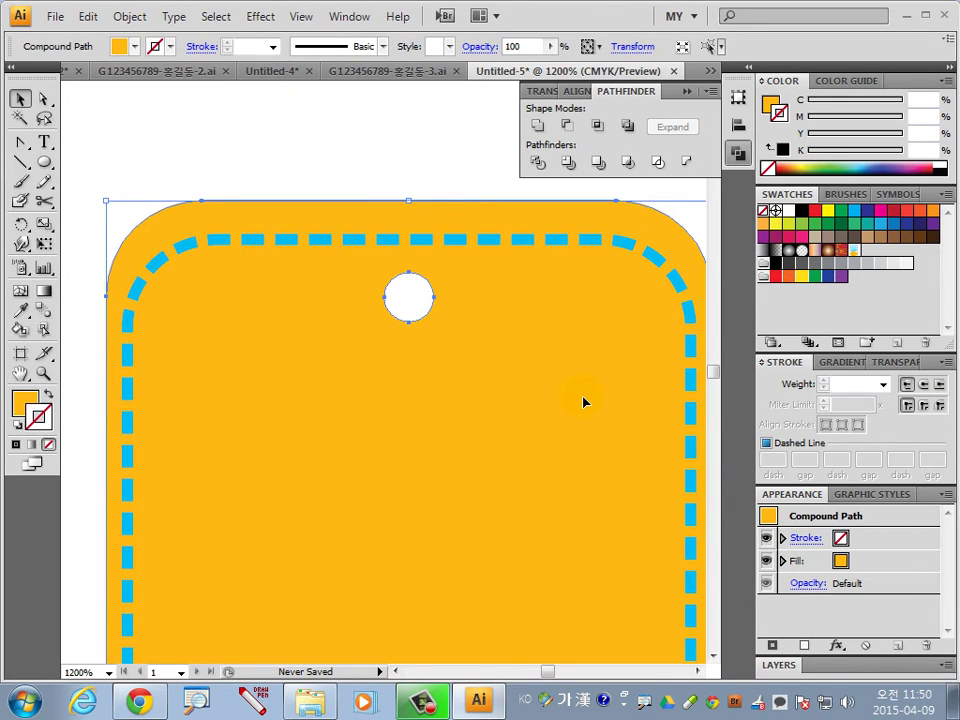
click(388, 139)
click(390, 72)
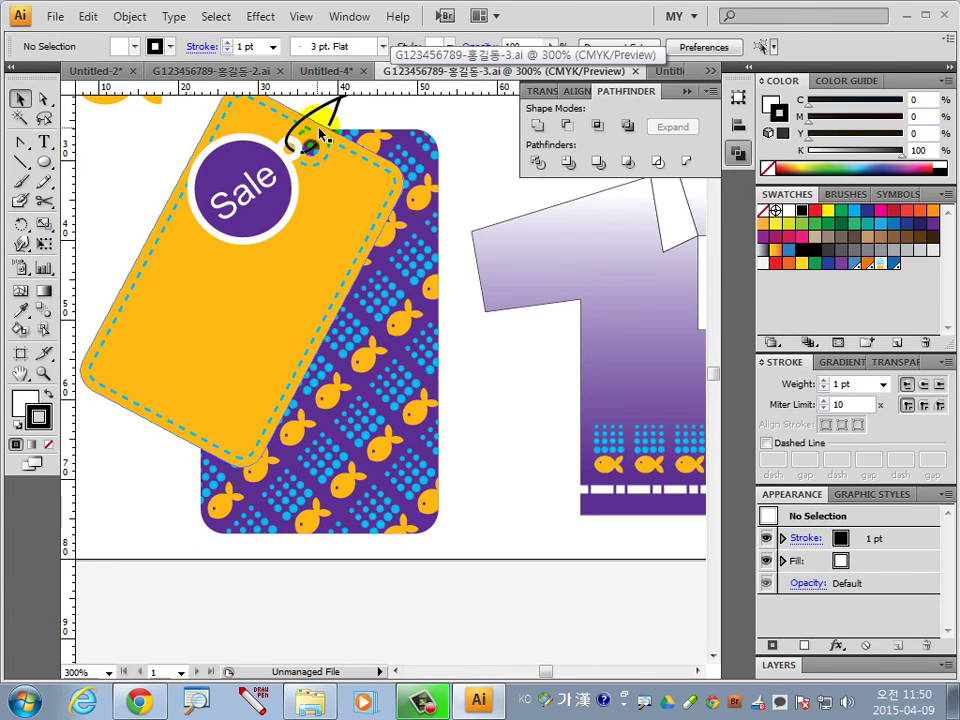
Zoom into the string hole on the finished Sale tag, then return to Untitled-5.
drag(360, 190, 242, 111)
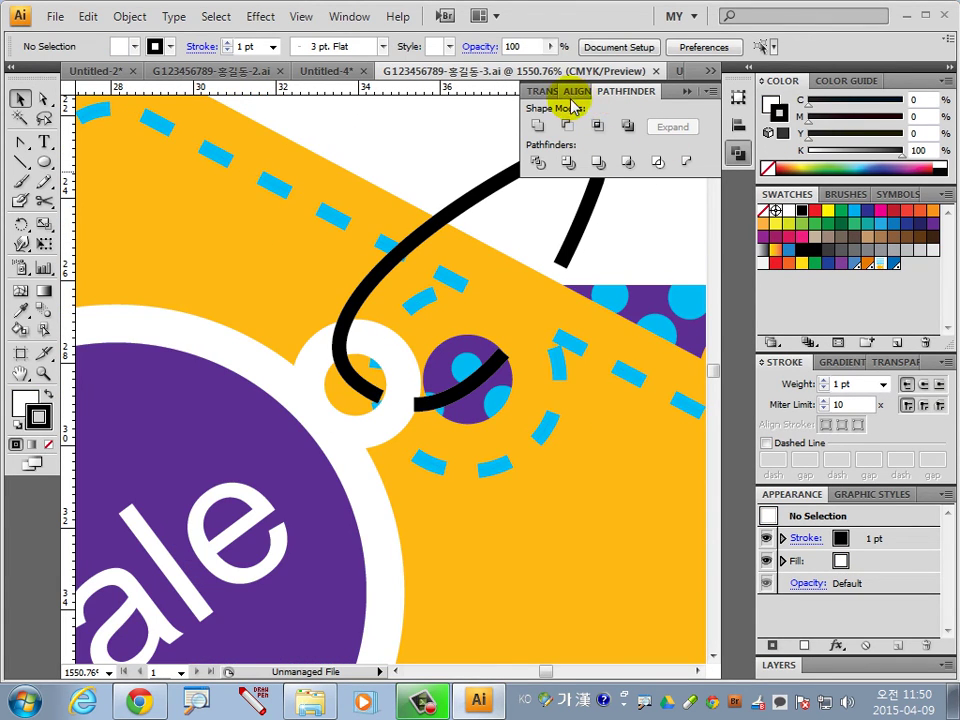
click(680, 71)
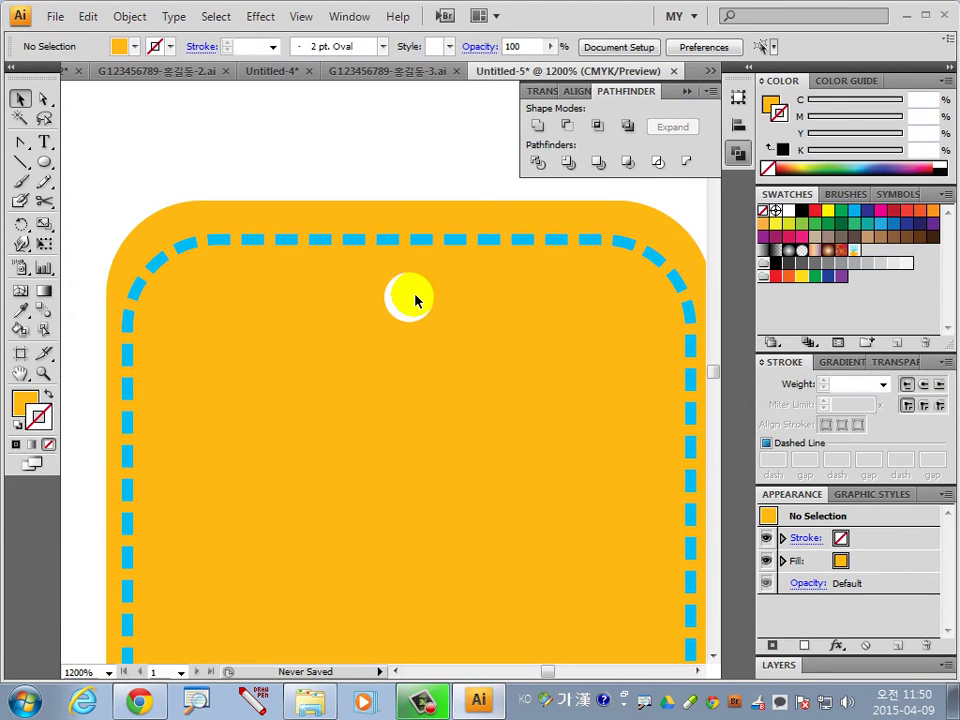
Draw a circle of about 3.55 mm centred on the string hole, replacing a smaller 3.03 mm attempt.
click(44, 162)
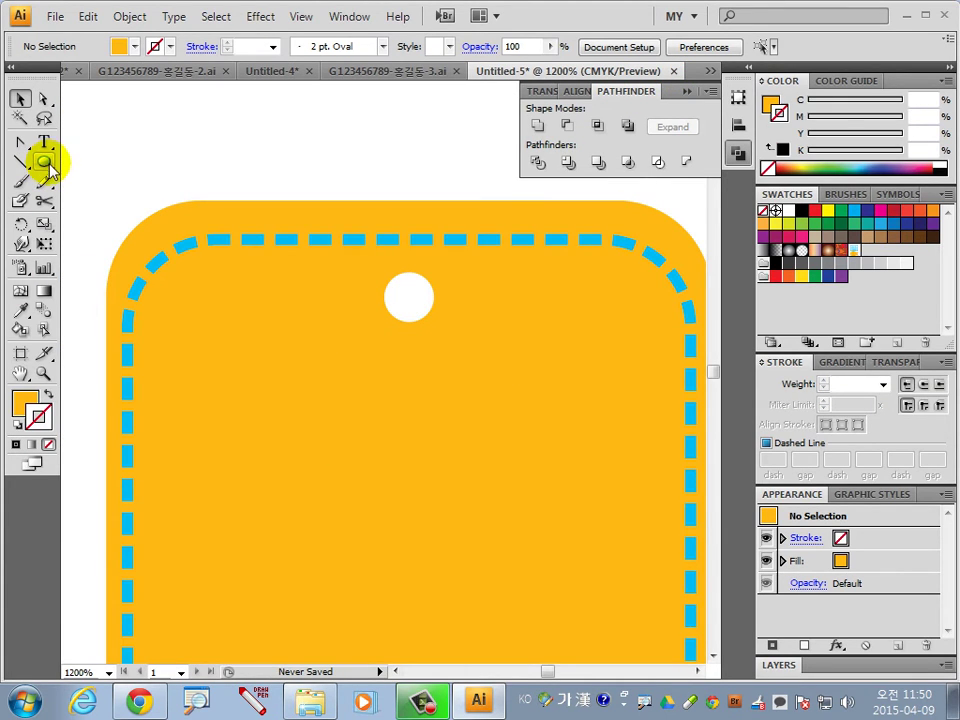
click(415, 301)
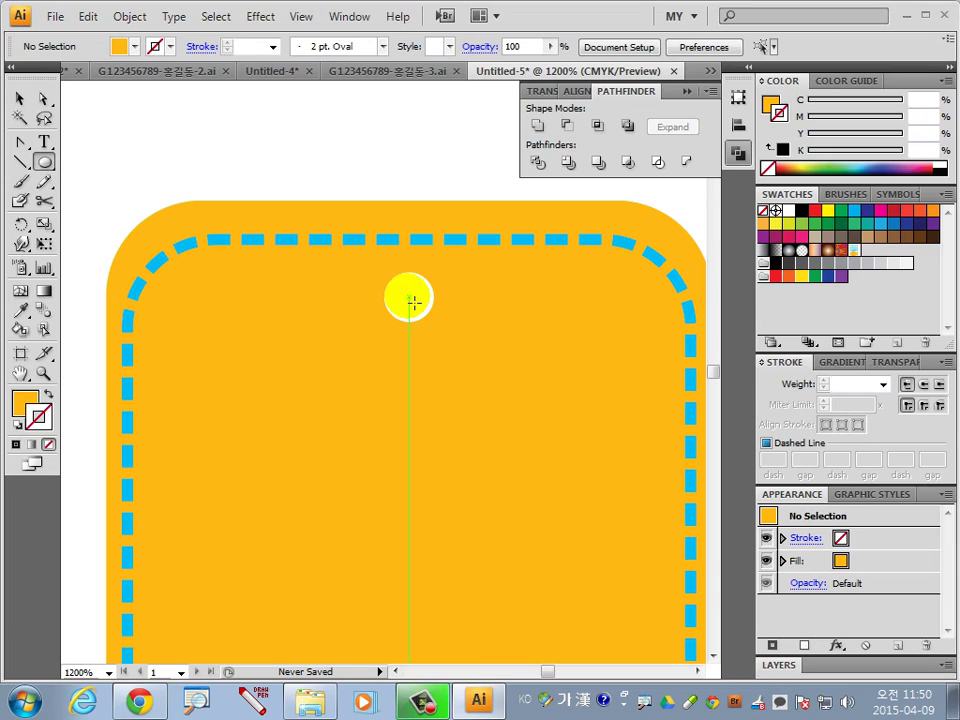
drag(414, 301, 464, 268)
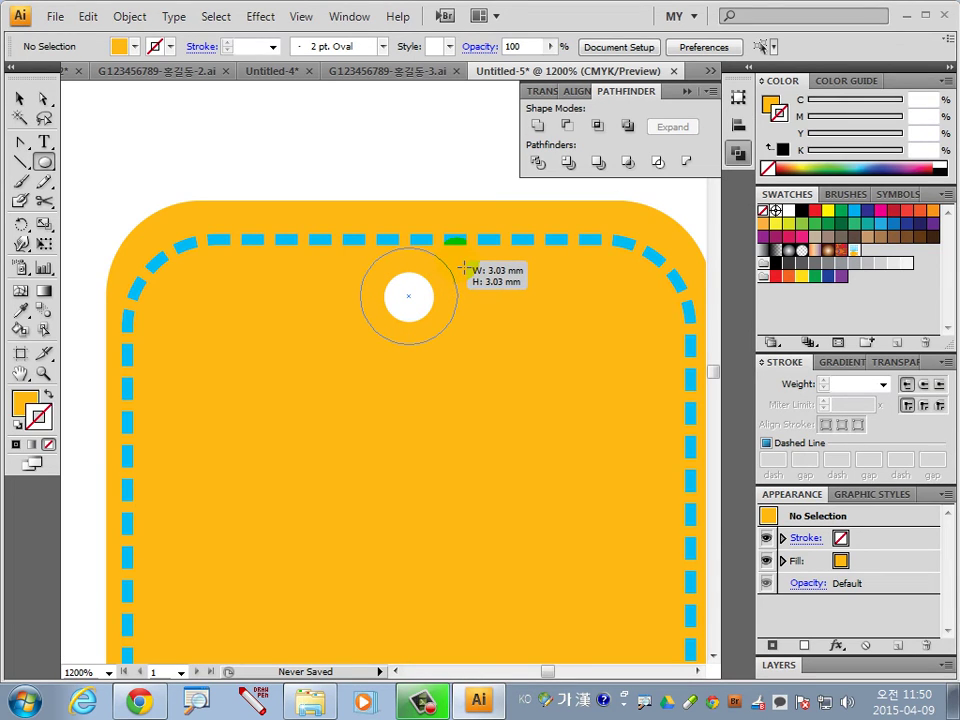
drag(464, 266, 463, 267)
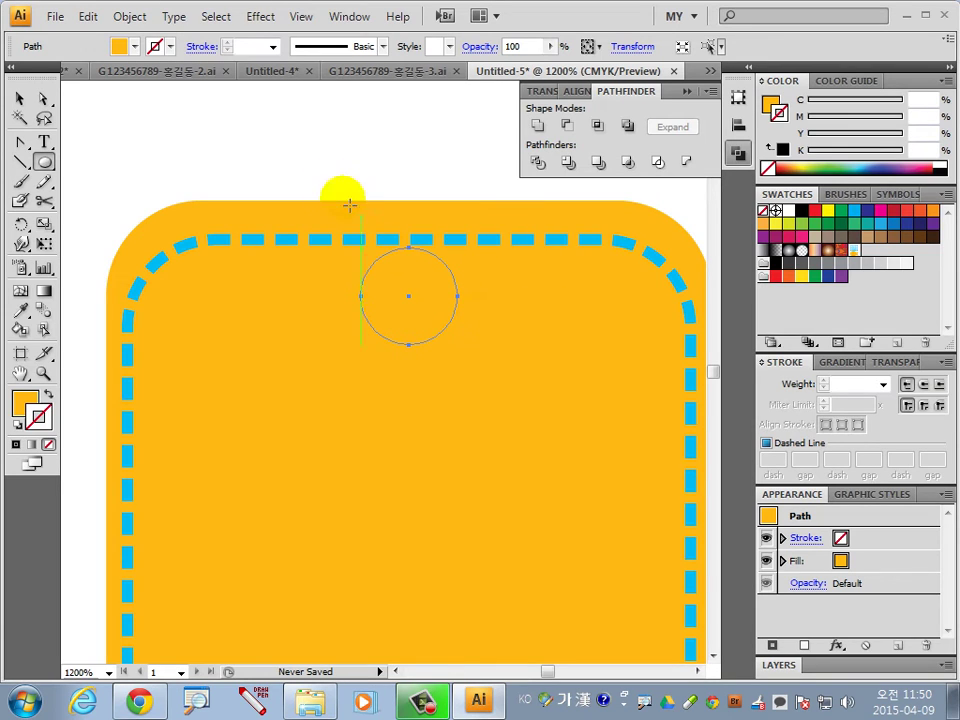
key(Delete)
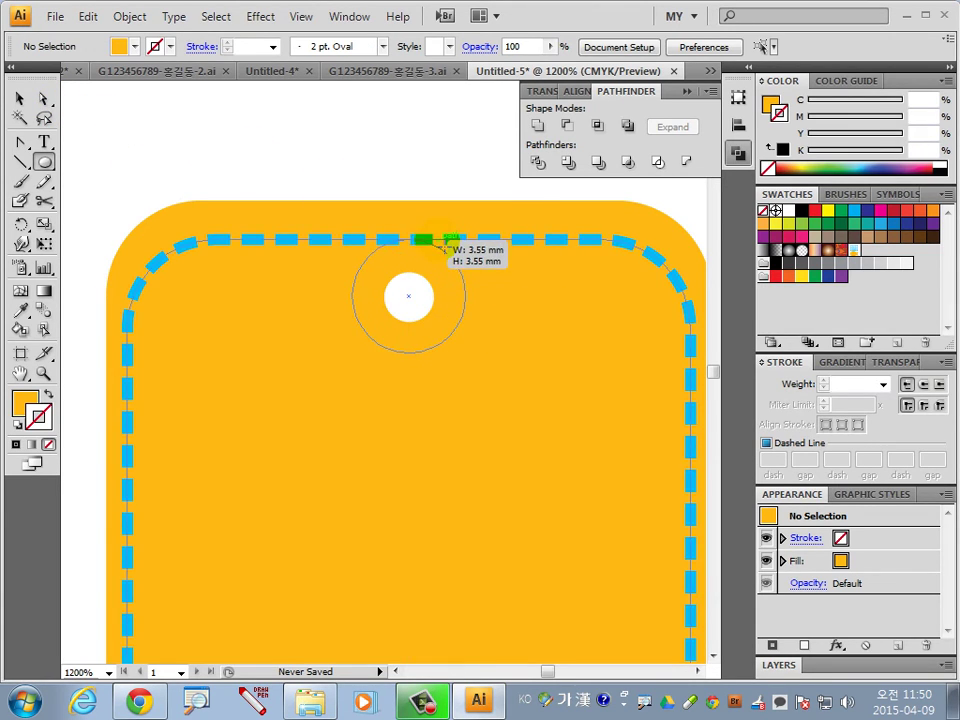
drag(414, 301, 462, 241)
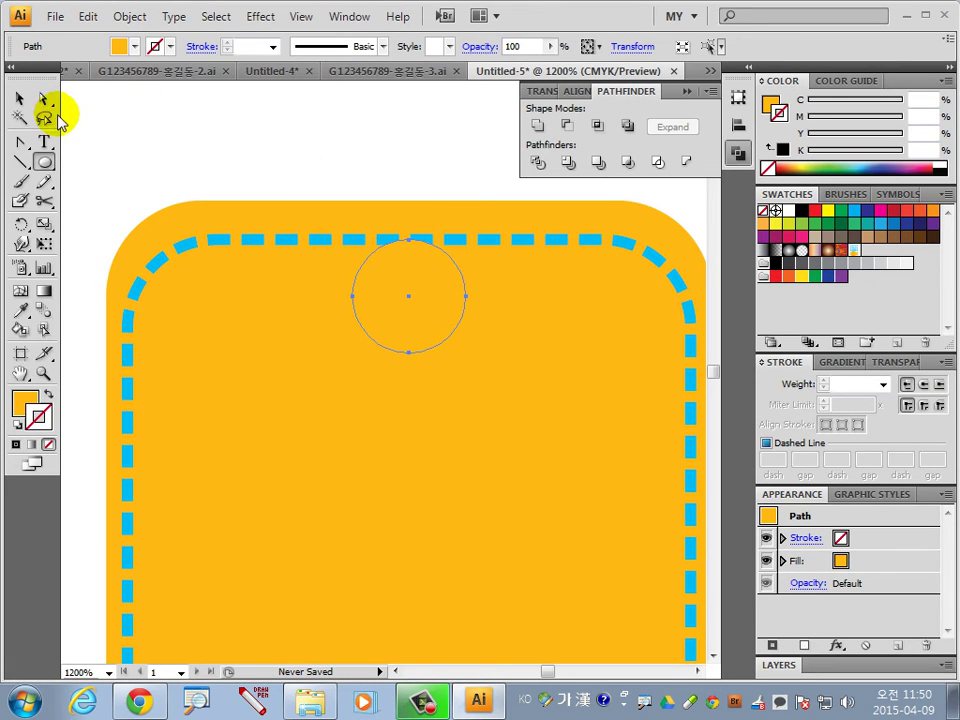
click(20, 98)
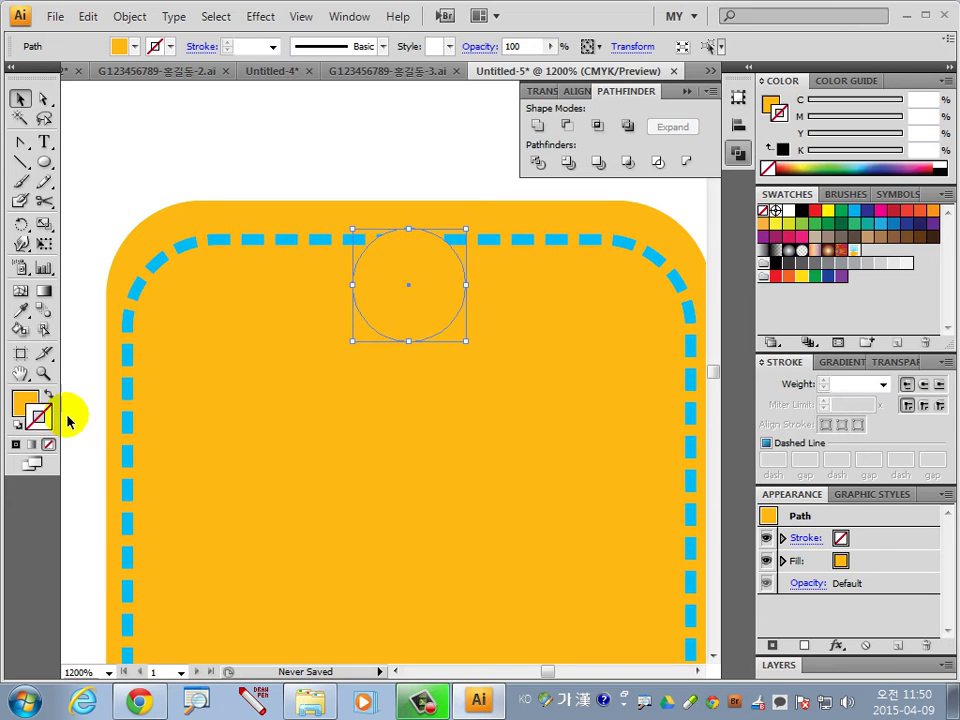
Give the circle a default black stroke with no fill.
click(18, 423)
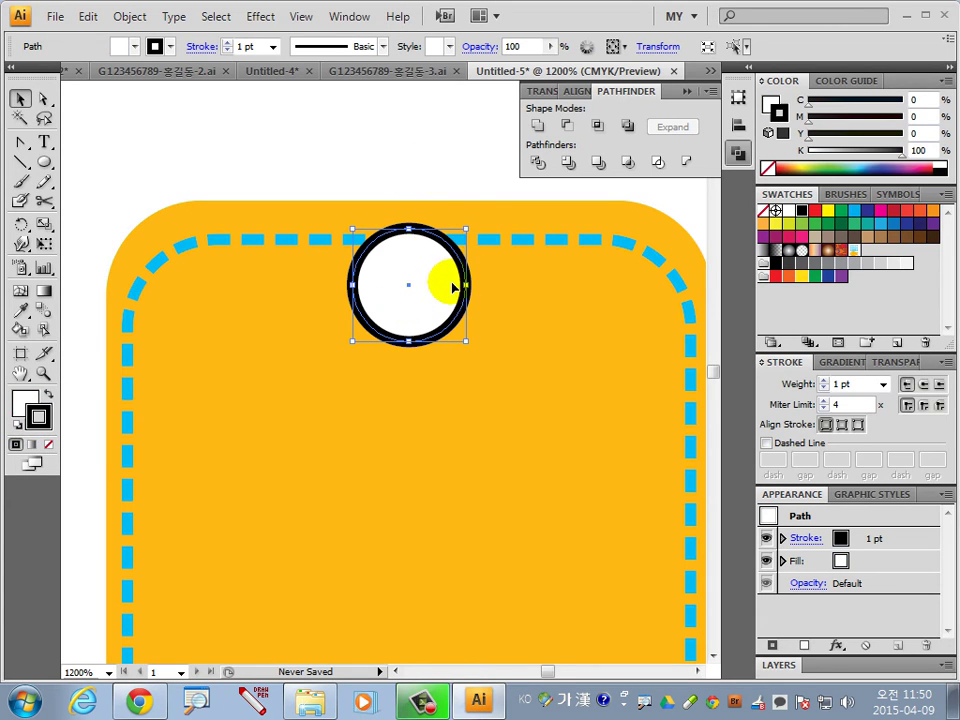
click(22, 400)
click(48, 444)
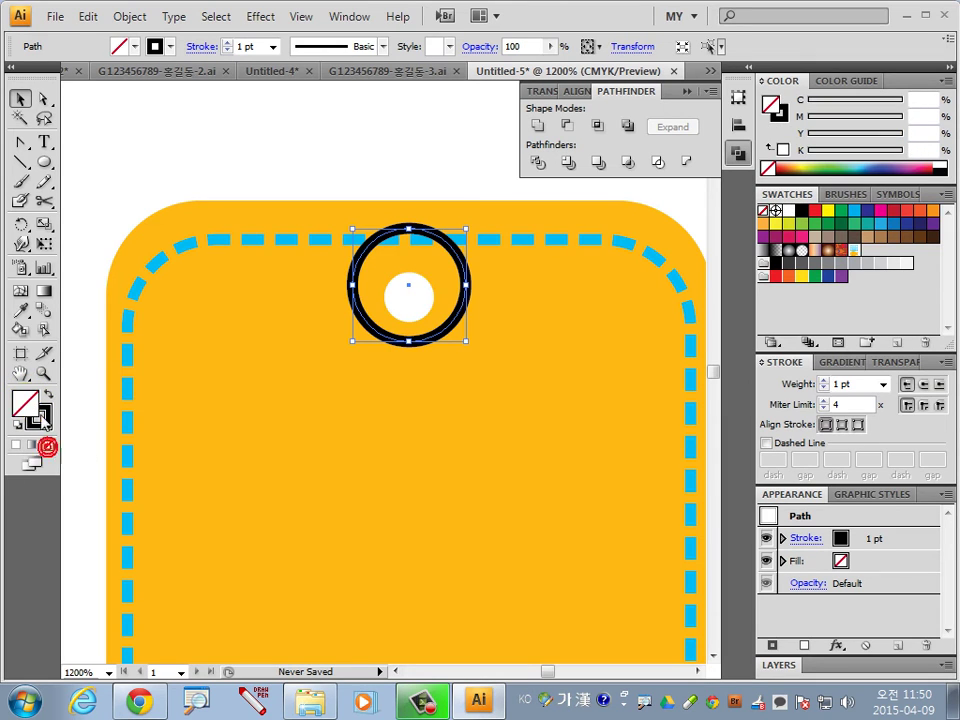
Select the circle with the dashed border and try Pathfinder Trim, dismissing the no-results alert.
shift+click(497, 242)
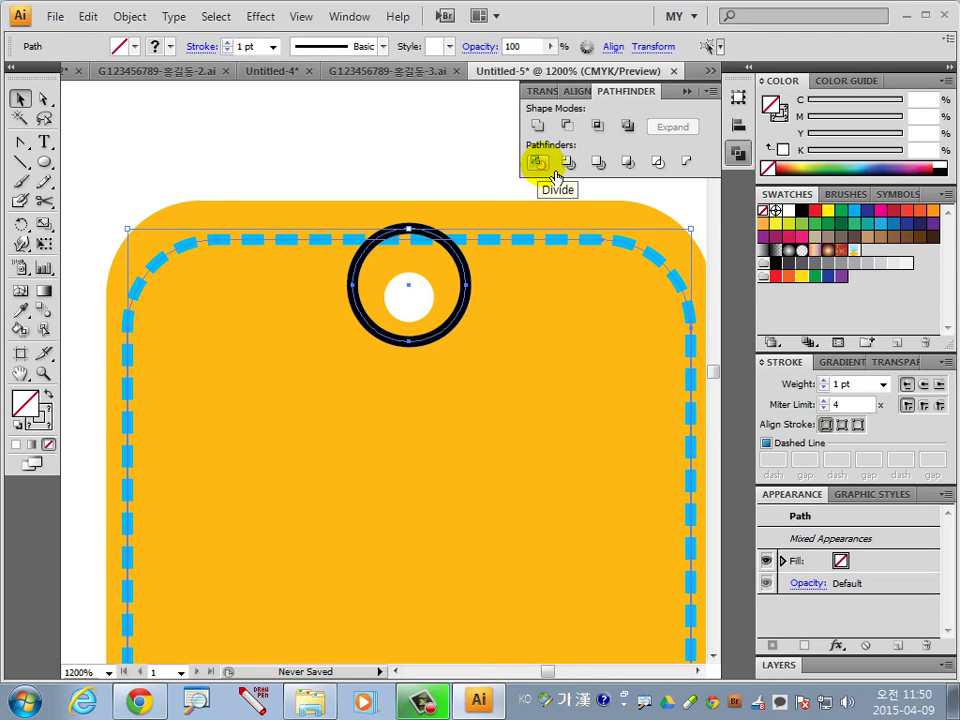
click(567, 162)
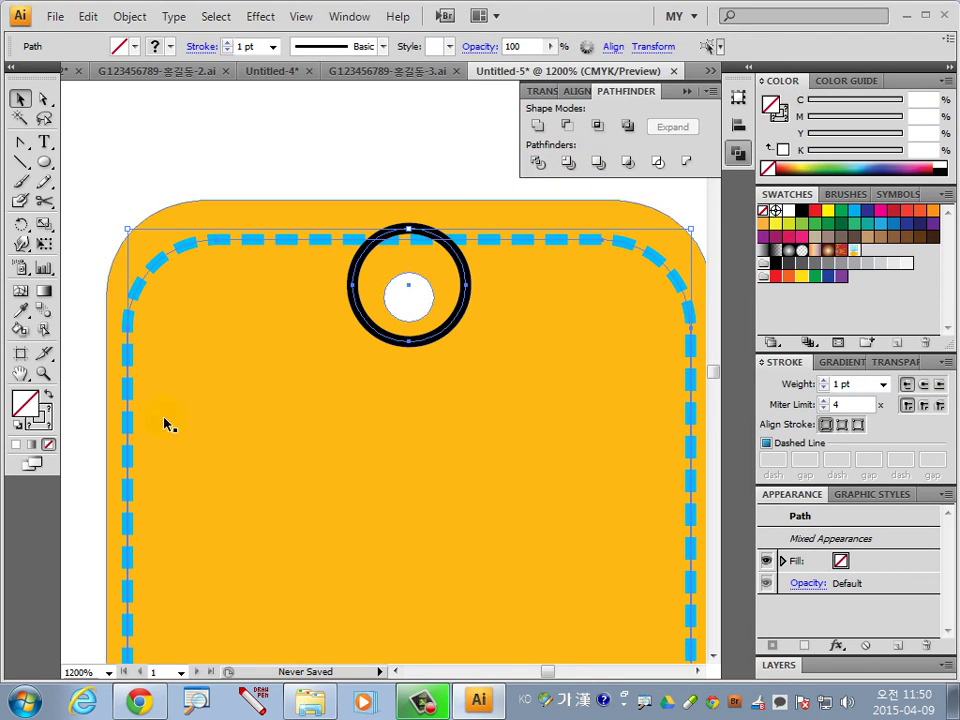
click(390, 338)
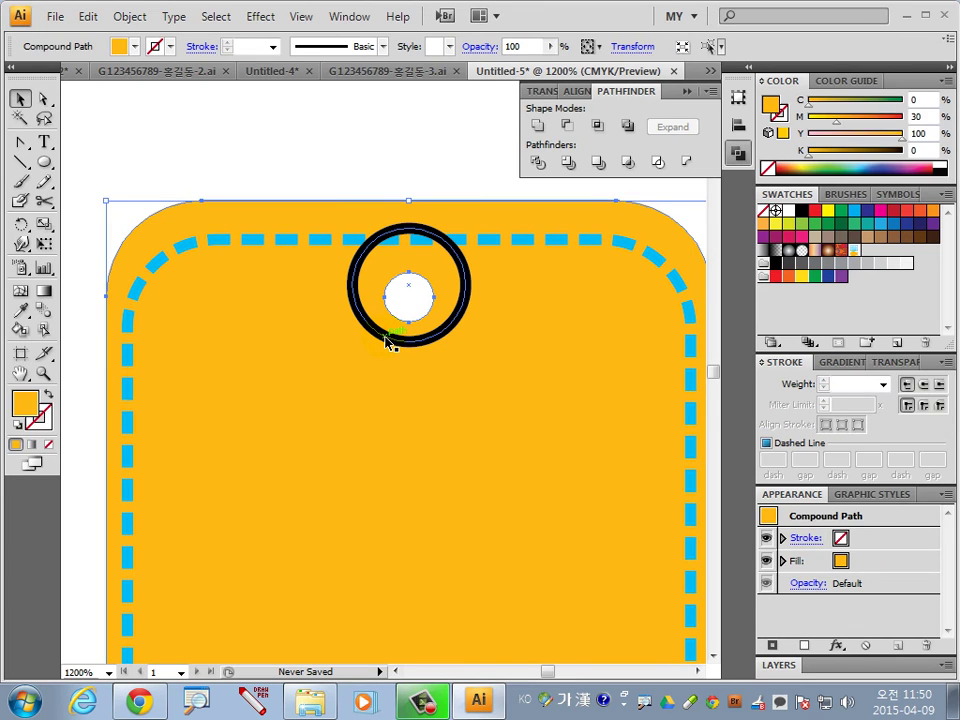
click(382, 336)
click(496, 244)
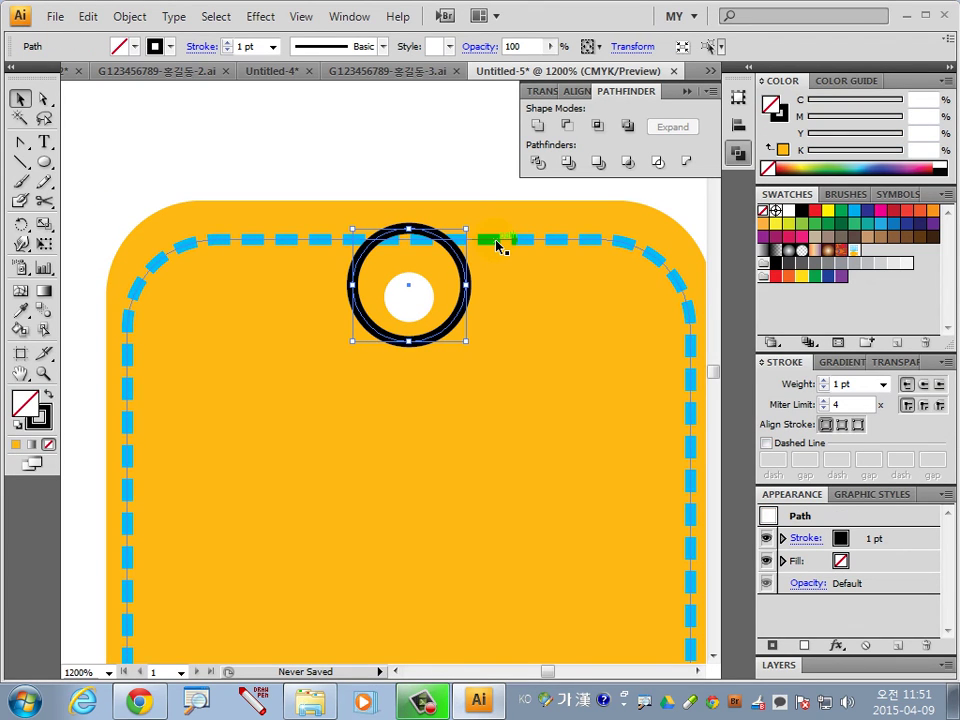
click(568, 162)
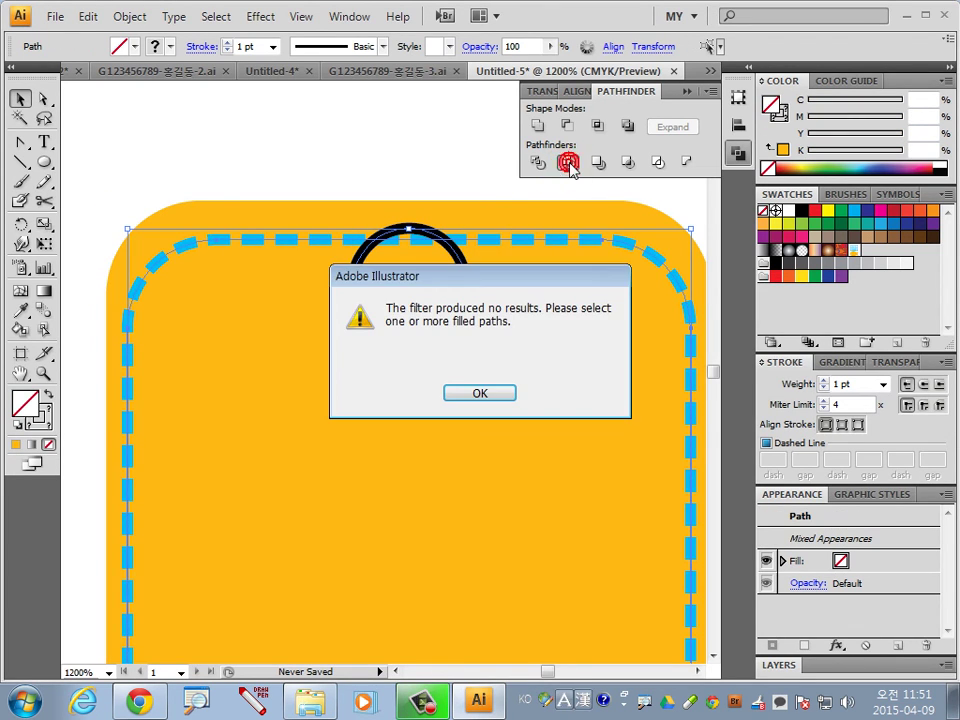
click(480, 394)
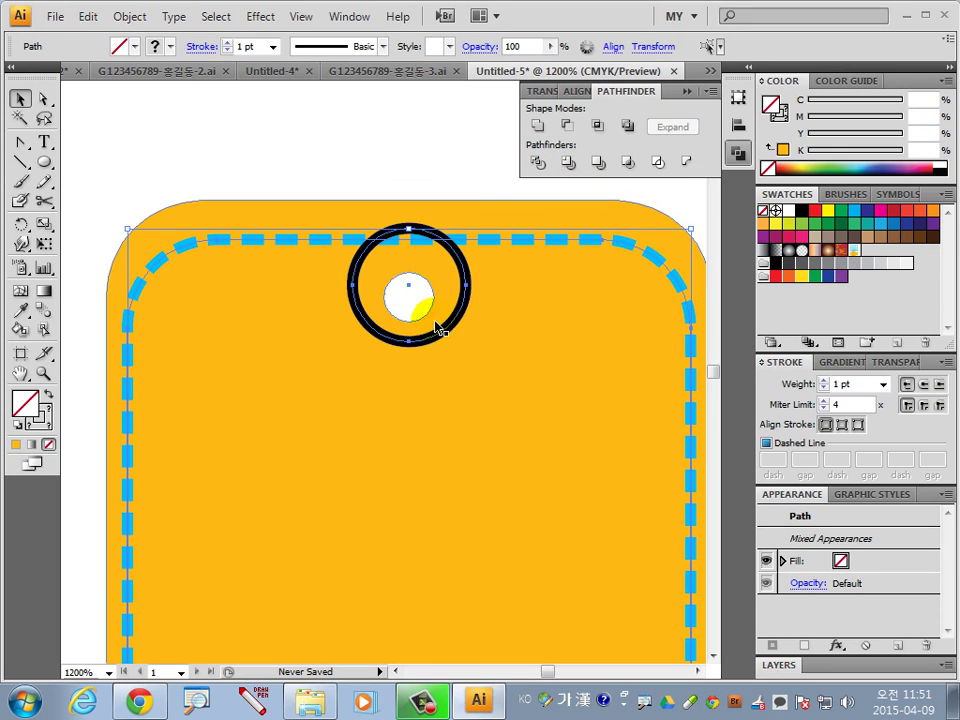
Give the border a white fill, trim it with the circle, ungroup, and delete the leftover circle.
click(18, 423)
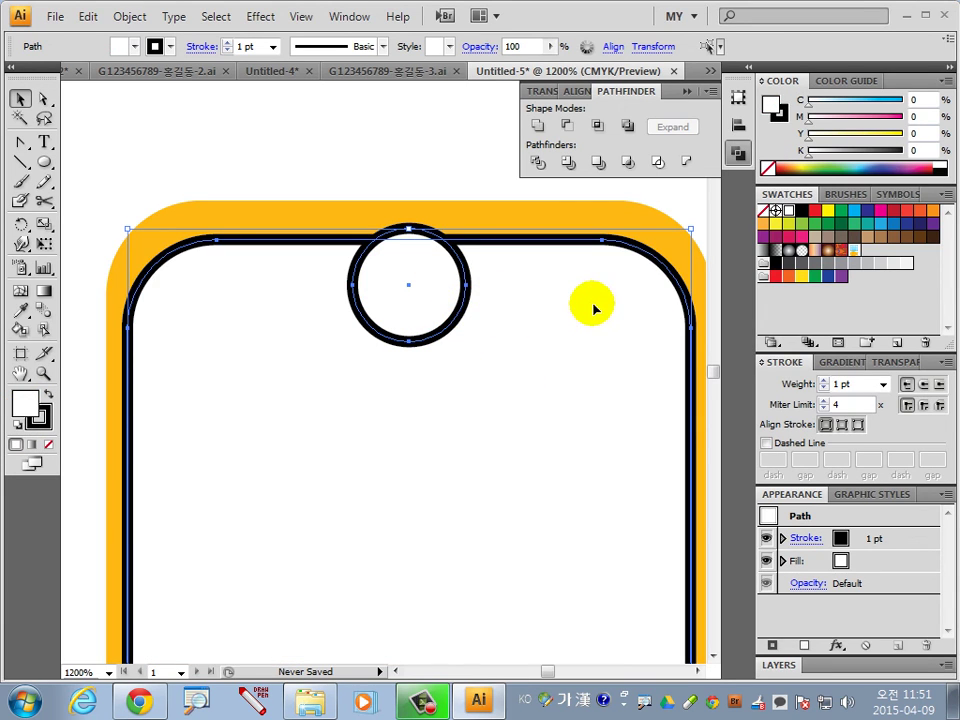
click(568, 163)
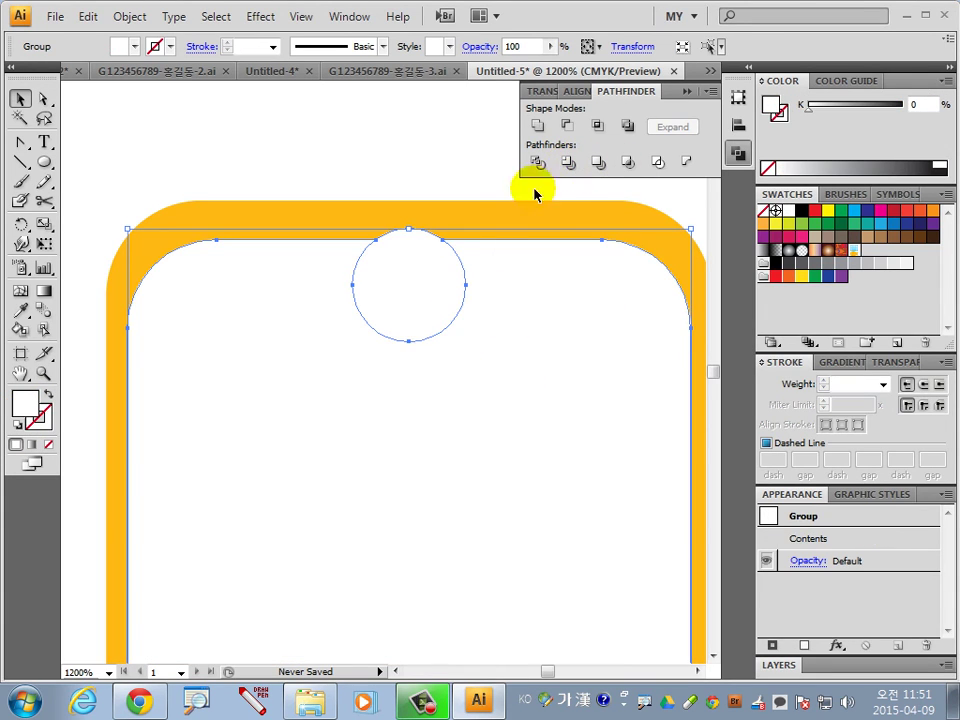
click(392, 142)
right_click(411, 270)
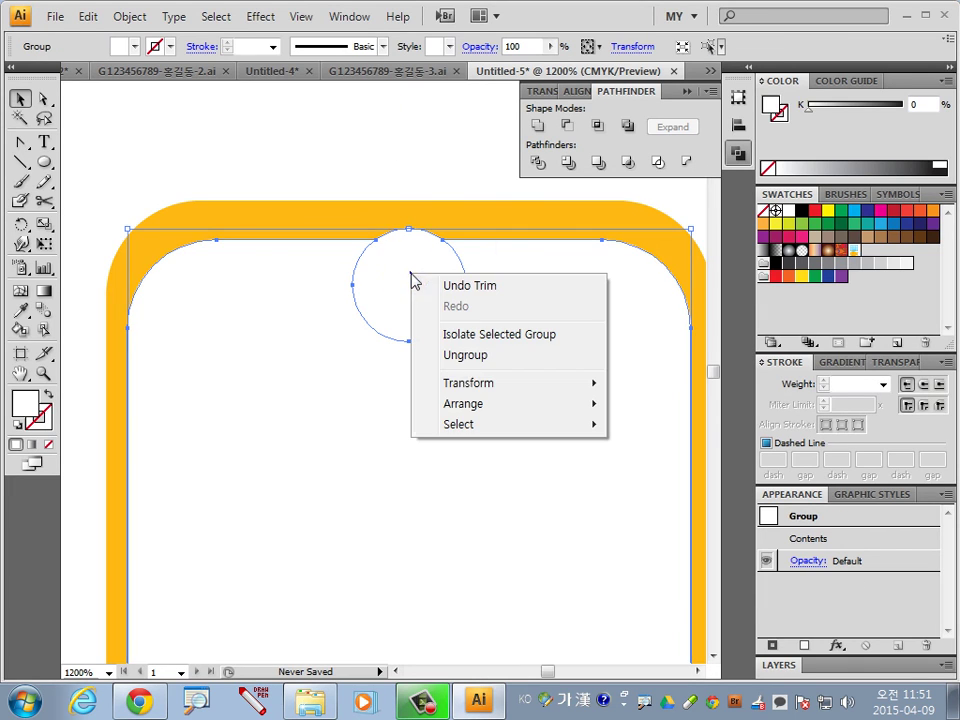
click(465, 355)
click(441, 158)
click(417, 293)
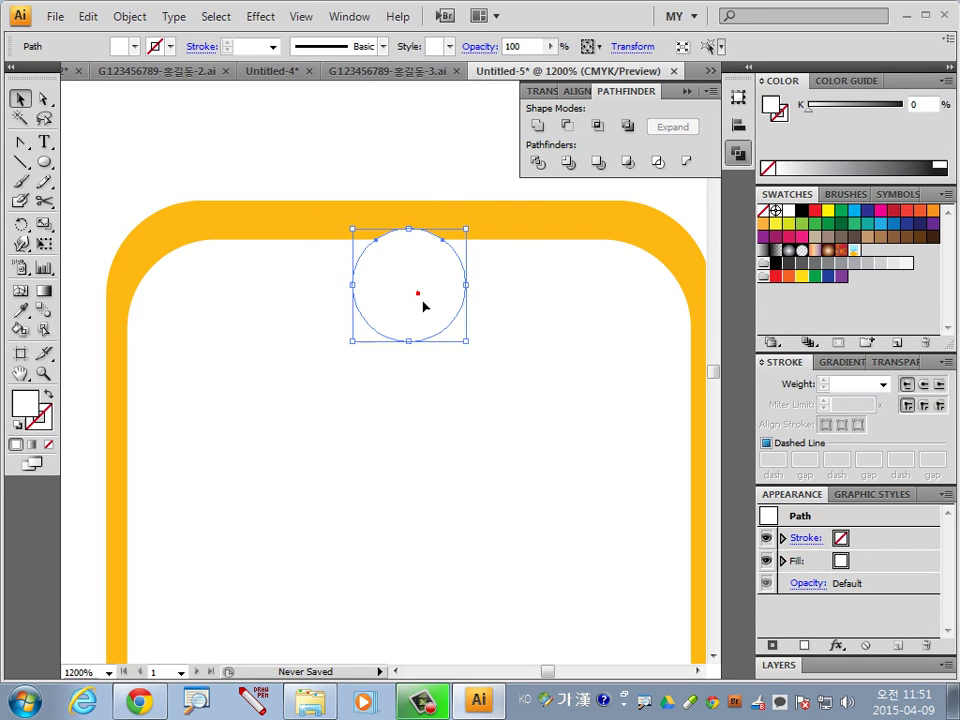
key(Delete)
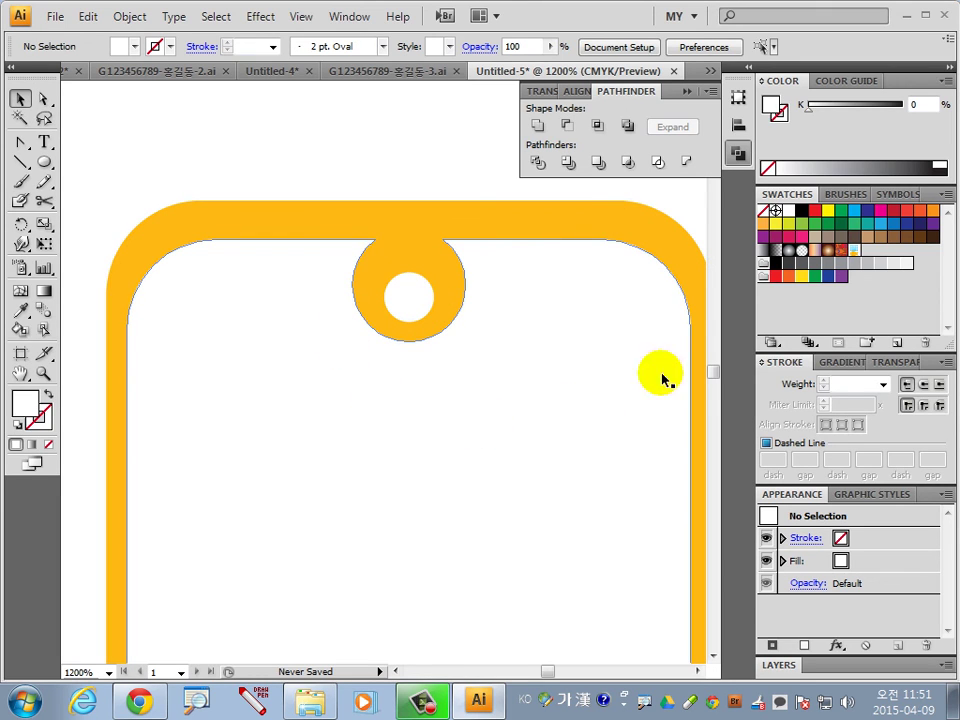
Swap the inner border's fill to stroke and make the stroke a dashed line.
click(609, 484)
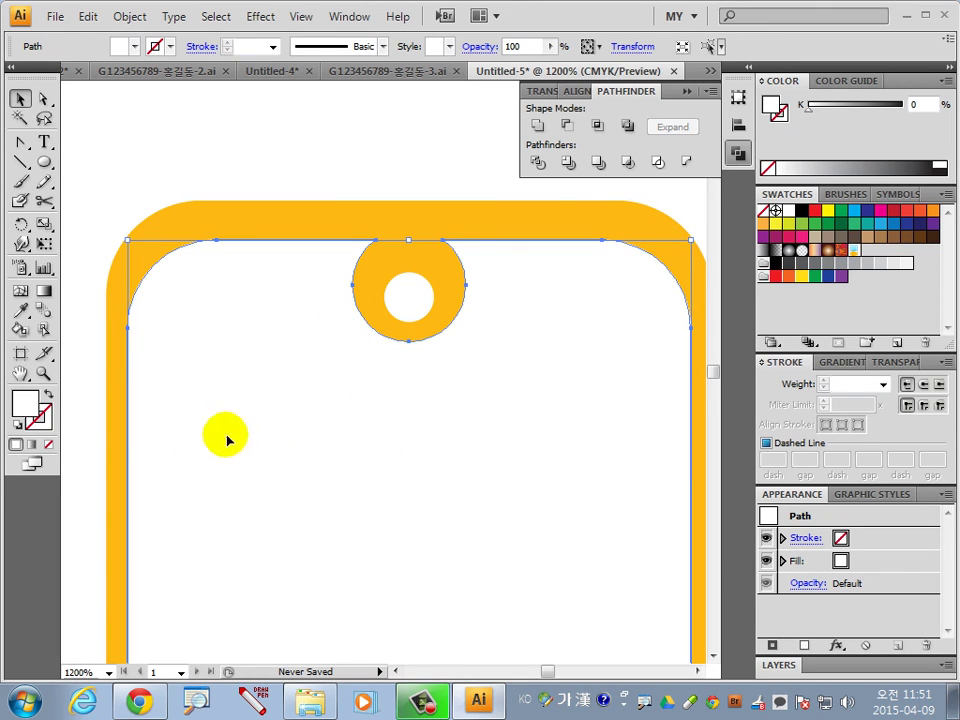
click(47, 395)
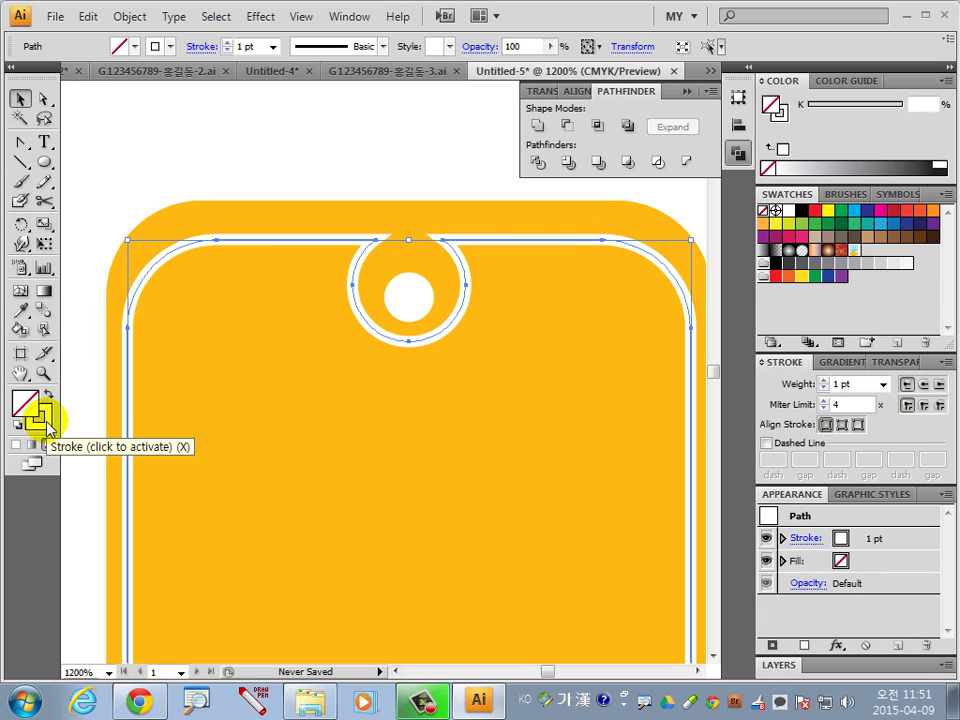
click(45, 420)
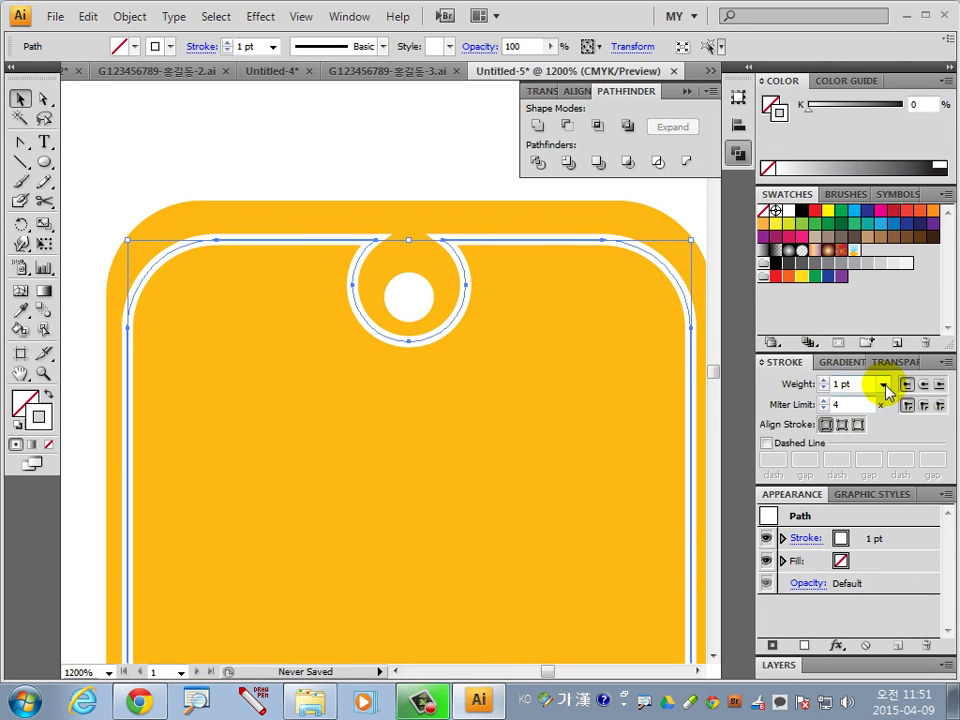
click(767, 443)
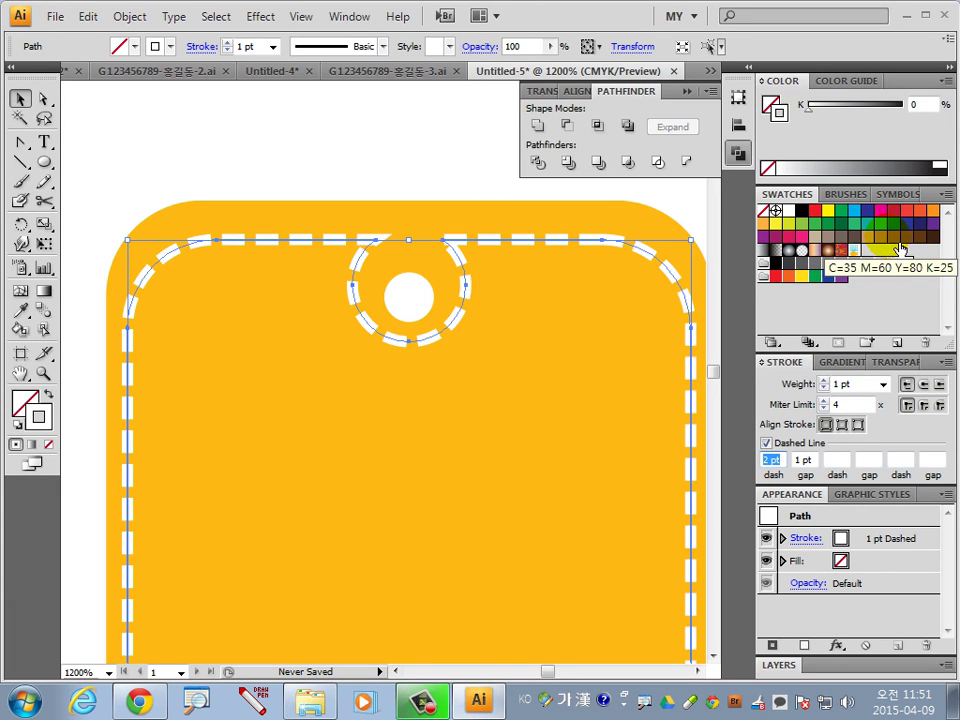
Colour the dashed stroke cyan at CMYK C 80, then view the whole artboard.
click(944, 81)
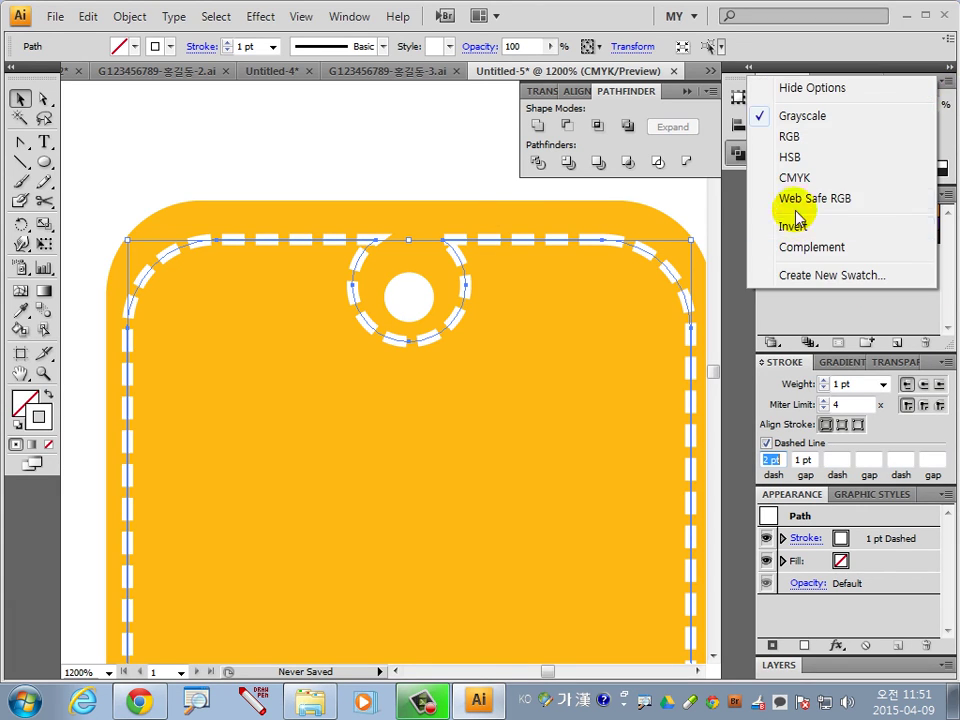
click(800, 178)
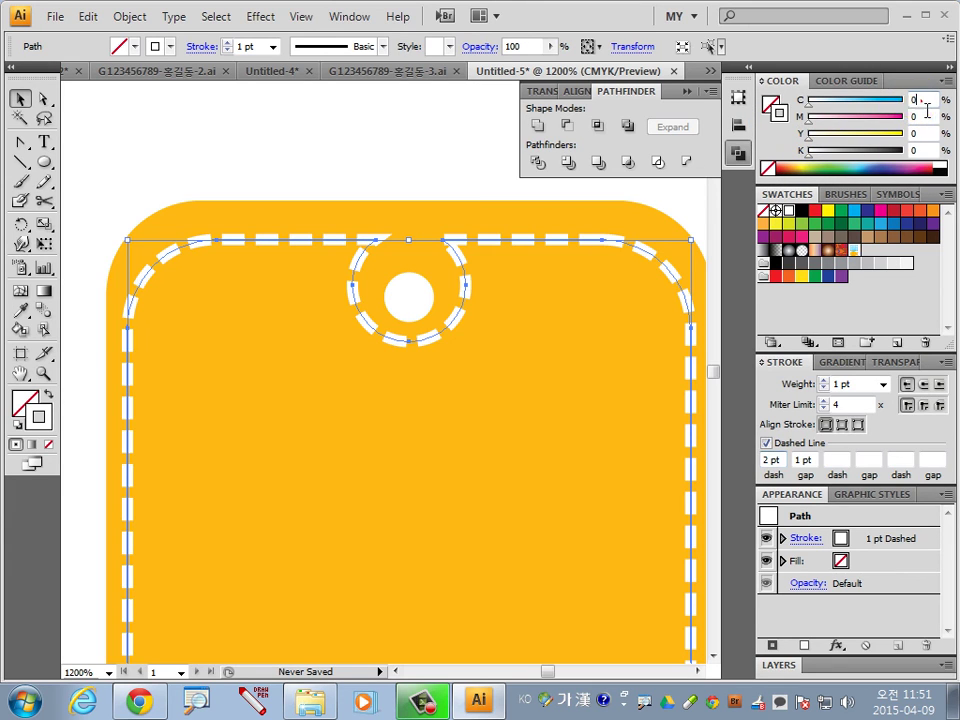
text(80)
key(Return)
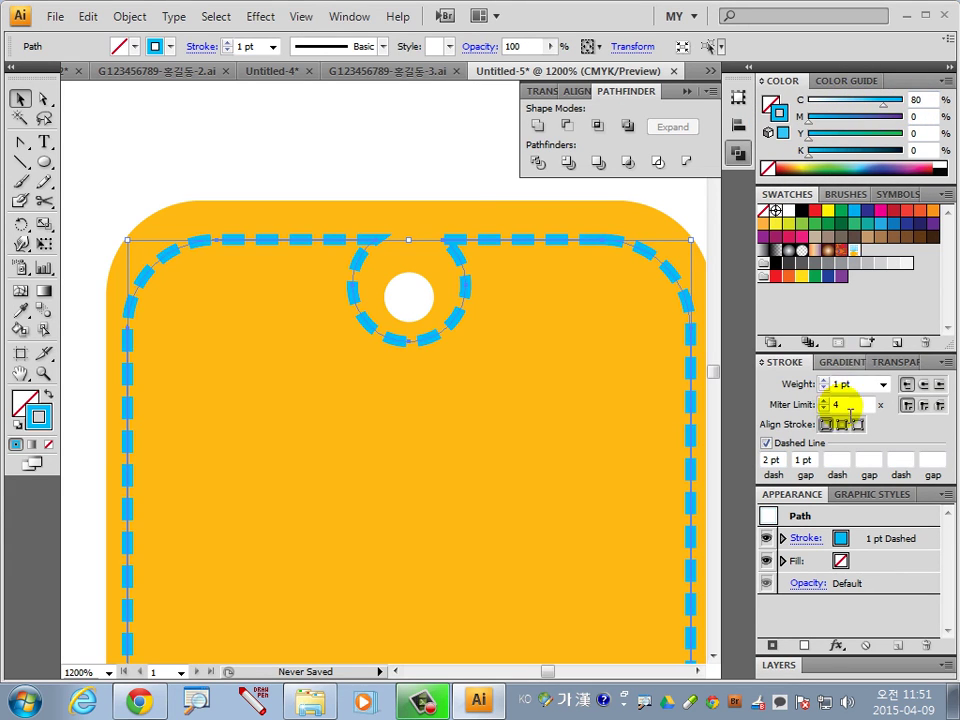
click(360, 163)
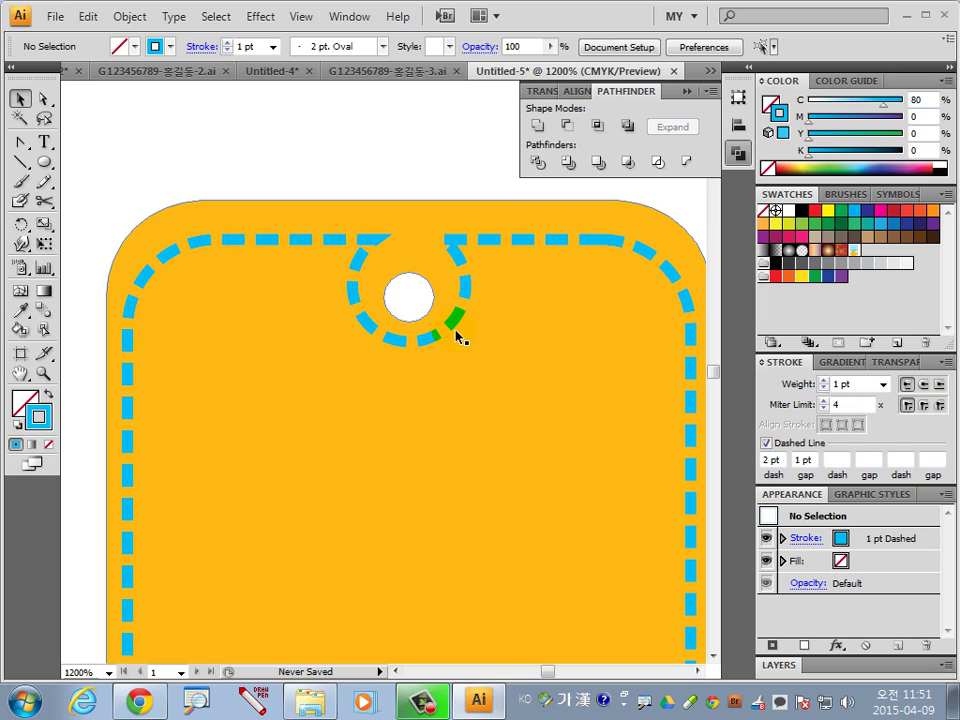
key(ctrl+0)
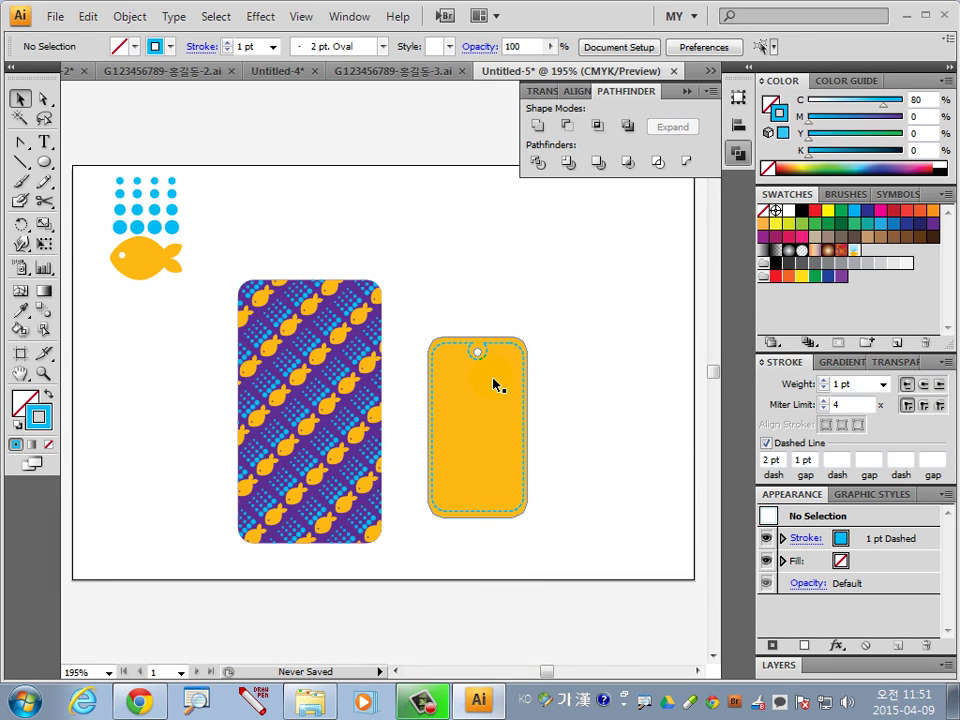
click(571, 352)
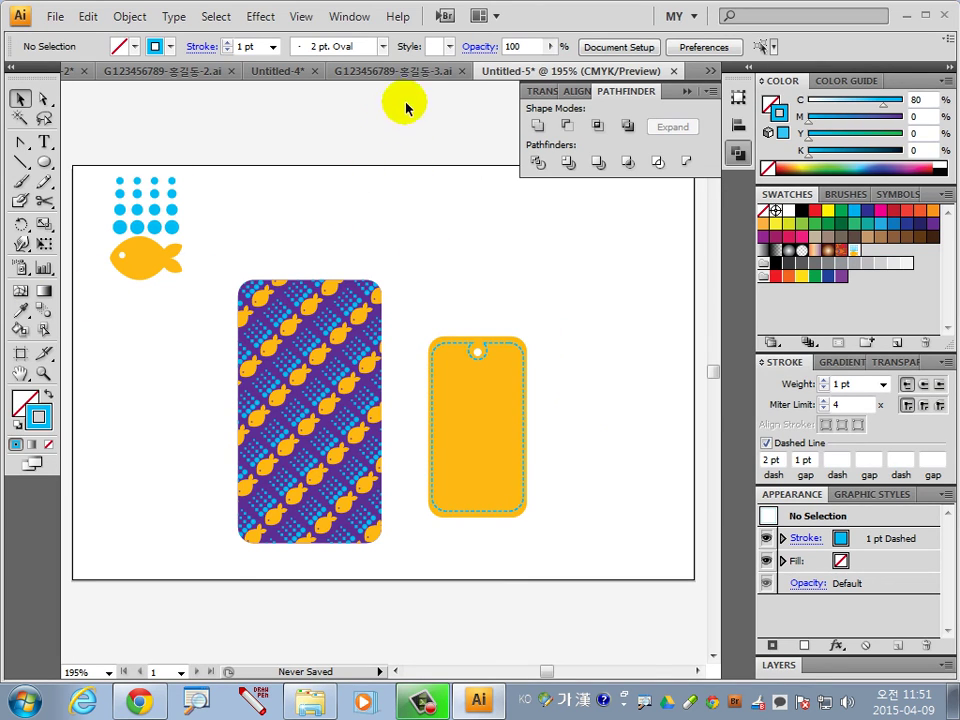
click(400, 71)
scroll(340, 522, down, 1)
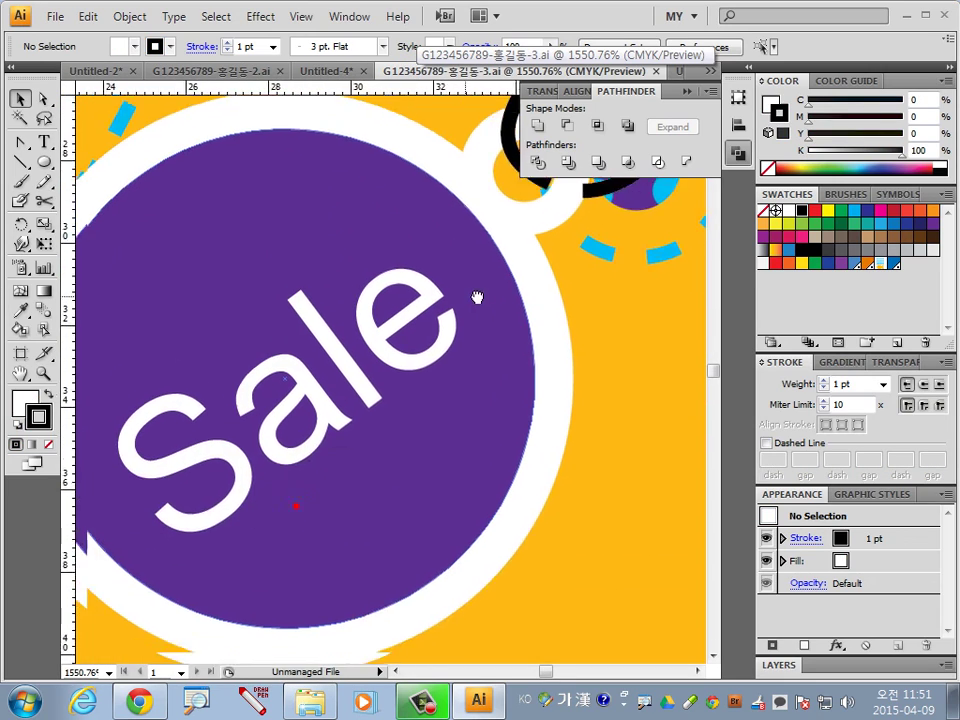
scroll(520, 317, down, 1)
scroll(517, 316, down, 1)
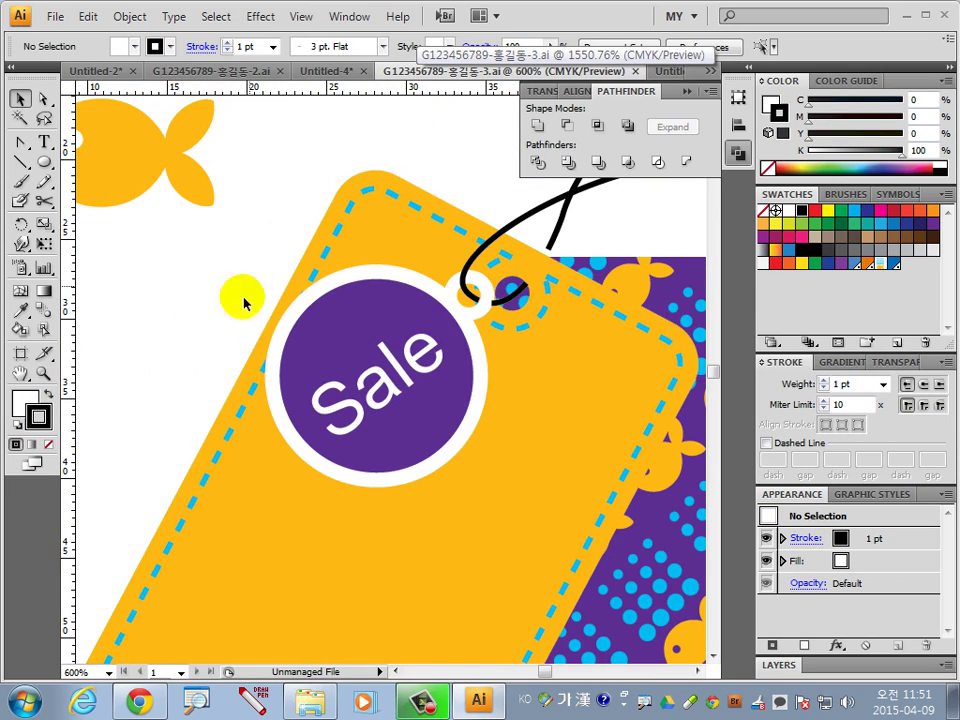
drag(583, 437, 354, 508)
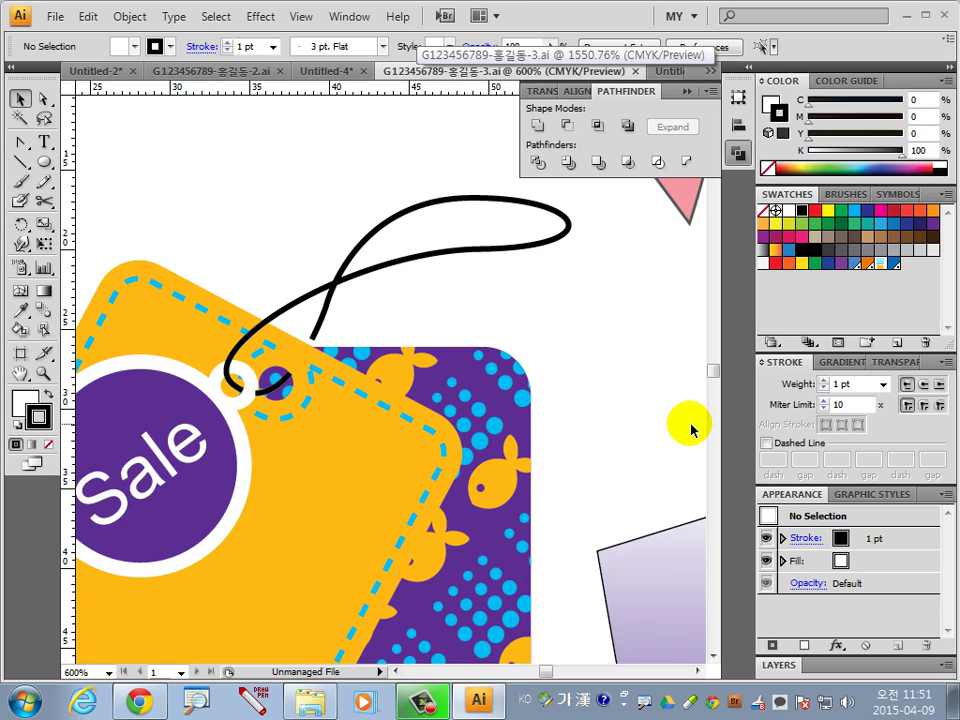
key(ctrl+0)
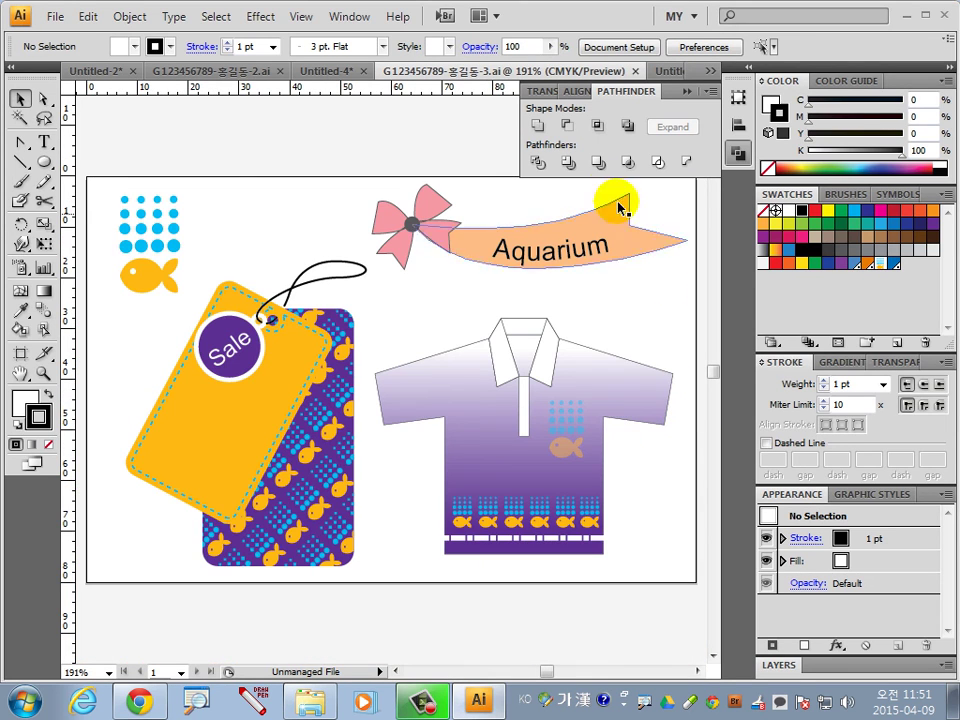
click(672, 71)
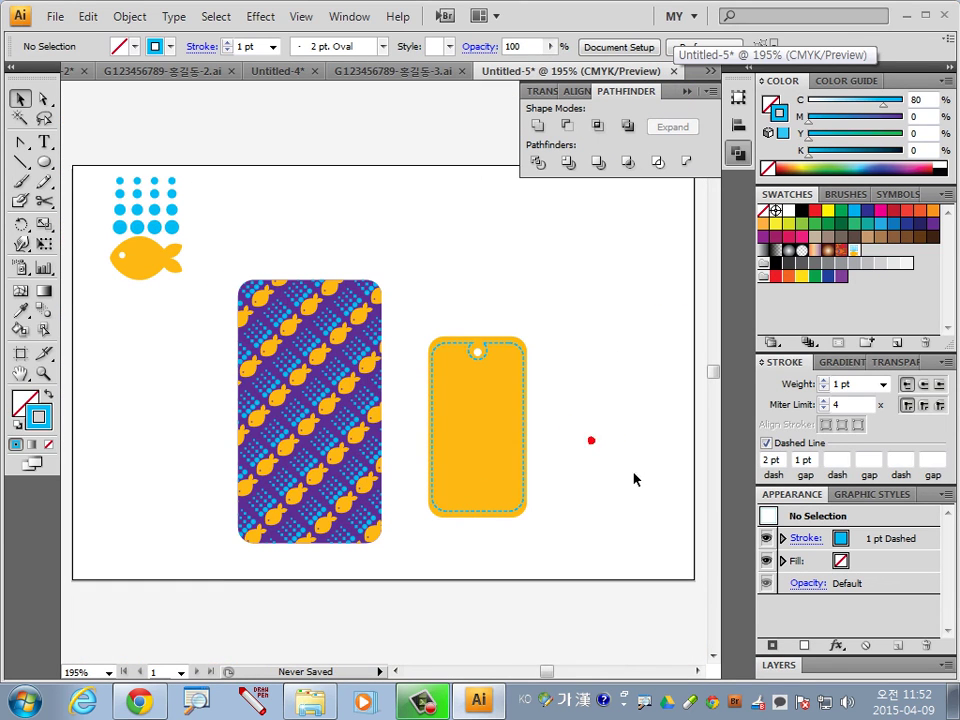